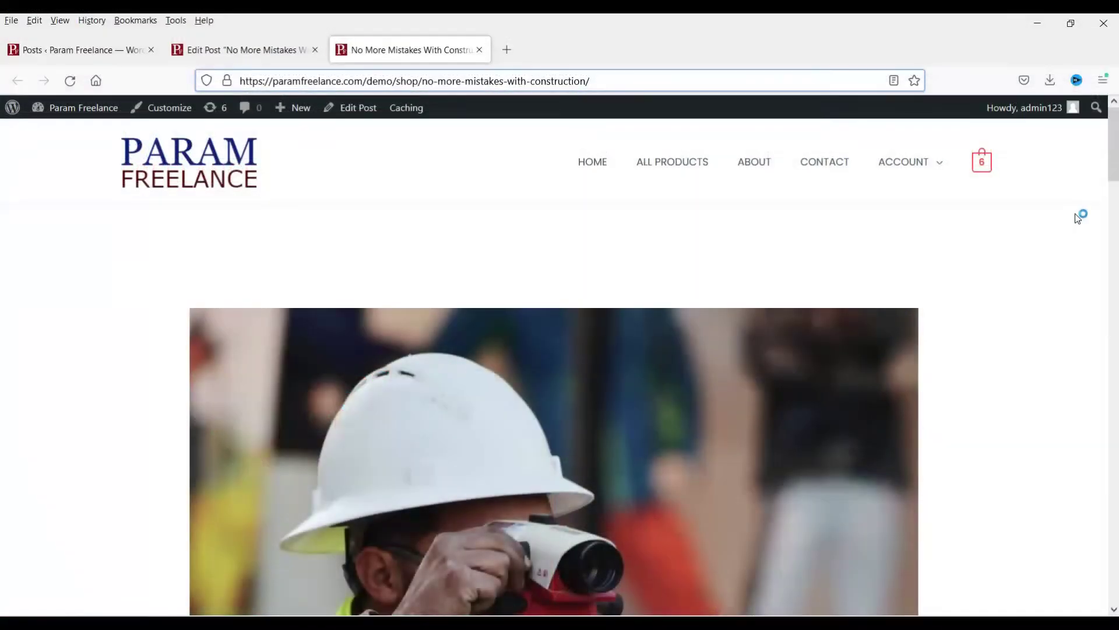
Open Templates > Saved Templates from the WordPress admin sidebar
{"action": "left_click_drag", "start_coordinate": [1111, 177], "coordinate": [1050, 524]}
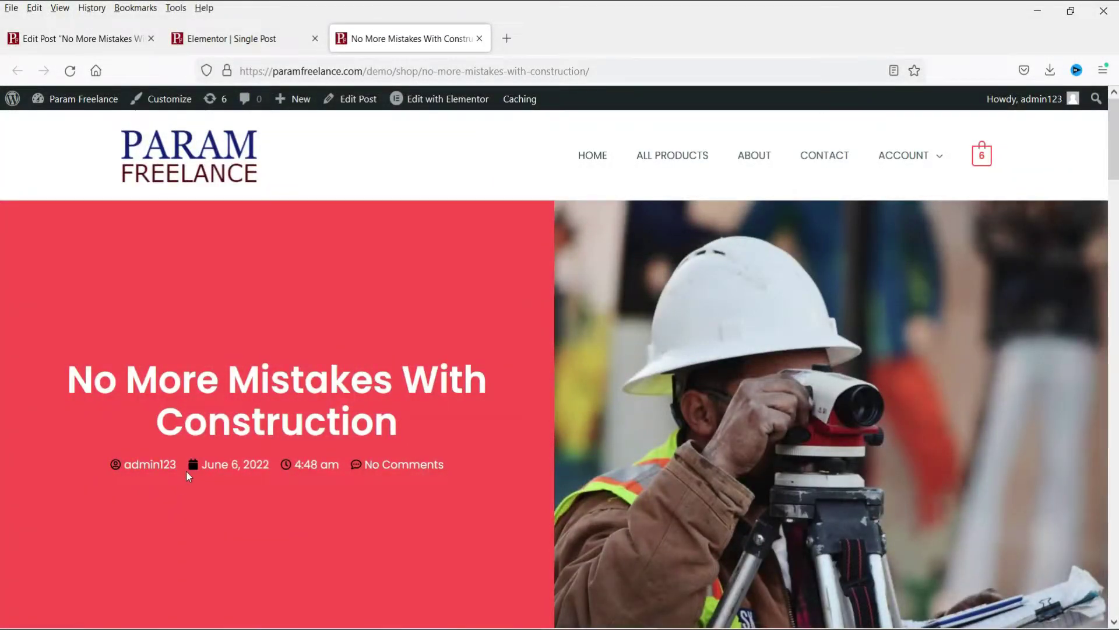
{"action": "scroll", "coordinate": [859, 327], "scroll_direction": "down", "scroll_amount": 10}
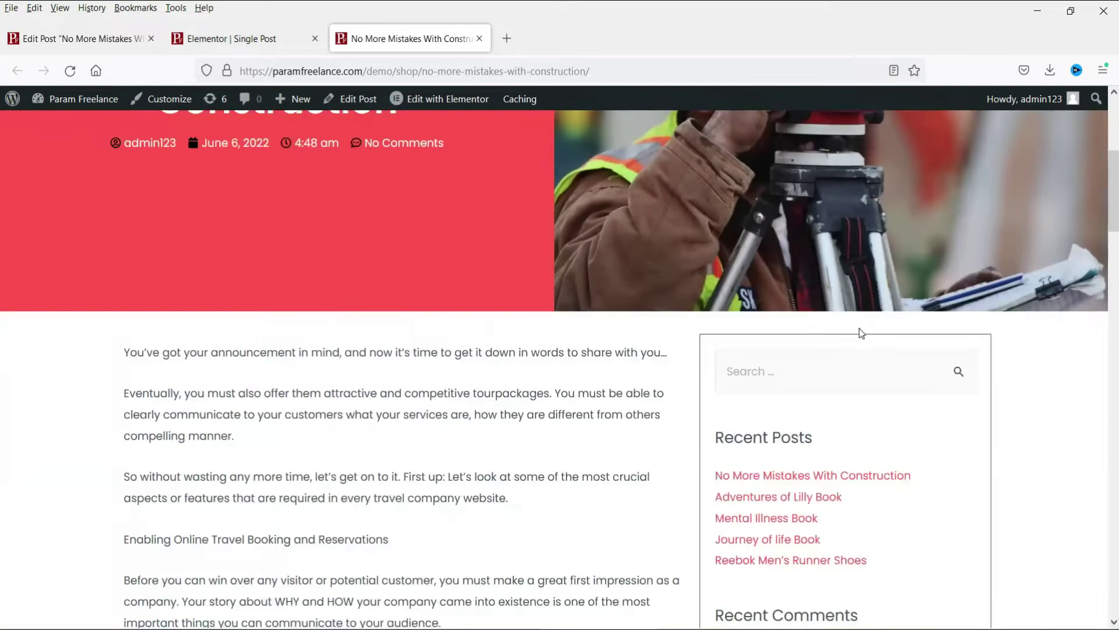
{"action": "scroll", "coordinate": [876, 239], "scroll_direction": "down", "scroll_amount": 20}
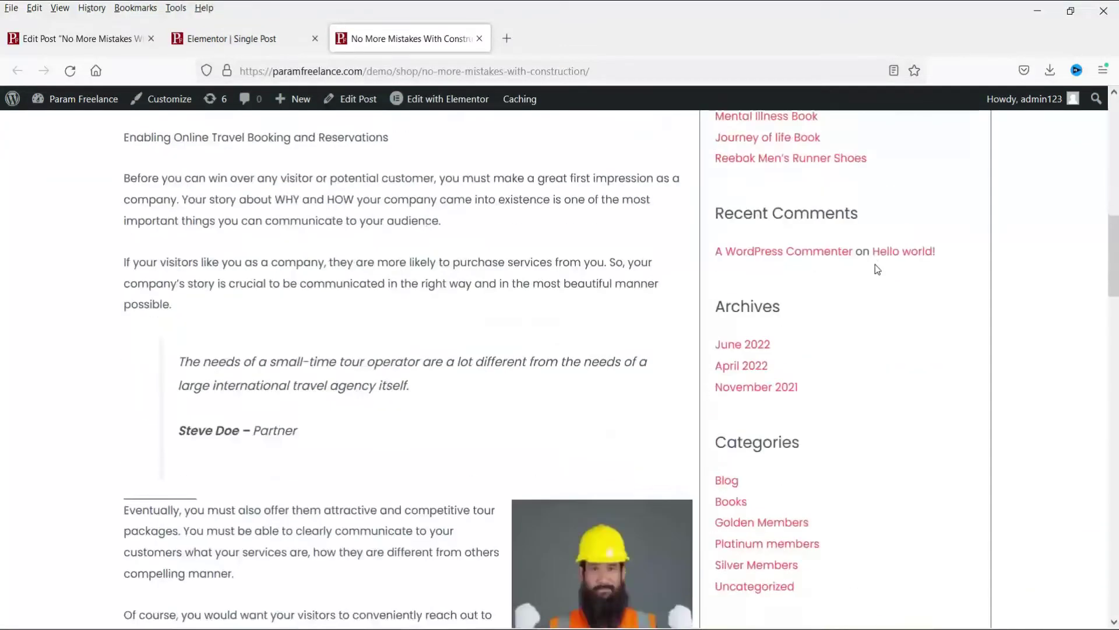
{"action": "scroll", "coordinate": [878, 278], "scroll_direction": "down", "scroll_amount": 1}
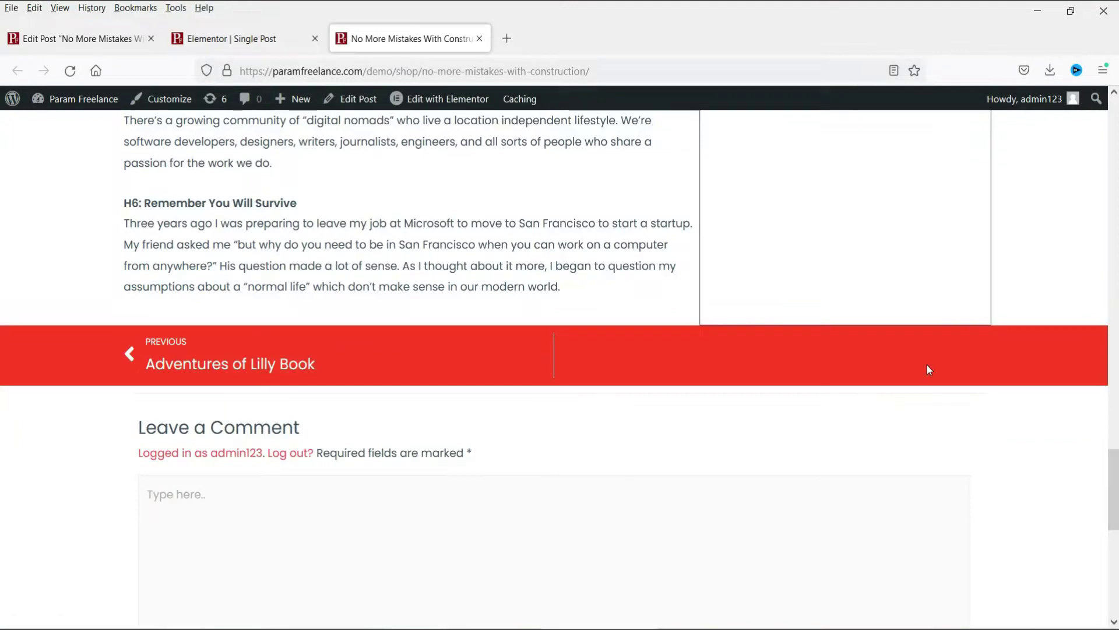
{"action": "scroll", "coordinate": [929, 369], "scroll_direction": "down", "scroll_amount": 3}
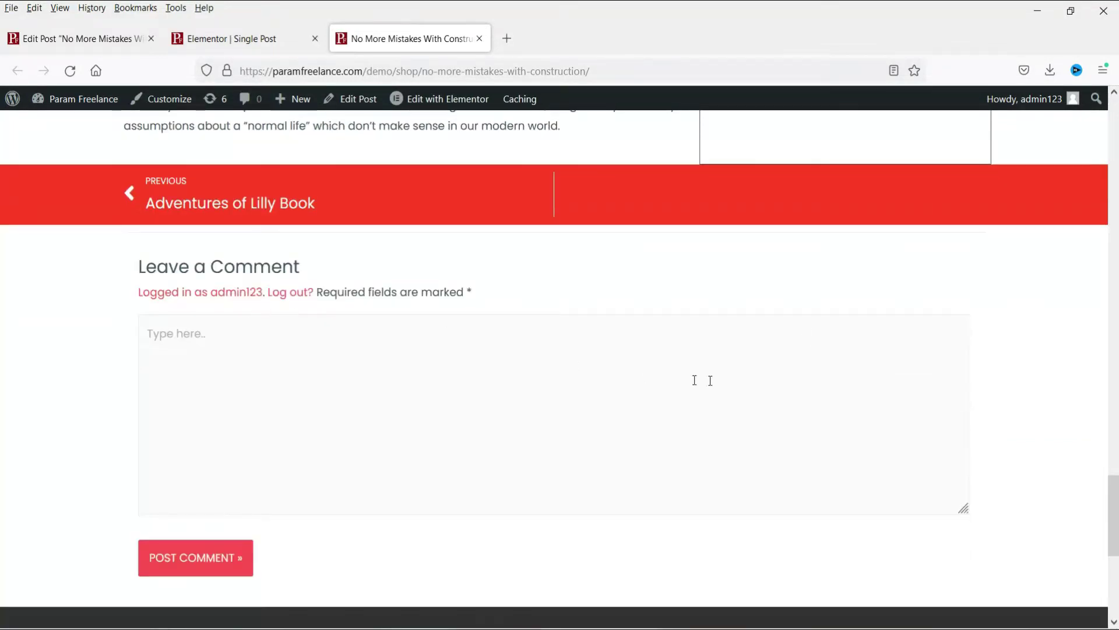
{"action": "key", "text": "Home"}
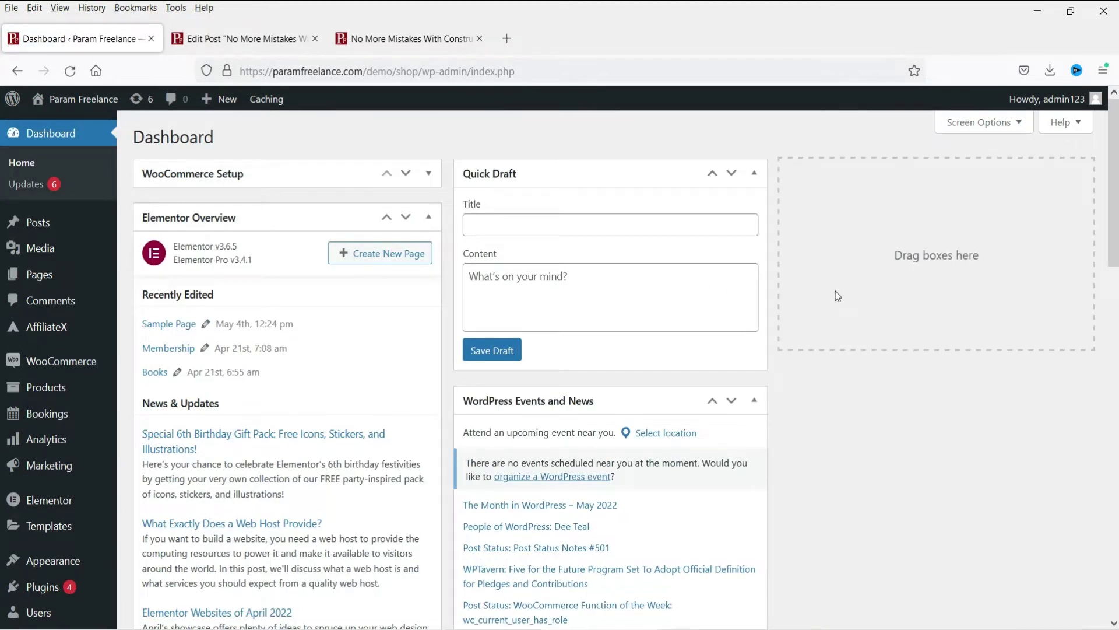
{"action": "mouse_move", "coordinate": [51, 503]}
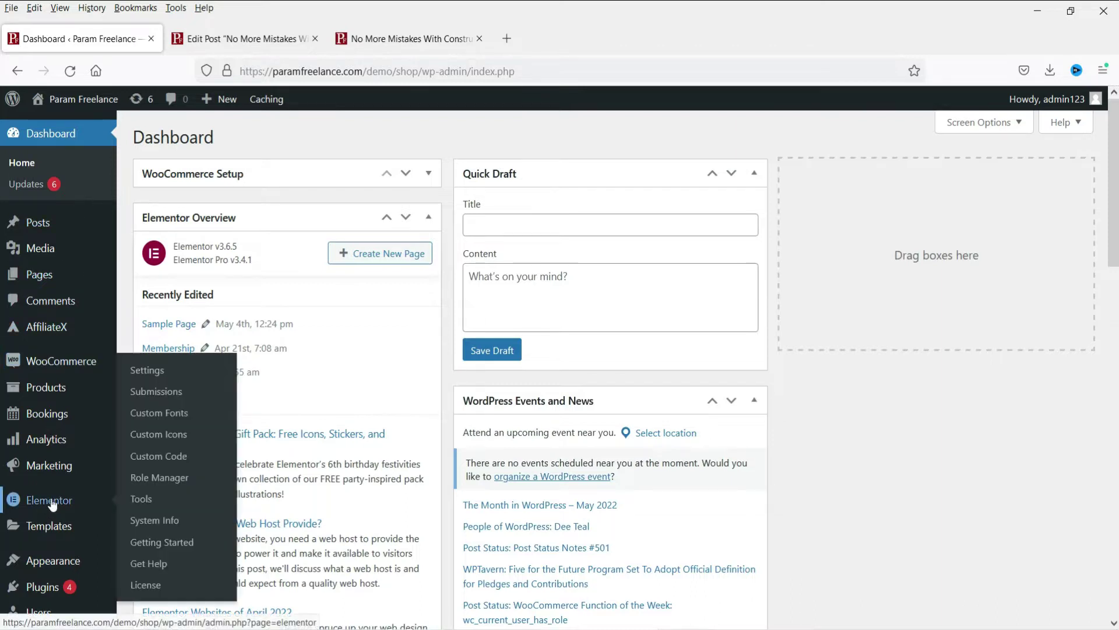
{"action": "mouse_move", "coordinate": [56, 535]}
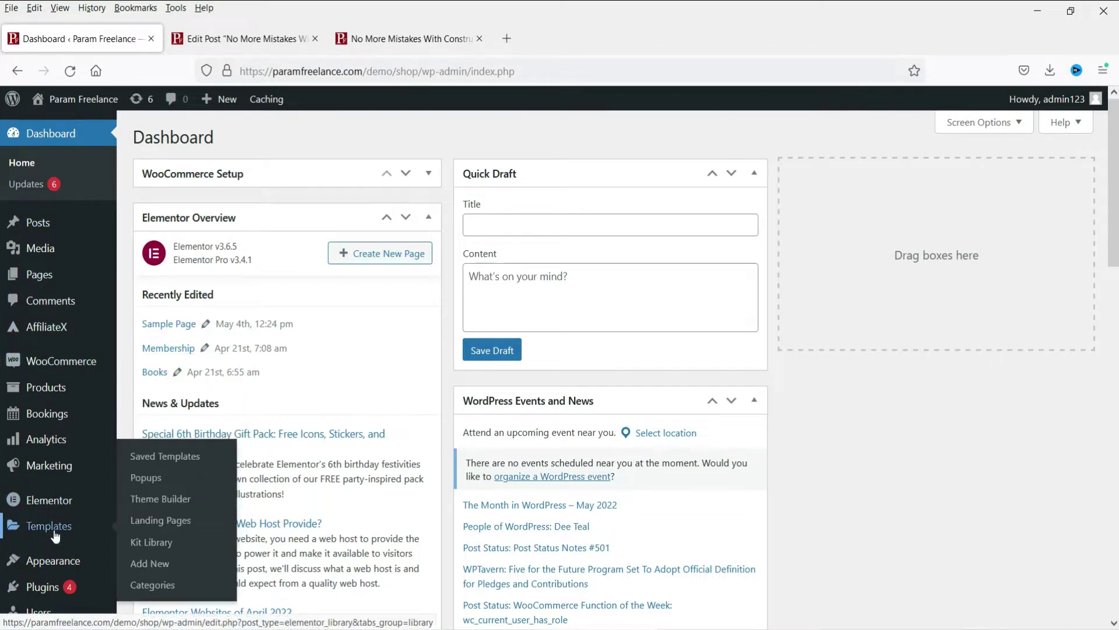
{"action": "left_click", "coordinate": [165, 455]}
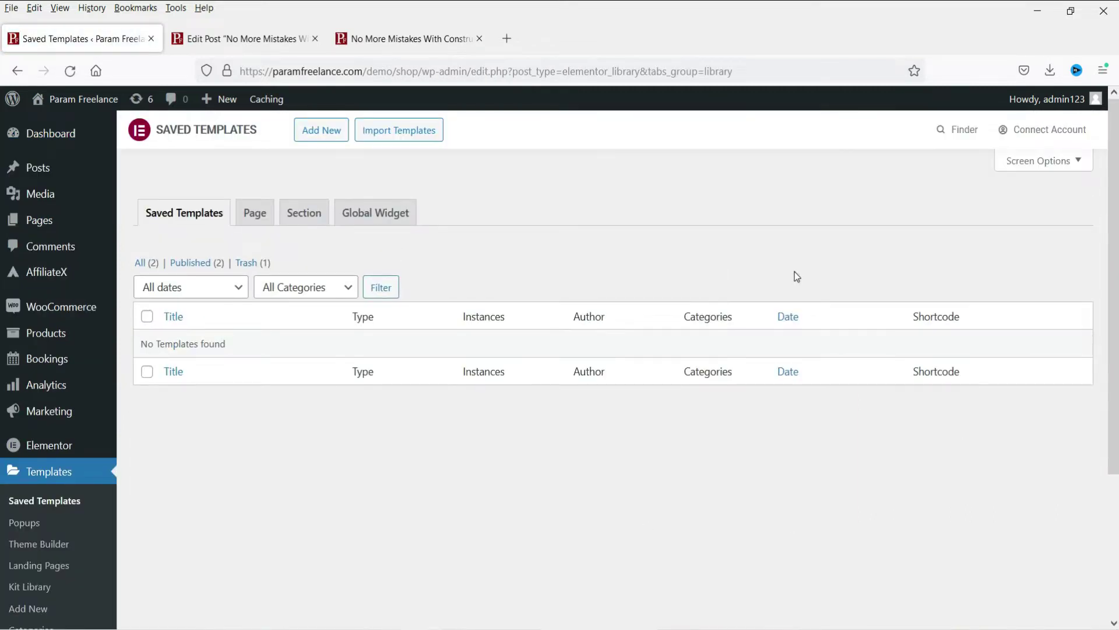
Create a new template of type Single Post named 'Single Post'
{"action": "left_click", "coordinate": [322, 134]}
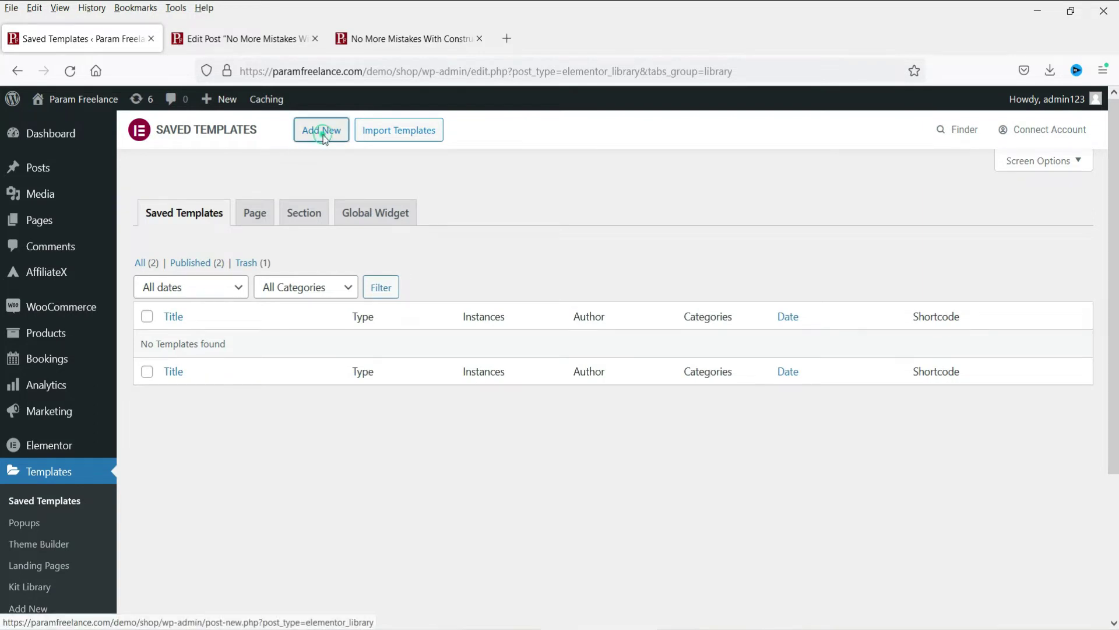
{"action": "left_click", "coordinate": [668, 362]}
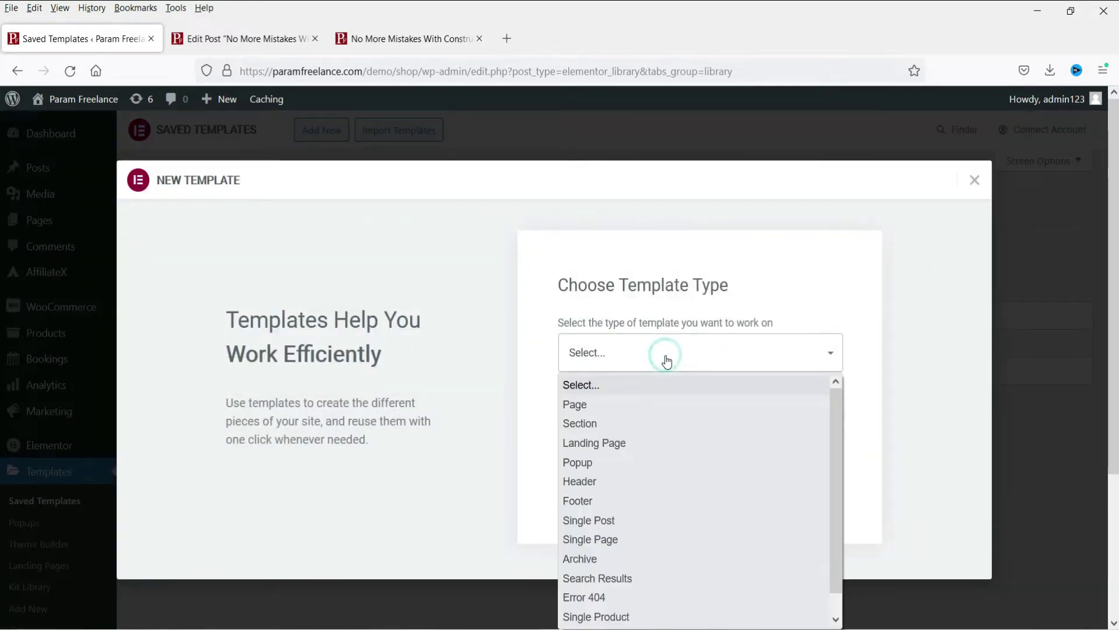
{"action": "left_click", "coordinate": [676, 520]}
{"action": "left_click", "coordinate": [657, 430]}
{"action": "type", "text": "Singl"}
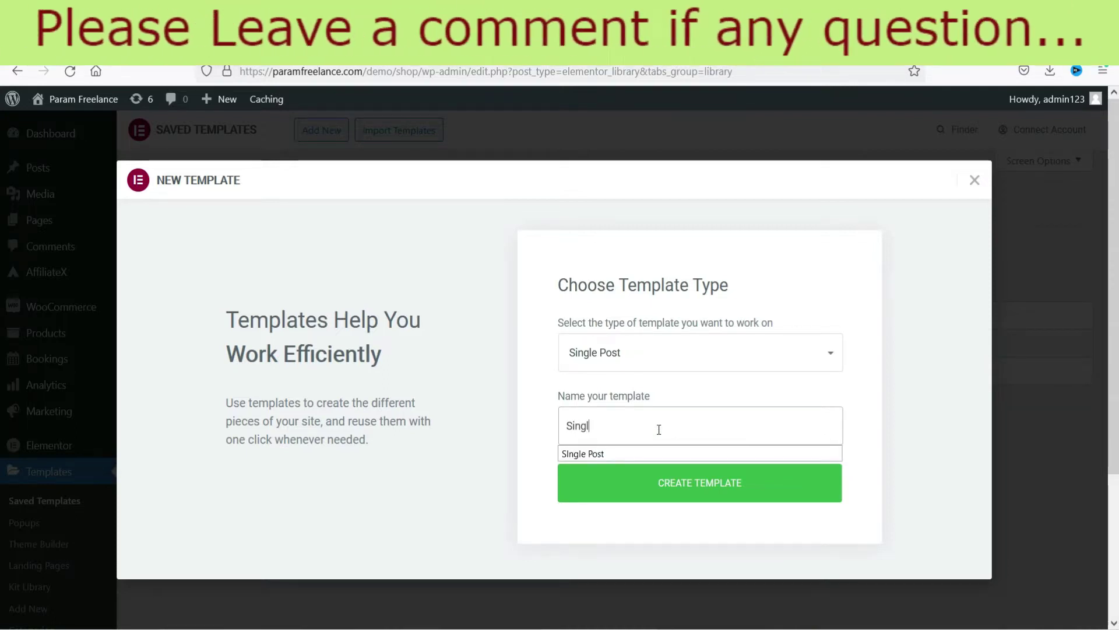
{"action": "type", "text": "e O"}
{"action": "key", "text": "BackSpace"}
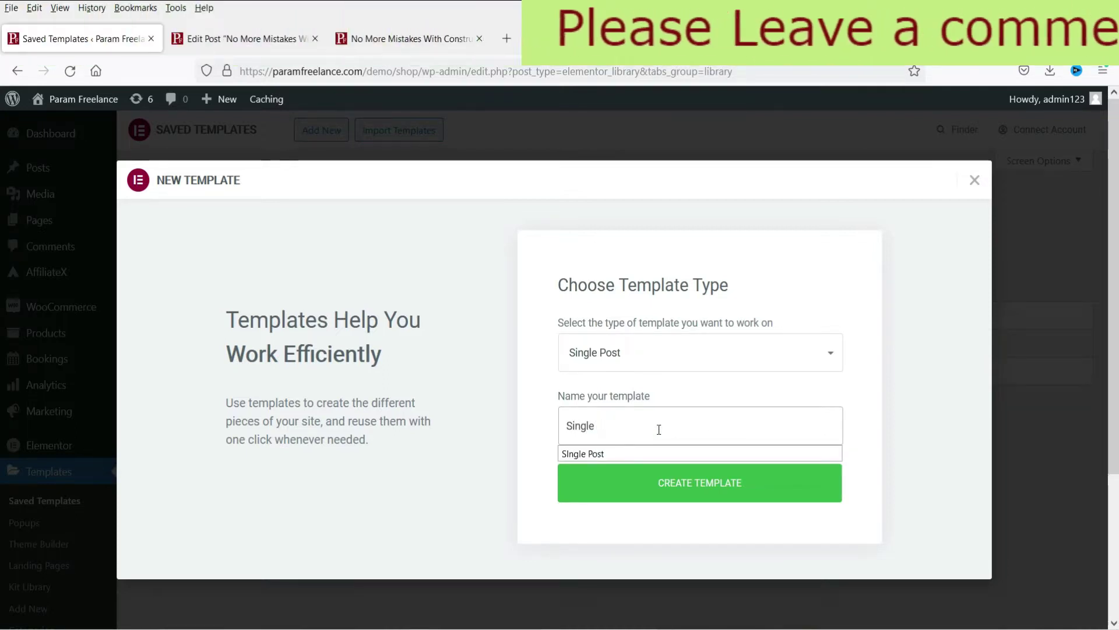
{"action": "type", "text": "Post"}
{"action": "left_click", "coordinate": [940, 412]}
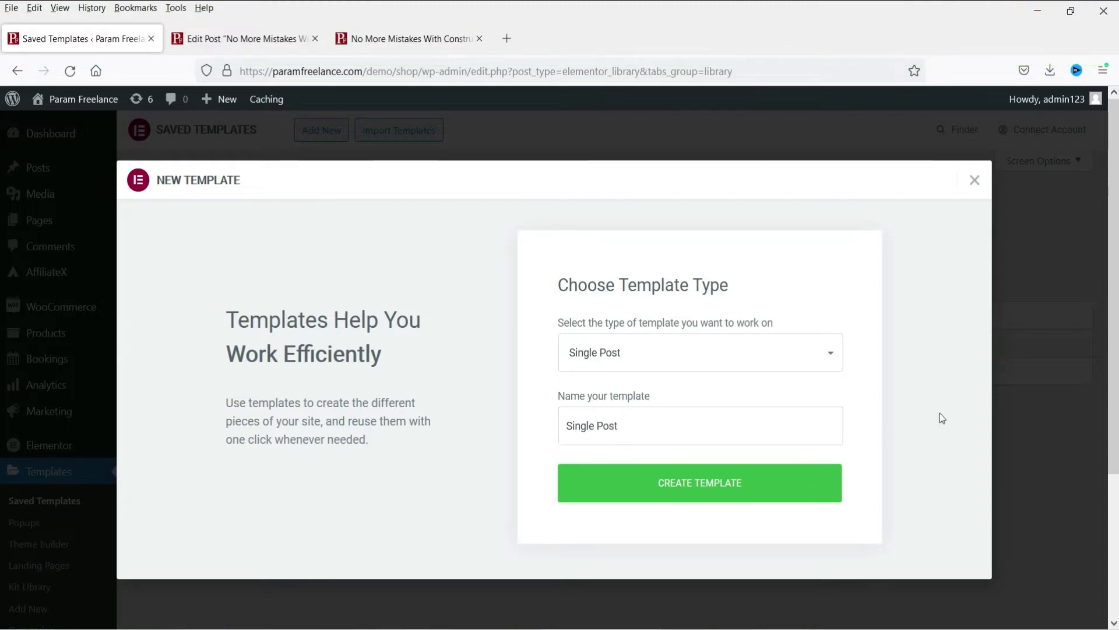
{"action": "left_click", "coordinate": [726, 489]}
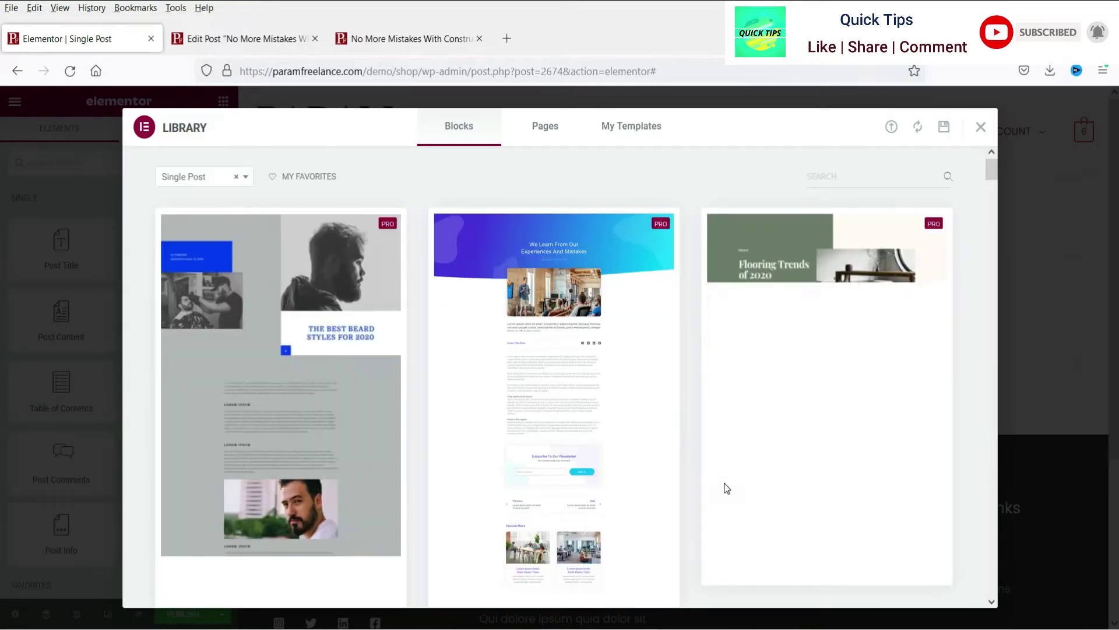
Browse the Library's Blocks designs, then close the Library without inserting one
{"action": "mouse_move", "coordinate": [801, 328]}
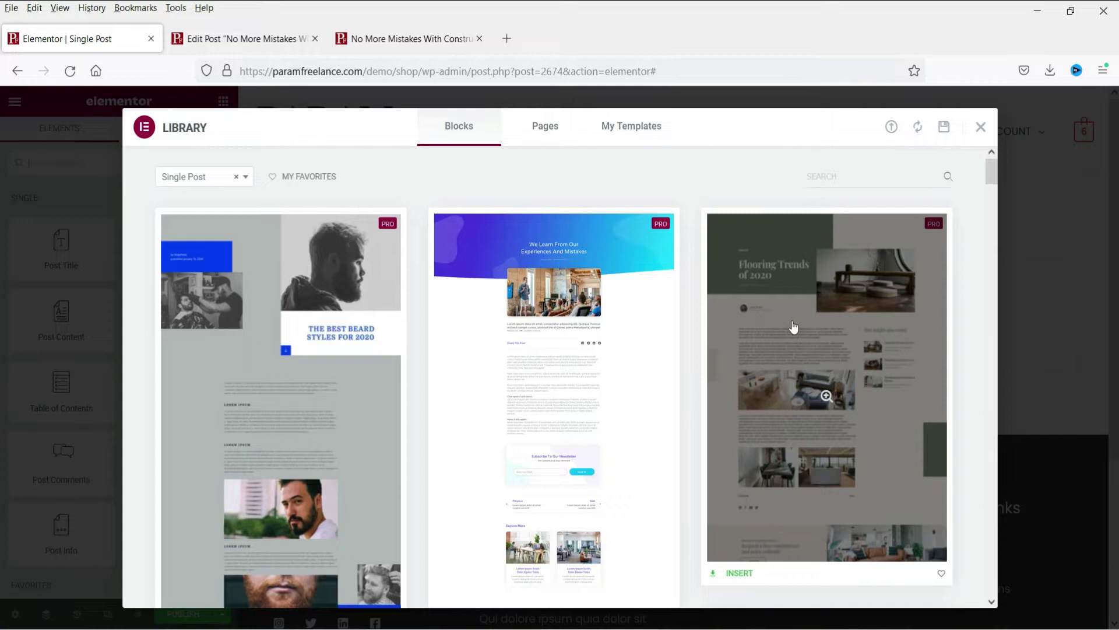
{"action": "scroll", "coordinate": [786, 313], "scroll_direction": "down", "scroll_amount": 4}
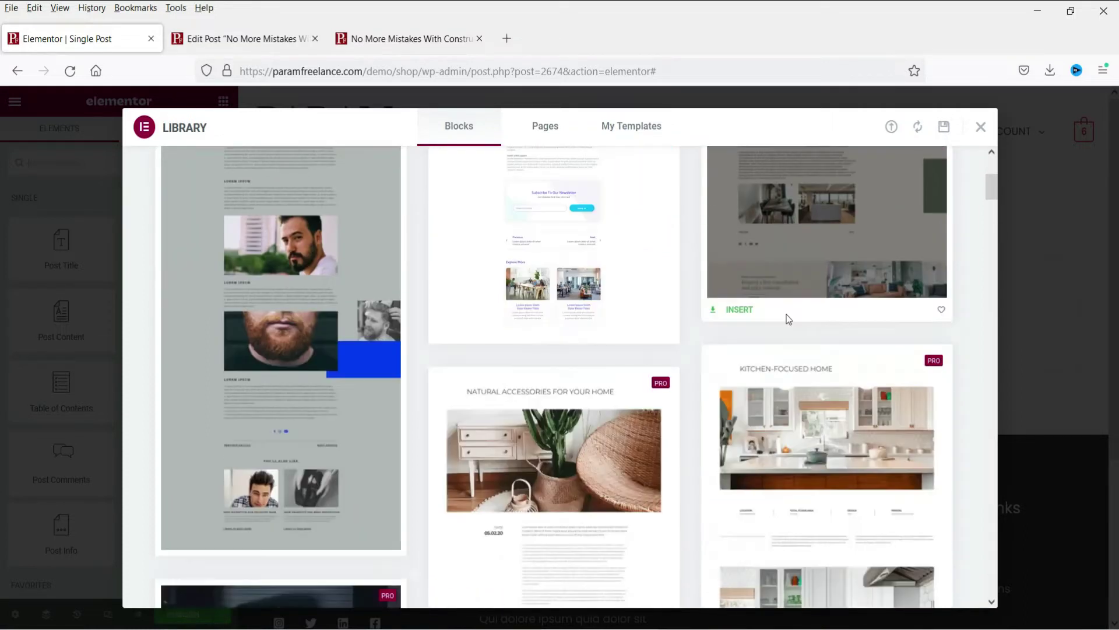
{"action": "scroll", "coordinate": [786, 313], "scroll_direction": "down", "scroll_amount": 3}
{"action": "mouse_move", "coordinate": [599, 408]}
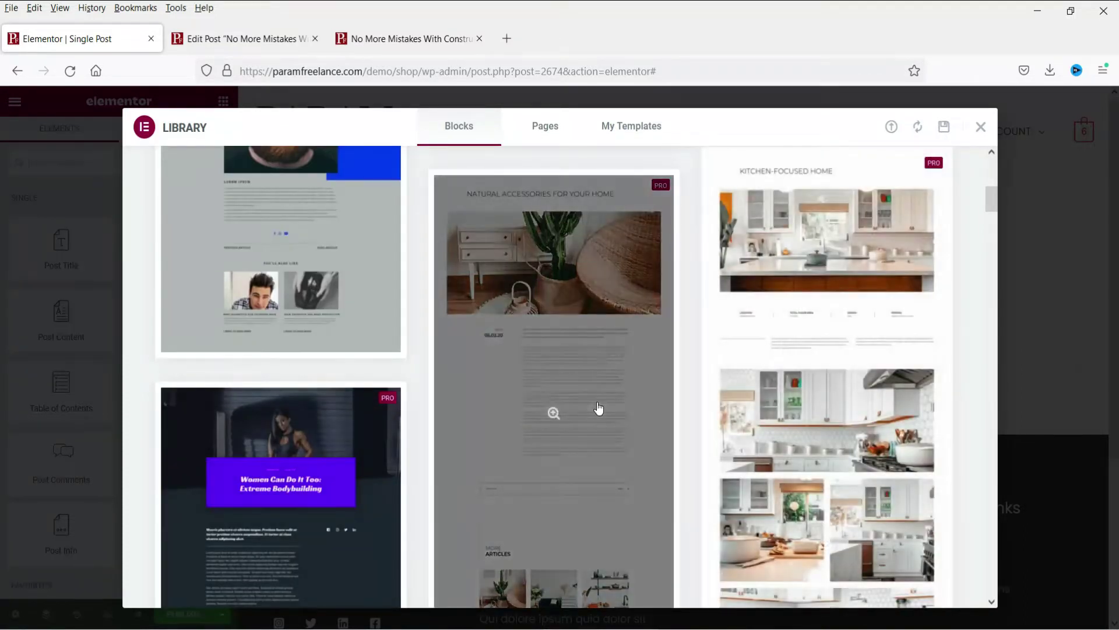
{"action": "scroll", "coordinate": [599, 408], "scroll_direction": "down", "scroll_amount": 3}
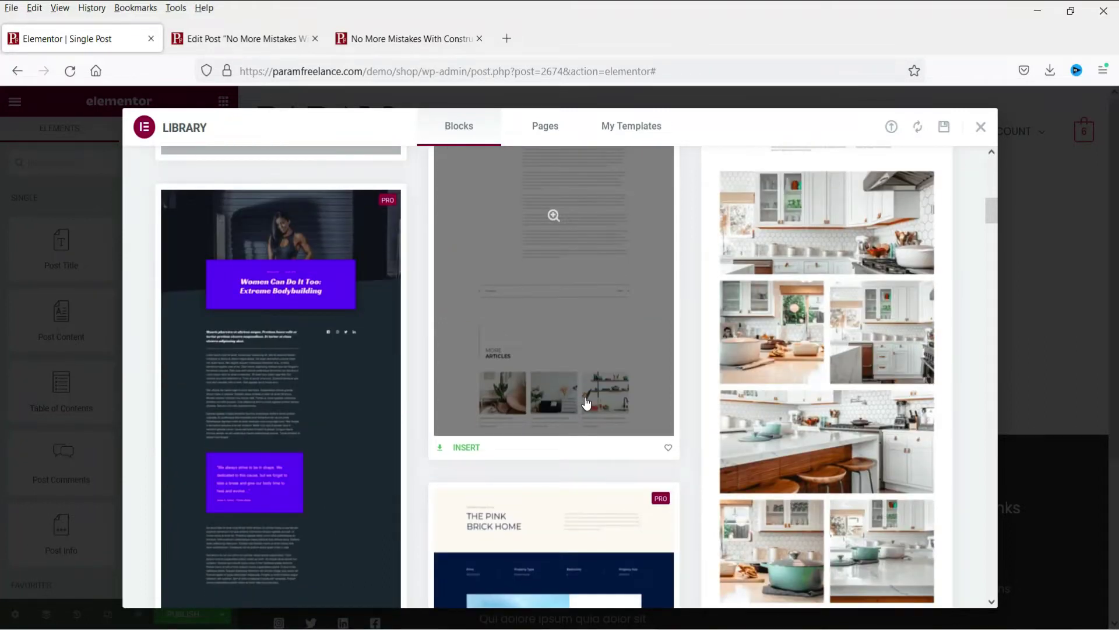
{"action": "scroll", "coordinate": [586, 403], "scroll_direction": "up", "scroll_amount": 10}
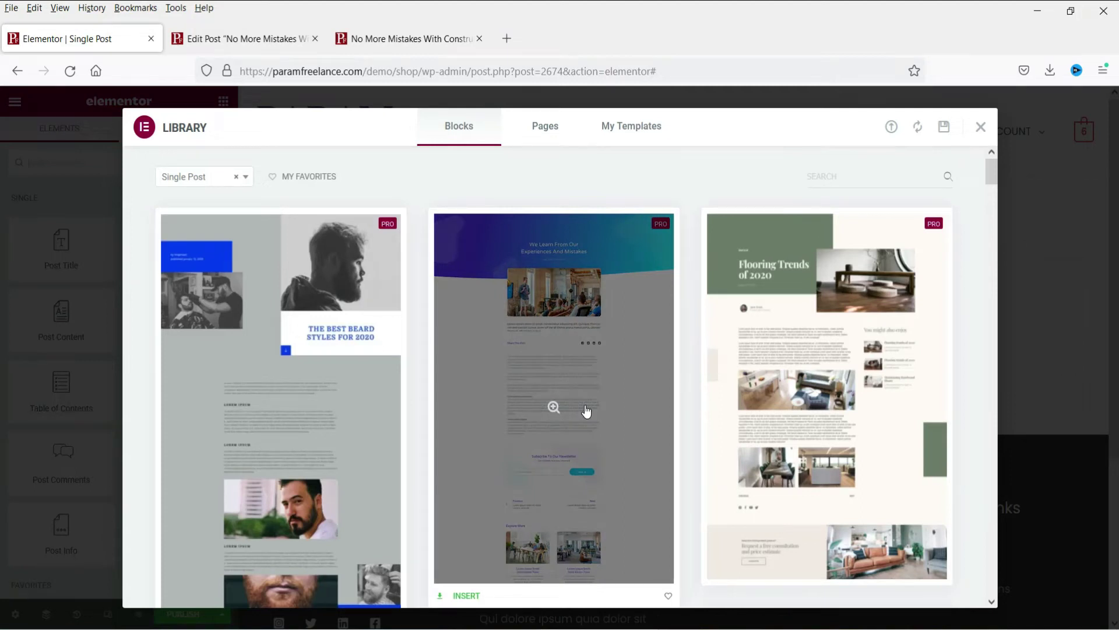
{"action": "left_click", "coordinate": [981, 127]}
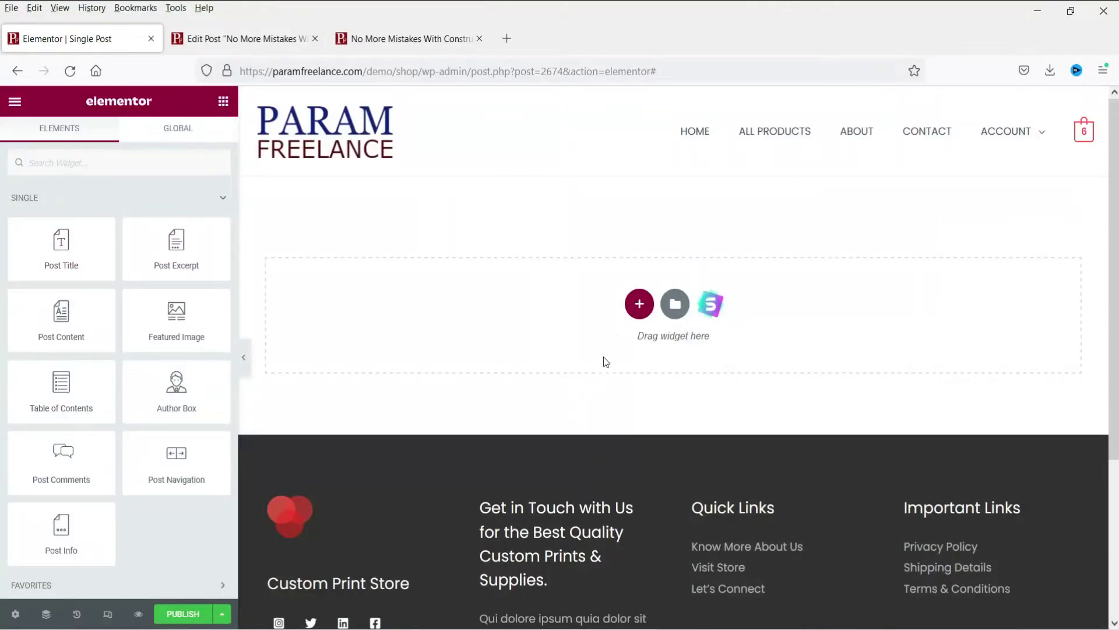
Add a one-column section with unlinked padding of 50 px top and 50 px bottom
{"action": "left_click", "coordinate": [638, 312]}
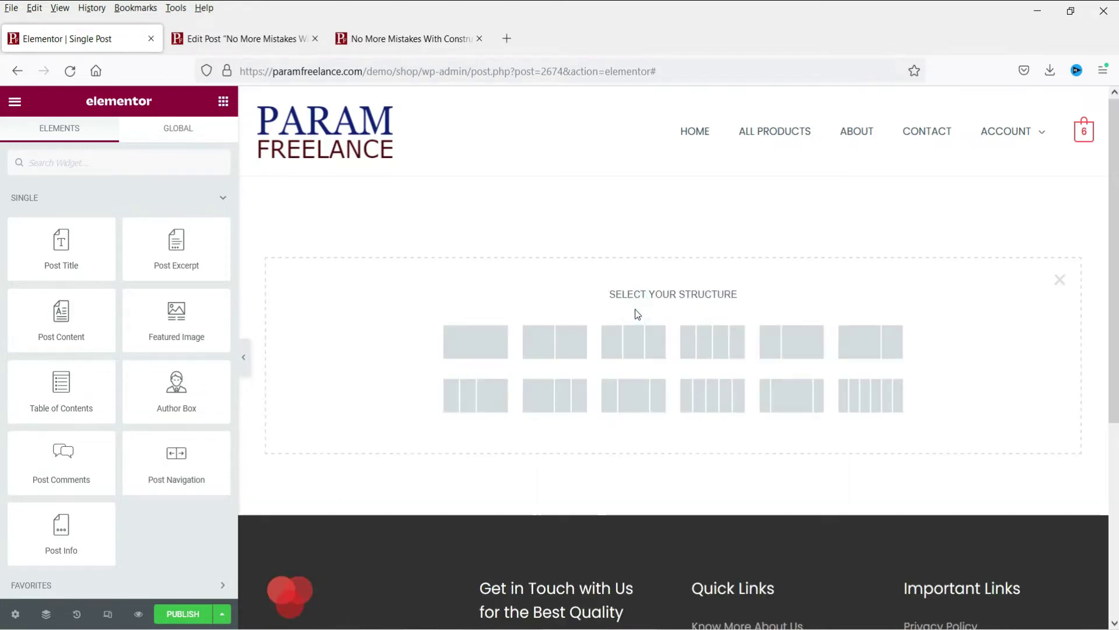
{"action": "left_click", "coordinate": [471, 349]}
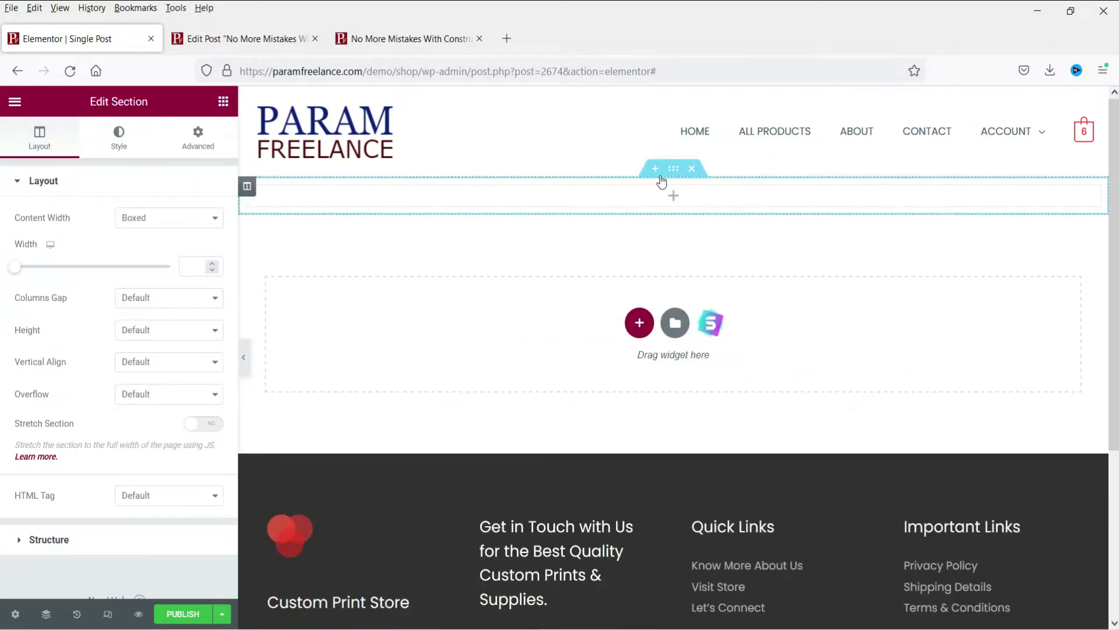
{"action": "left_click", "coordinate": [185, 143]}
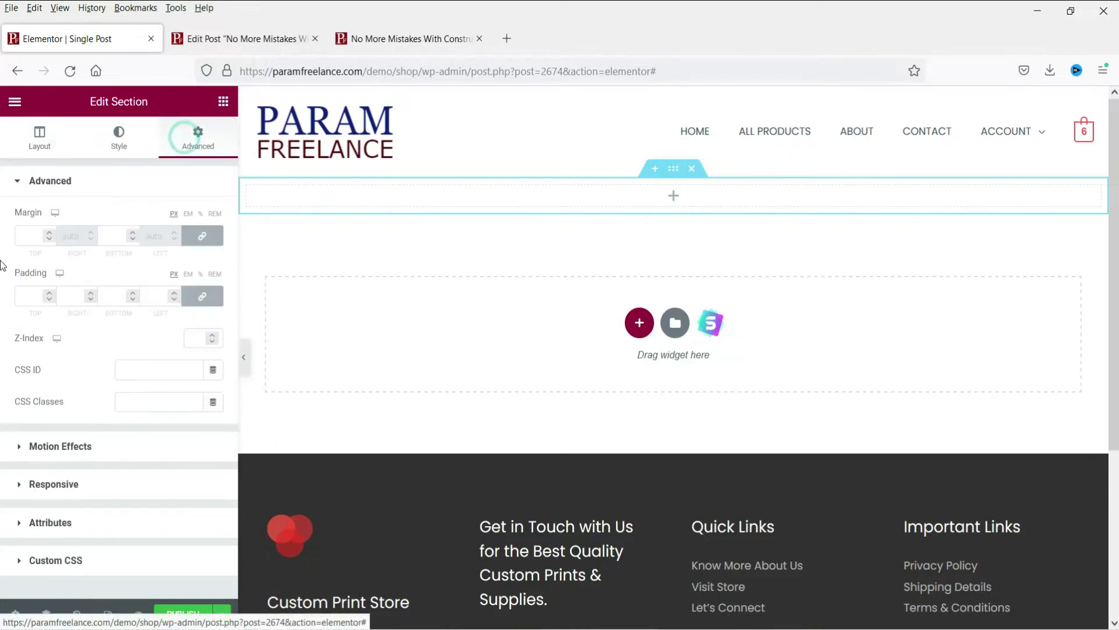
{"action": "left_click", "coordinate": [30, 295]}
{"action": "left_click", "coordinate": [205, 298]}
{"action": "left_click", "coordinate": [36, 299]}
{"action": "type", "text": "50"}
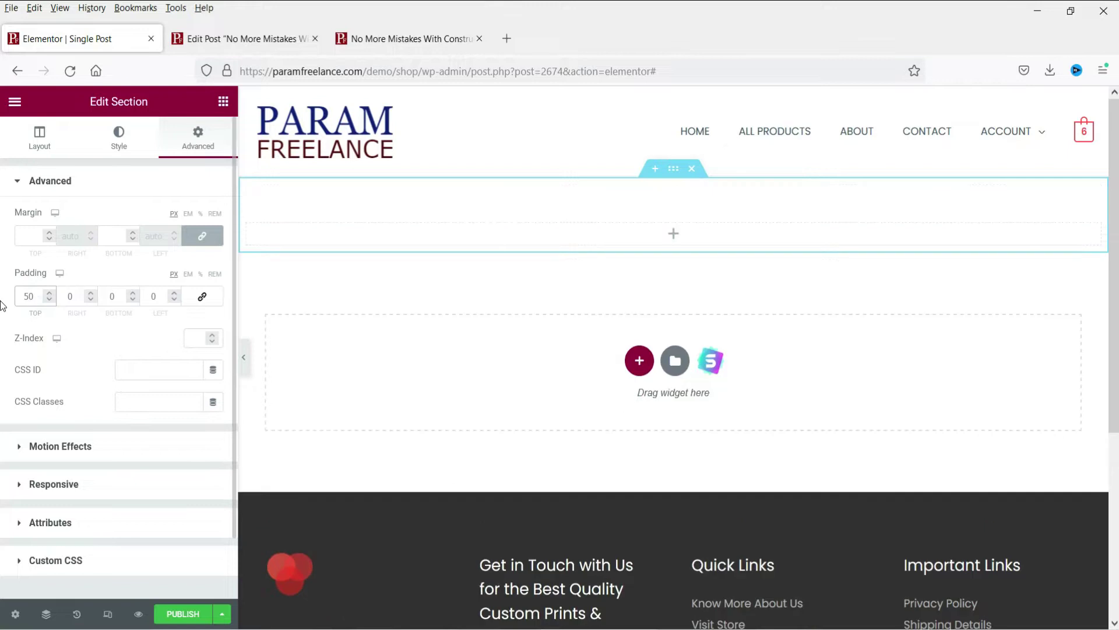
{"action": "double_click", "coordinate": [99, 300]}
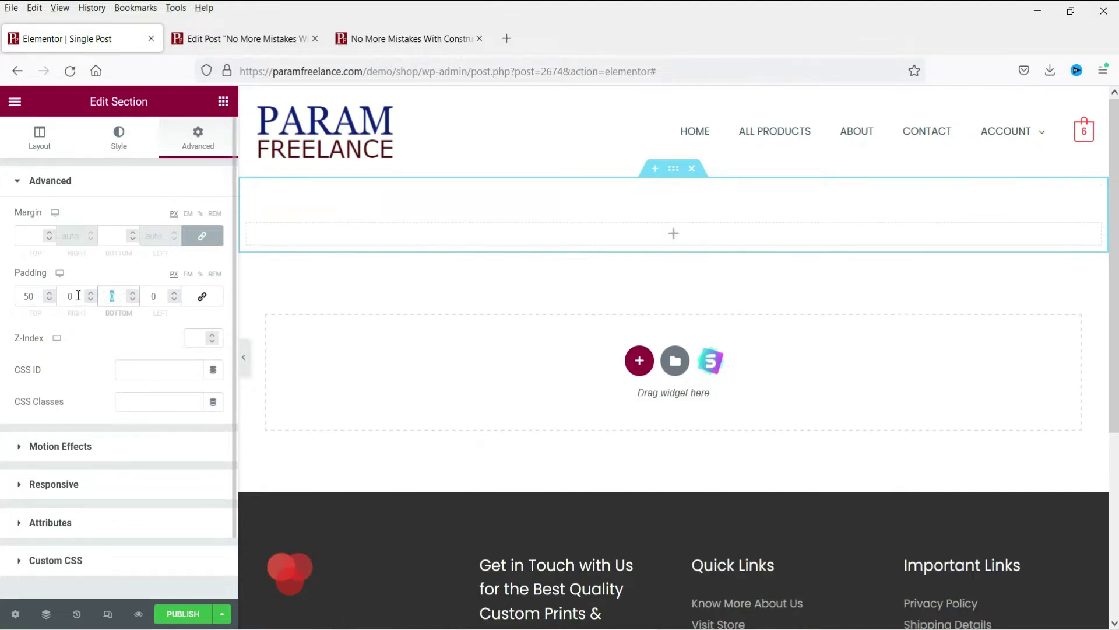
{"action": "type", "text": "50"}
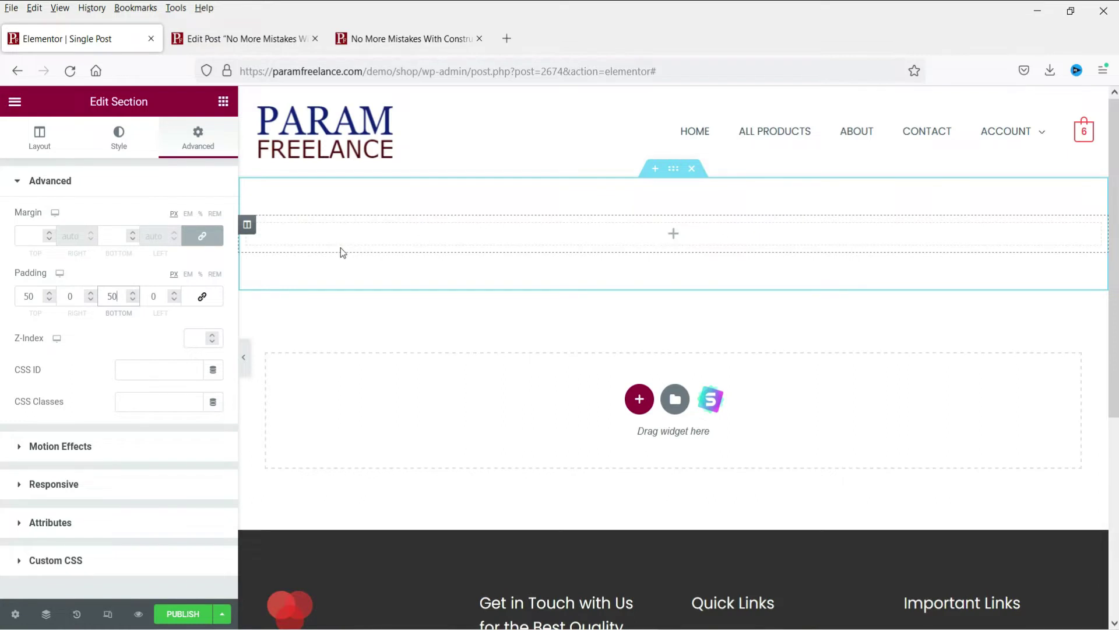
{"action": "left_click", "coordinate": [673, 234]}
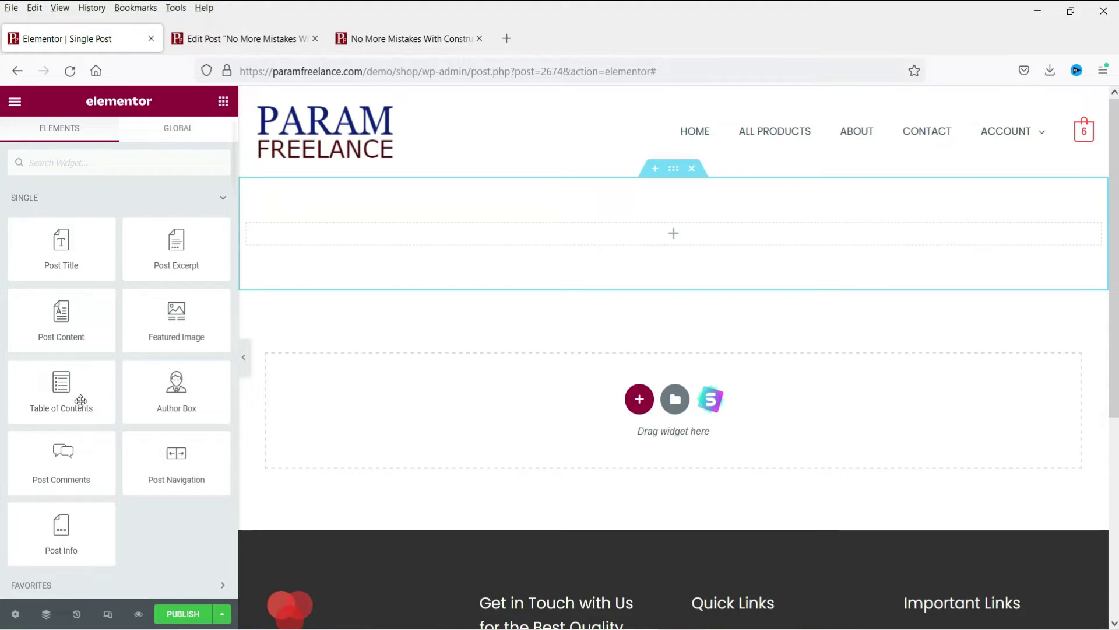
{"action": "scroll", "coordinate": [76, 409], "scroll_direction": "down", "scroll_amount": 4}
Split the section into two inner columns and put a Full-size Featured Image on the right
{"action": "left_click_drag", "start_coordinate": [52, 424], "coordinate": [494, 236]}
{"action": "left_click_drag", "start_coordinate": [624, 413], "coordinate": [623, 414]}
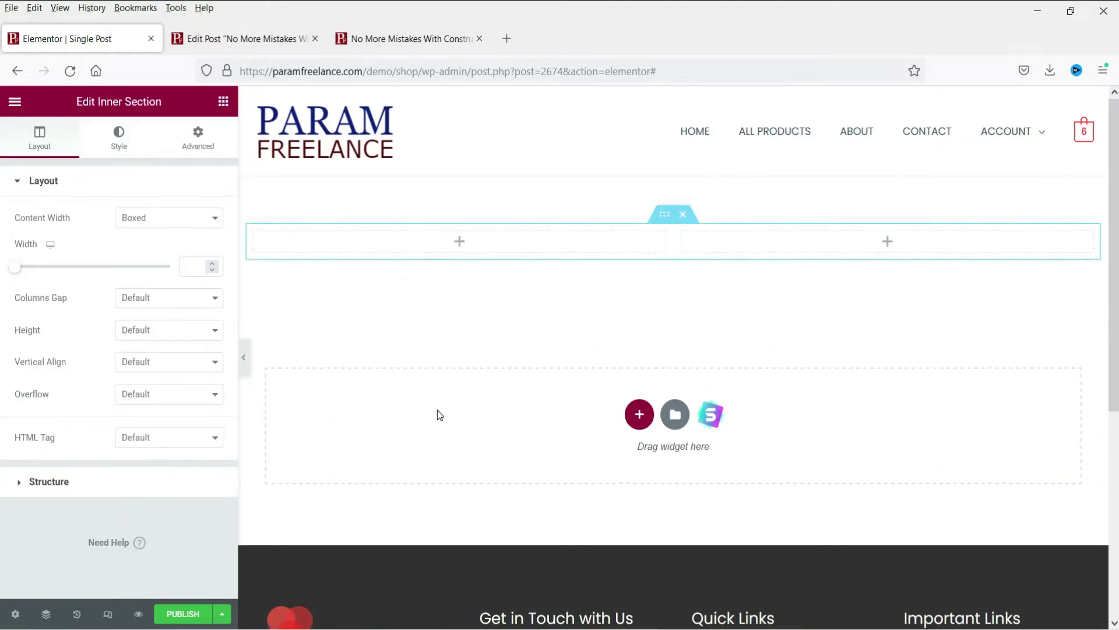
{"action": "left_click", "coordinate": [882, 246]}
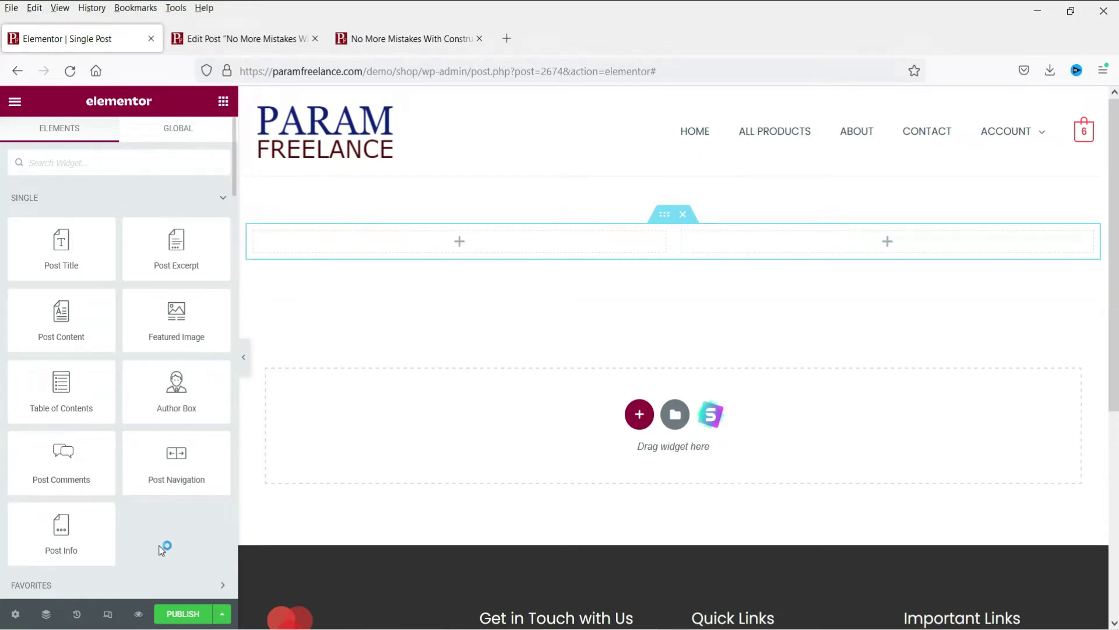
{"action": "left_click_drag", "start_coordinate": [175, 318], "coordinate": [876, 255]}
{"action": "left_click", "coordinate": [125, 266]}
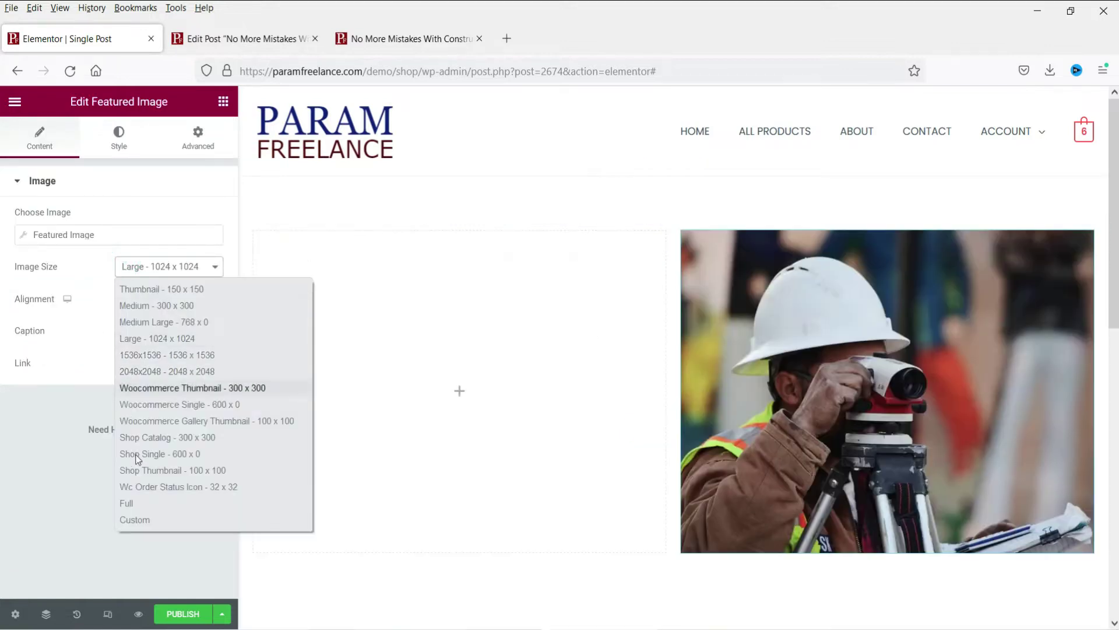
{"action": "left_click", "coordinate": [150, 505]}
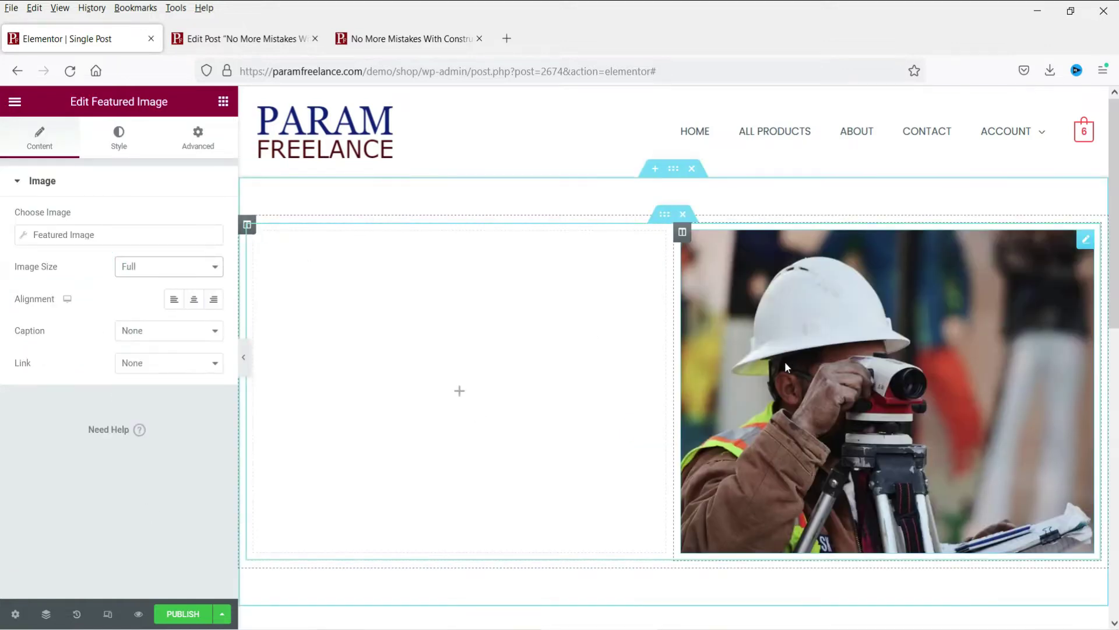
Check the post in its WordPress editor and live page, then return to Elementor
{"action": "left_click", "coordinate": [239, 38]}
{"action": "scroll", "coordinate": [1007, 388], "scroll_direction": "down", "scroll_amount": 2}
{"action": "scroll", "coordinate": [1049, 320], "scroll_direction": "up", "scroll_amount": 5}
{"action": "left_click", "coordinate": [418, 42]}
{"action": "left_click", "coordinate": [282, 42]}
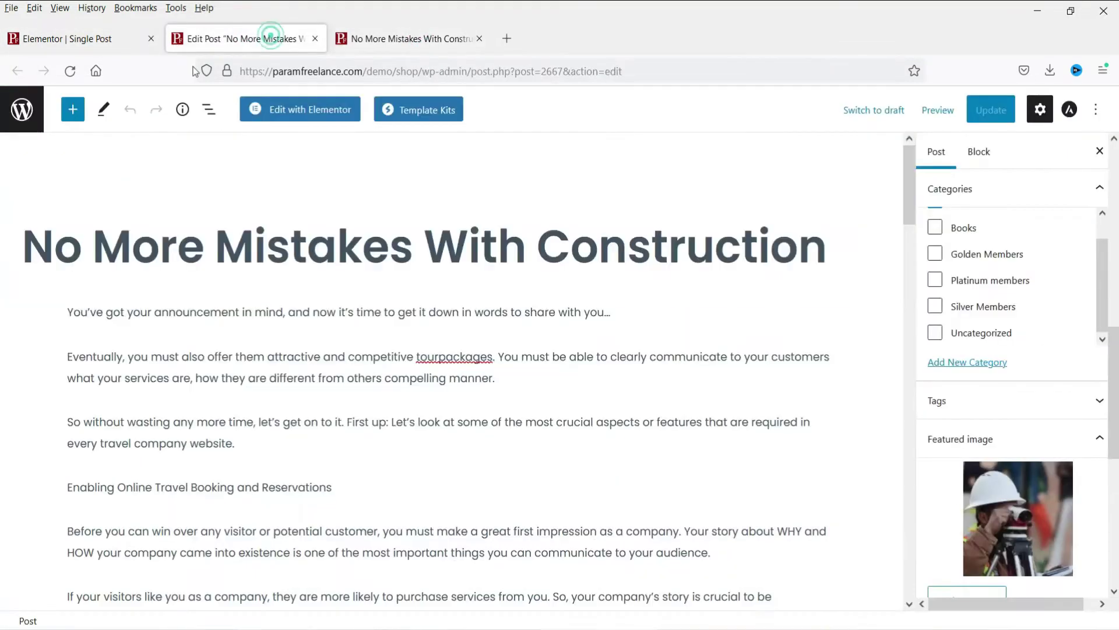
{"action": "left_click", "coordinate": [93, 40]}
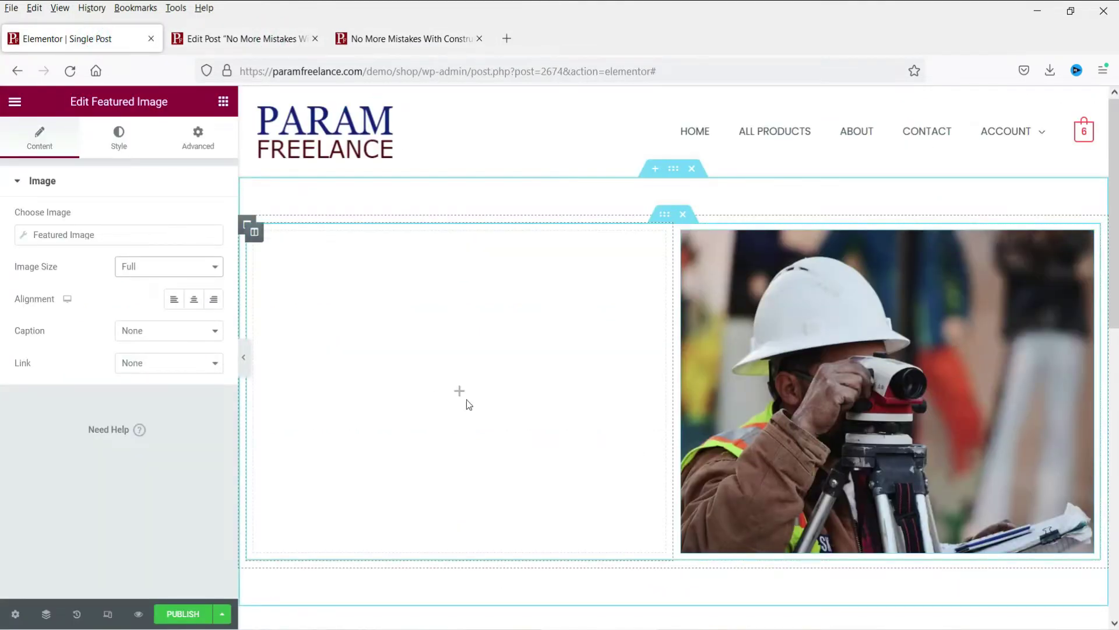
Place a Post Title widget in the left column and set the column's Vertical Align to Middle
{"action": "left_click", "coordinate": [460, 391]}
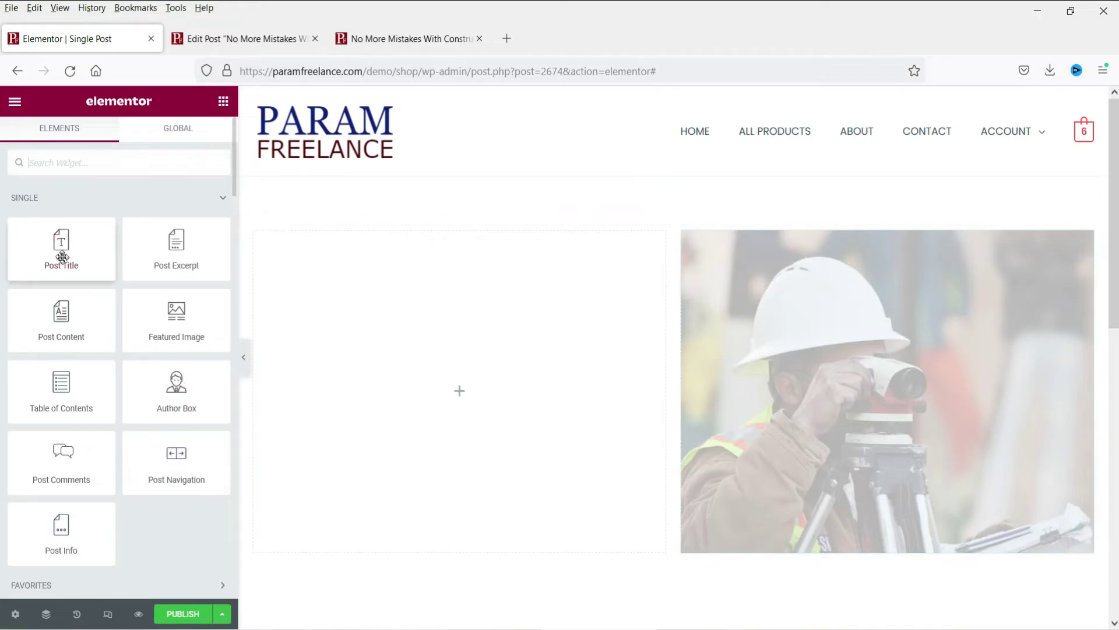
{"action": "left_click_drag", "start_coordinate": [49, 242], "coordinate": [520, 415]}
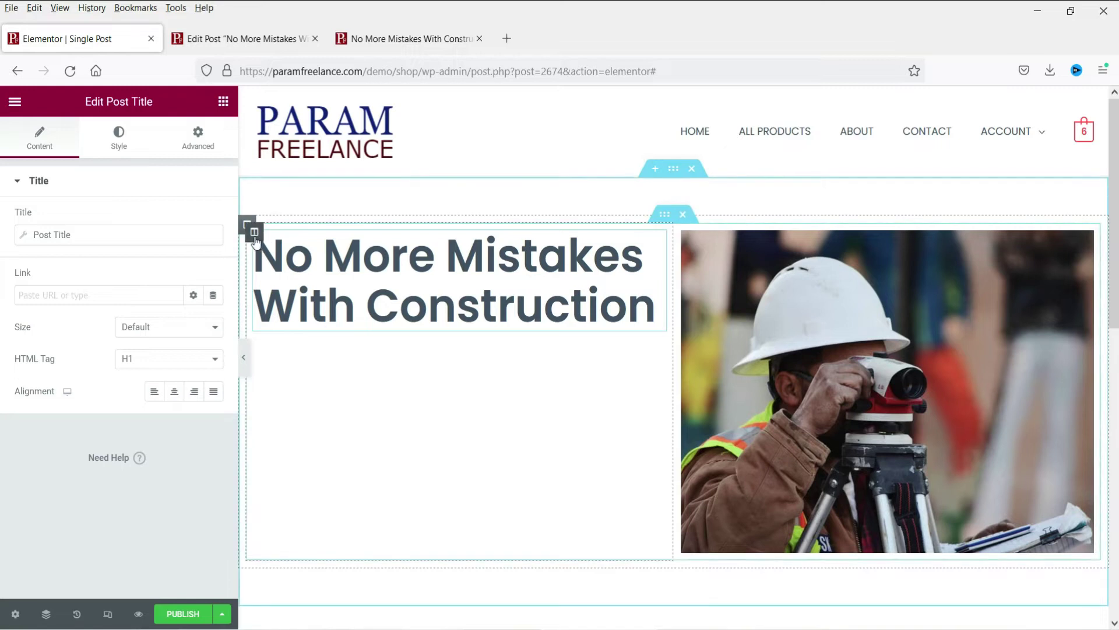
{"action": "left_click", "coordinate": [255, 235]}
{"action": "left_click", "coordinate": [150, 251]}
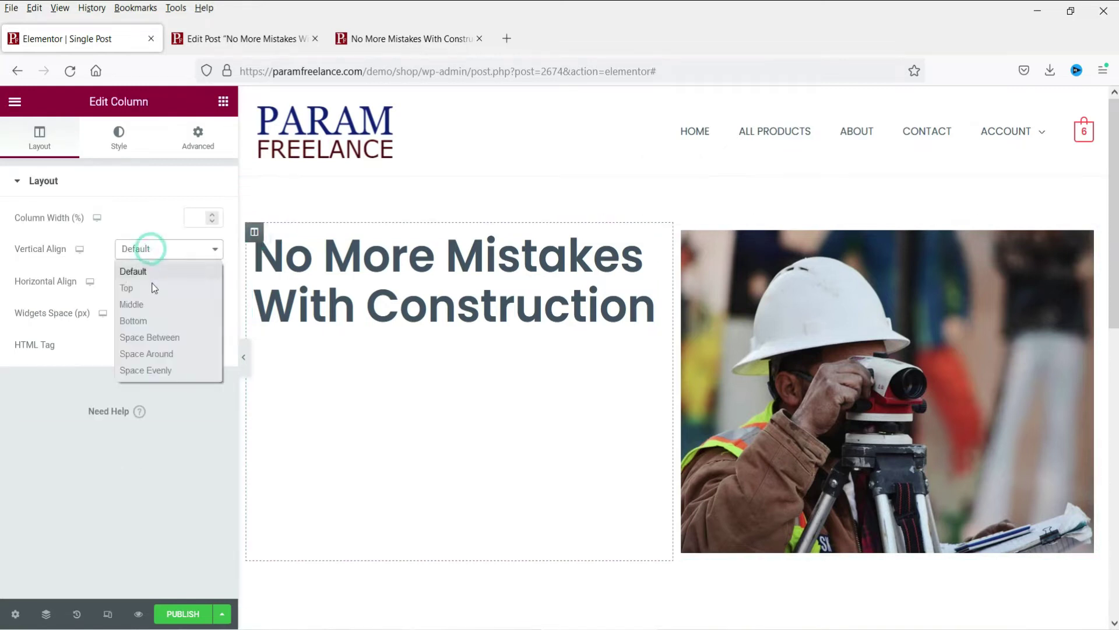
{"action": "left_click", "coordinate": [154, 304]}
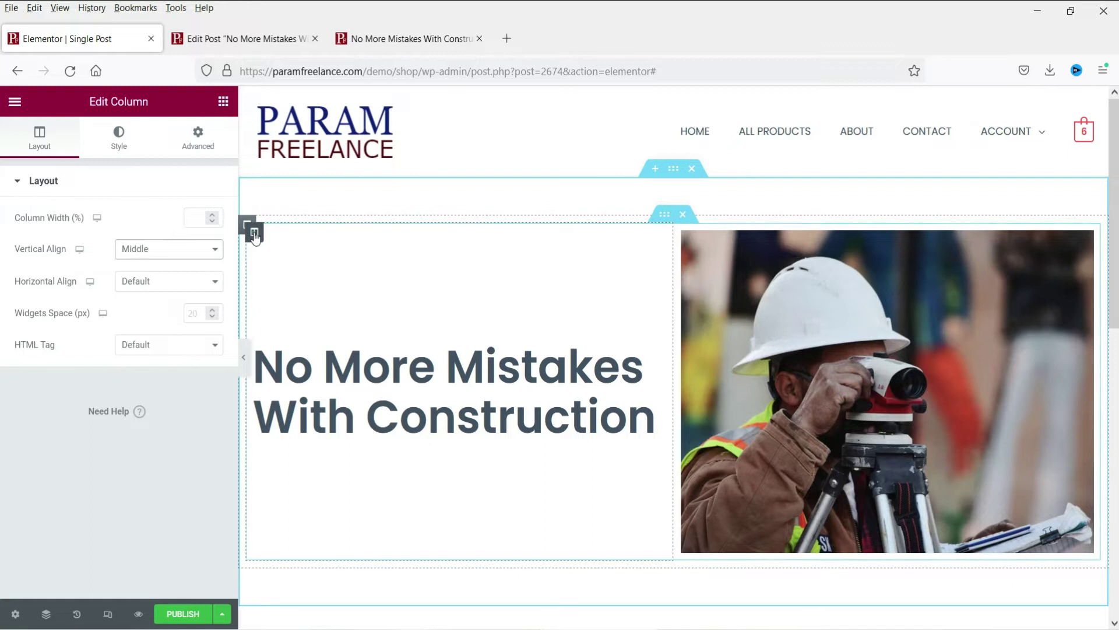
{"action": "left_click", "coordinate": [119, 139]}
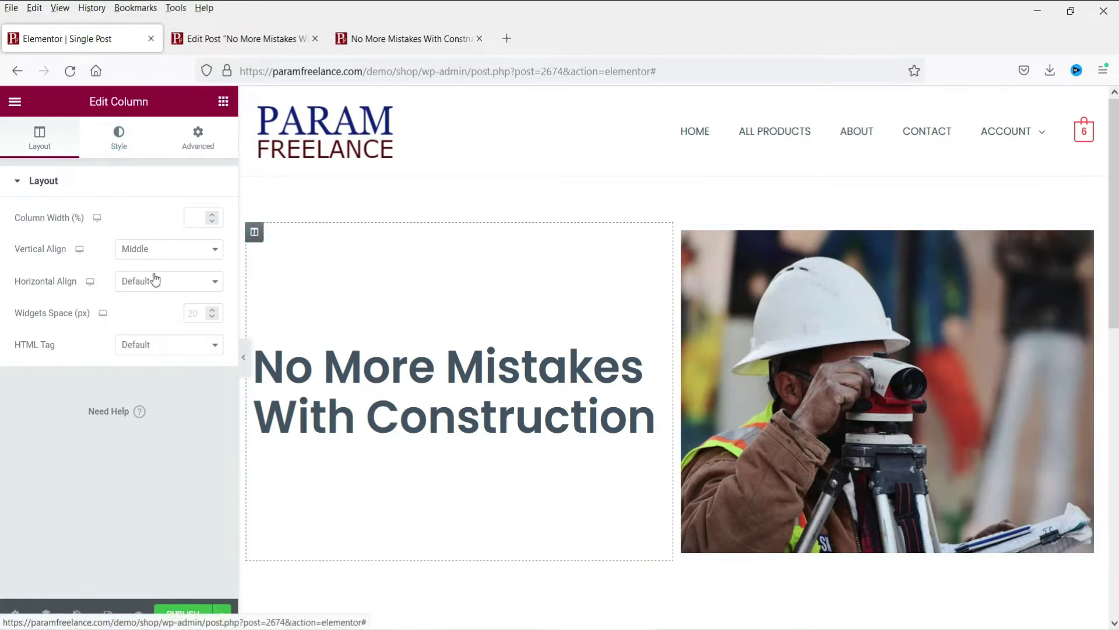
Give the title column a Classic Saved Color #6 (red) background and 20 px padding all round
{"action": "left_click", "coordinate": [169, 250]}
{"action": "left_click", "coordinate": [196, 286]}
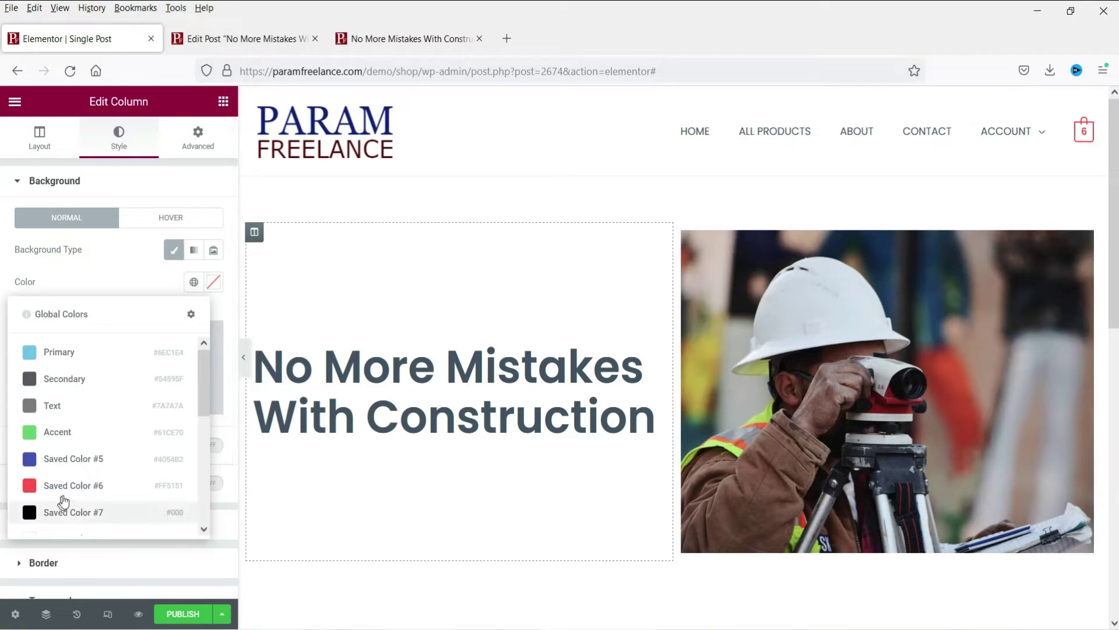
{"action": "left_click", "coordinate": [82, 486]}
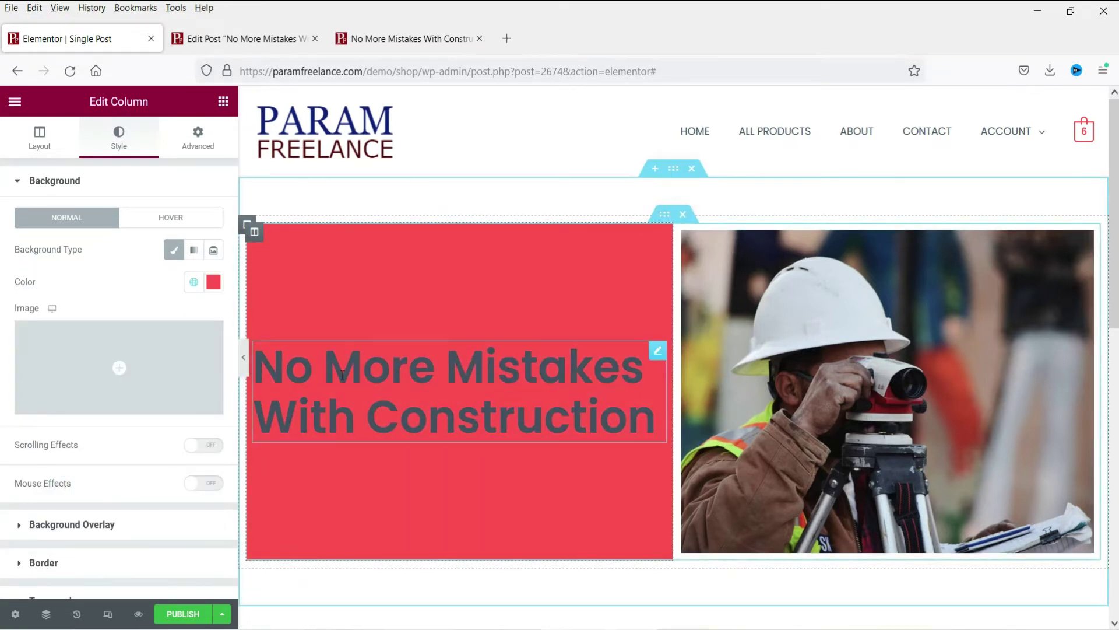
{"action": "left_click", "coordinate": [195, 150]}
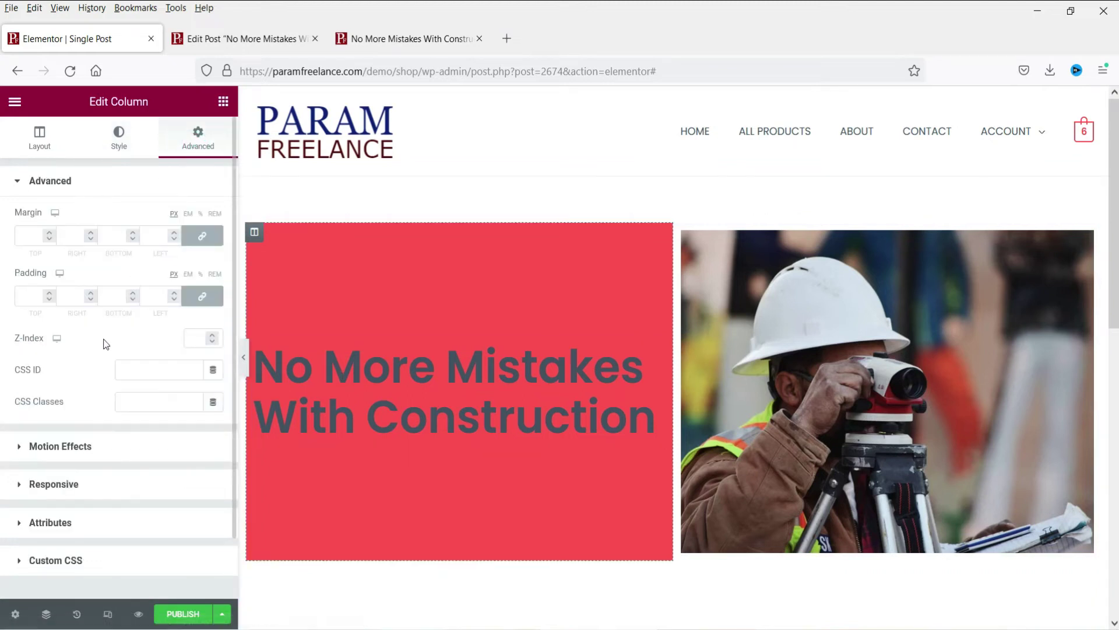
{"action": "left_click", "coordinate": [27, 294]}
{"action": "type", "text": "20"}
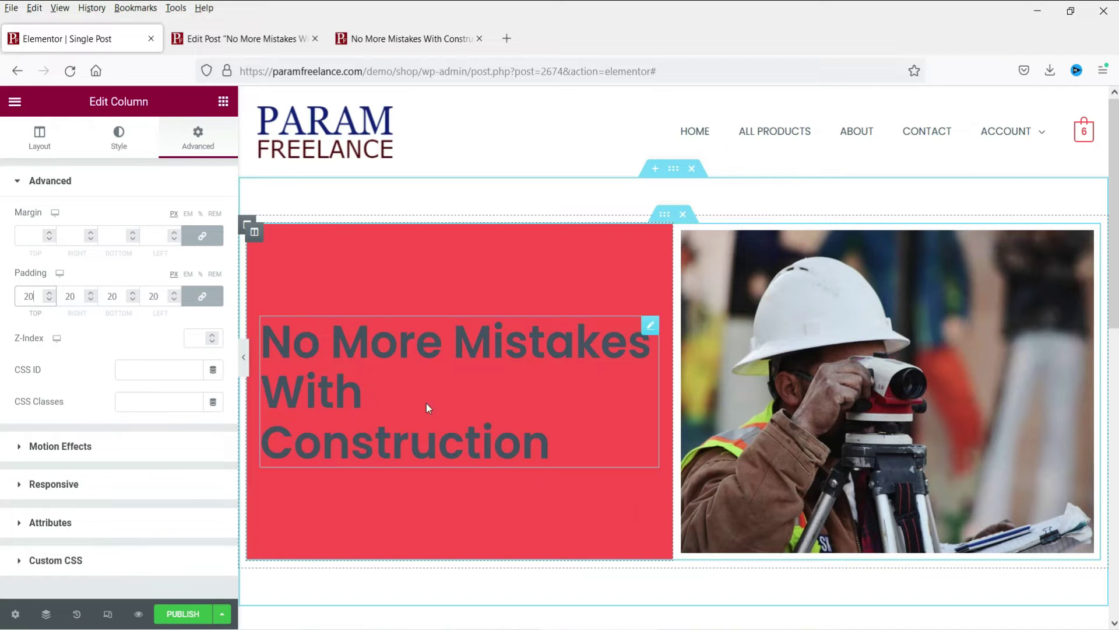
{"action": "left_click", "coordinate": [413, 385]}
Set the post title's text colour to the white global colour
{"action": "left_click", "coordinate": [121, 138]}
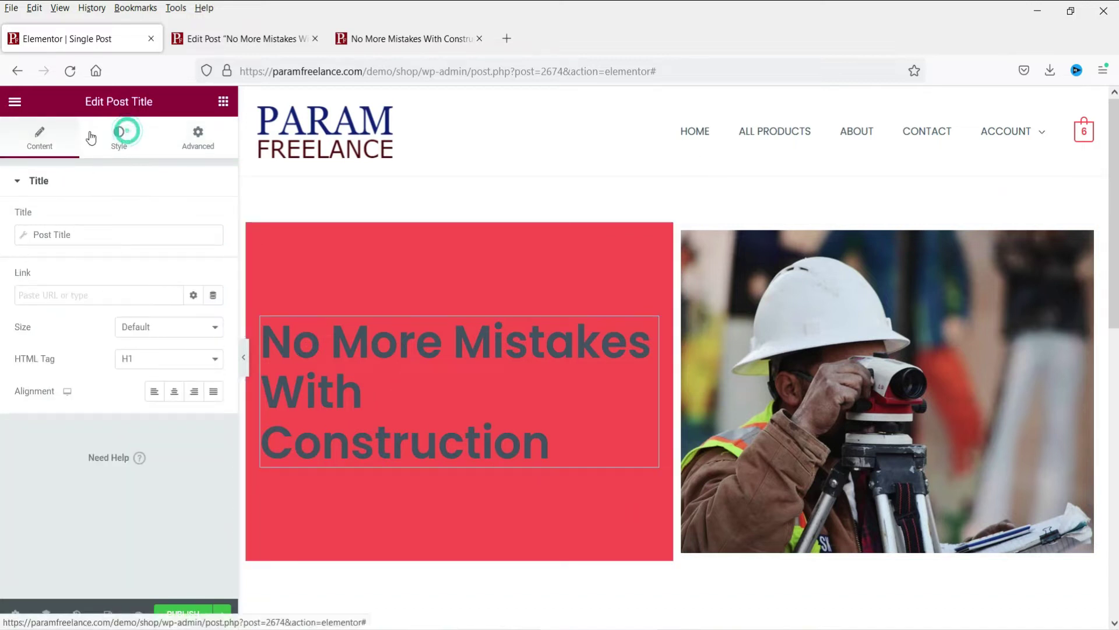
{"action": "left_click", "coordinate": [193, 222]}
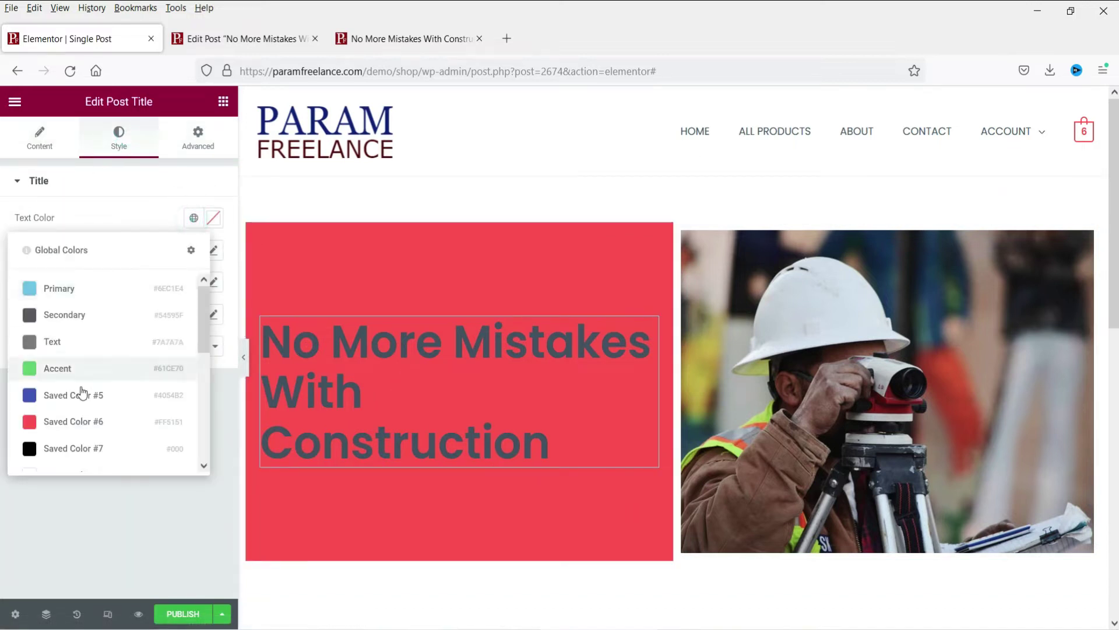
{"action": "scroll", "coordinate": [80, 395], "scroll_direction": "down", "scroll_amount": 5}
{"action": "left_click", "coordinate": [81, 348]}
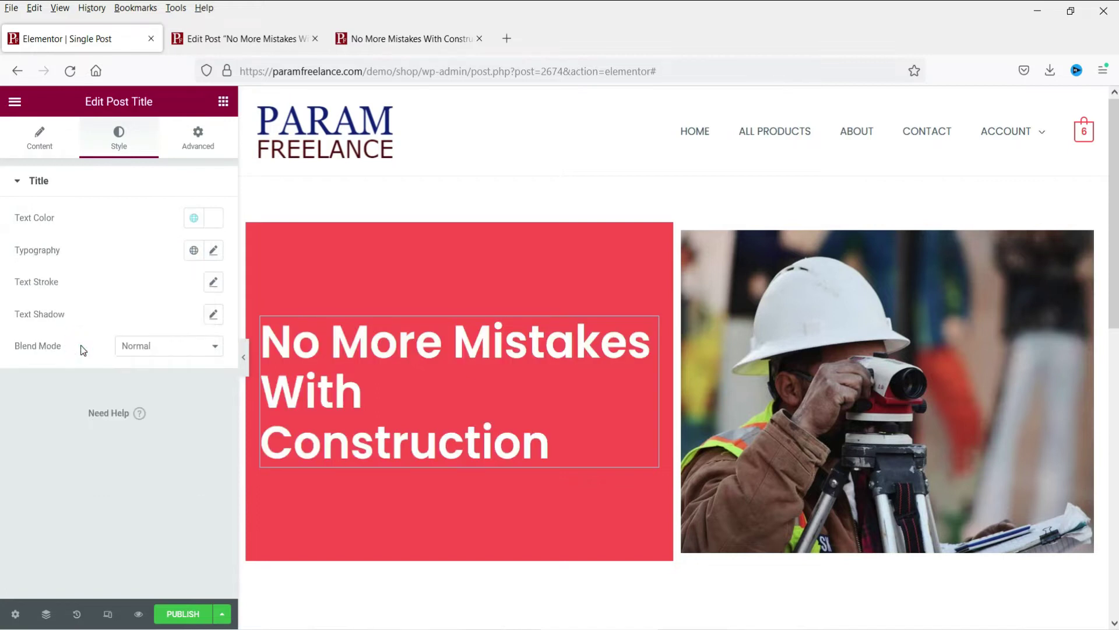
Set the title's typography size to 50 and centre its alignment
{"action": "left_click", "coordinate": [214, 250]}
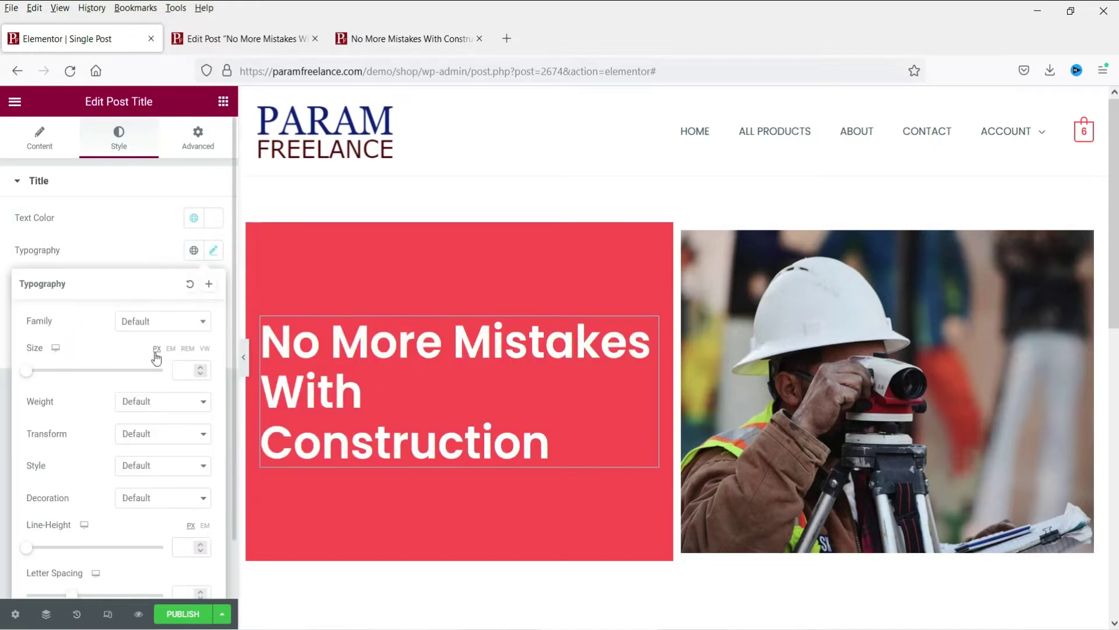
{"action": "left_click", "coordinate": [193, 371]}
{"action": "type", "text": "30"}
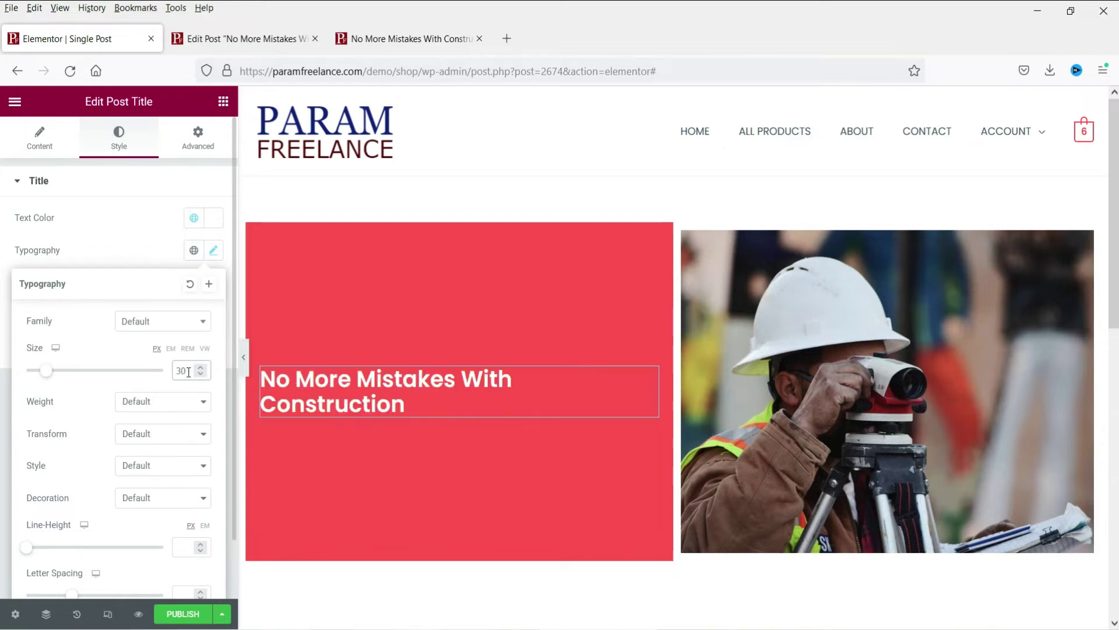
{"action": "double_click", "coordinate": [188, 372]}
{"action": "type", "text": "40"}
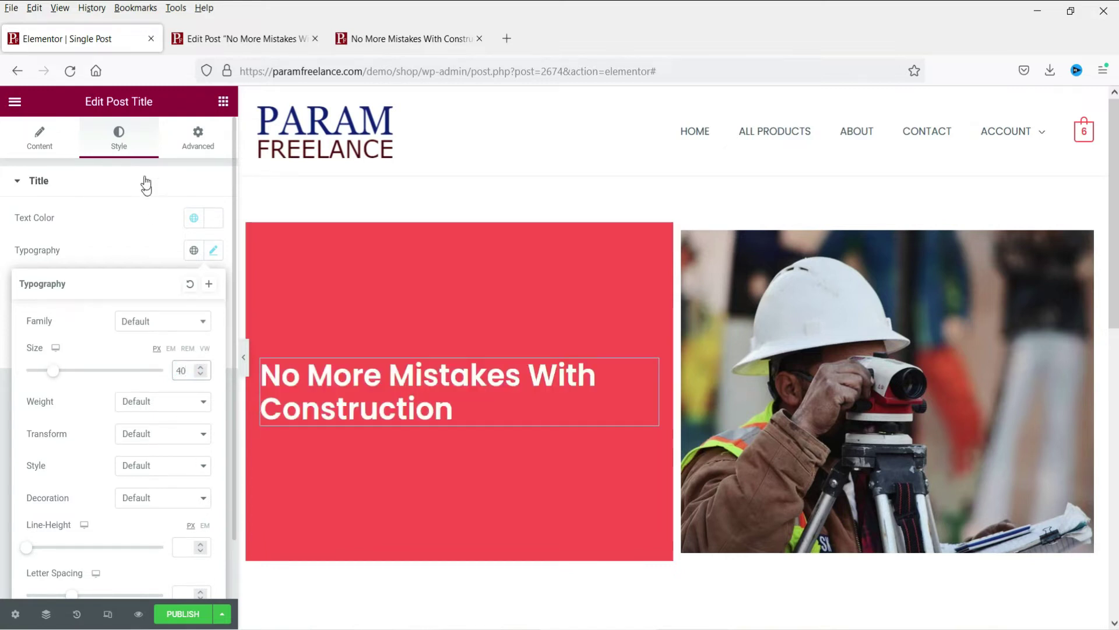
{"action": "double_click", "coordinate": [192, 368]}
{"action": "type", "text": "50"}
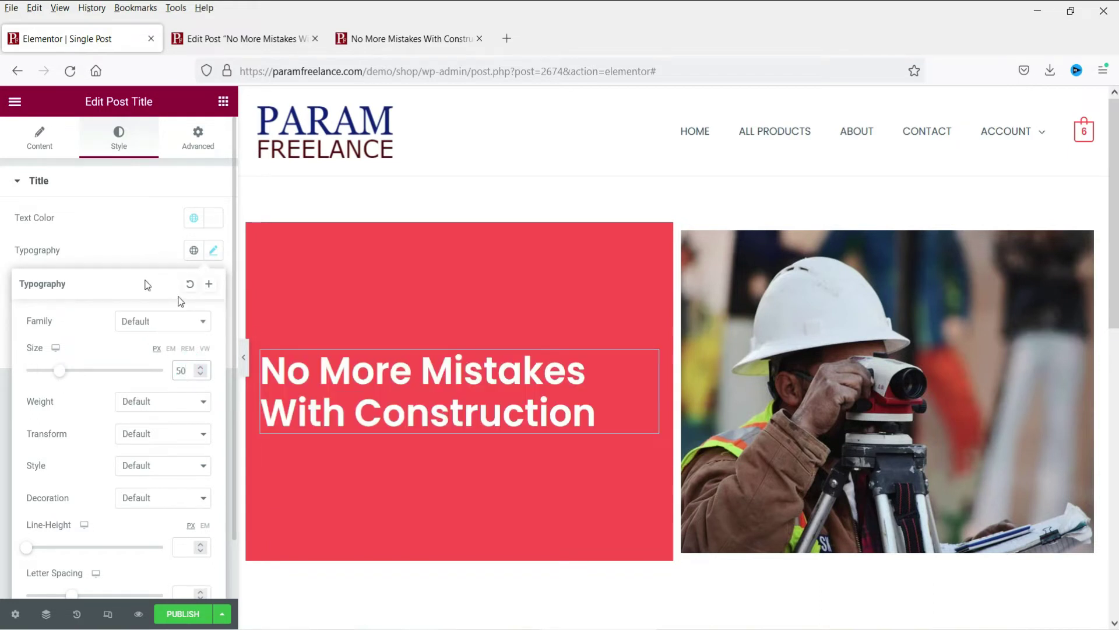
{"action": "left_click", "coordinate": [102, 225]}
{"action": "left_click", "coordinate": [40, 140]}
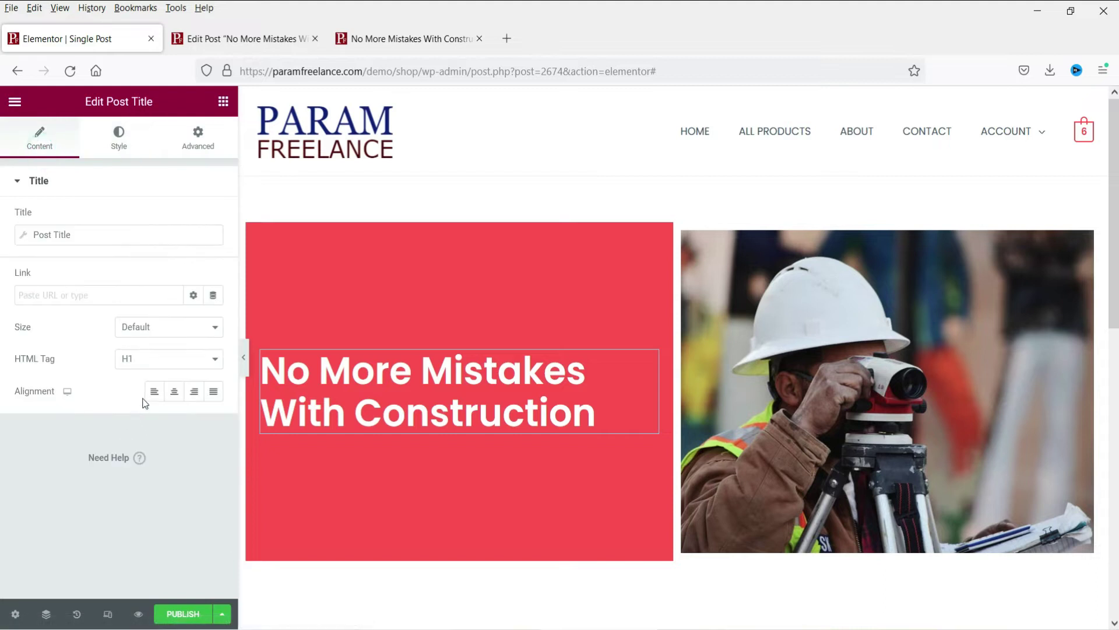
{"action": "left_click", "coordinate": [175, 392]}
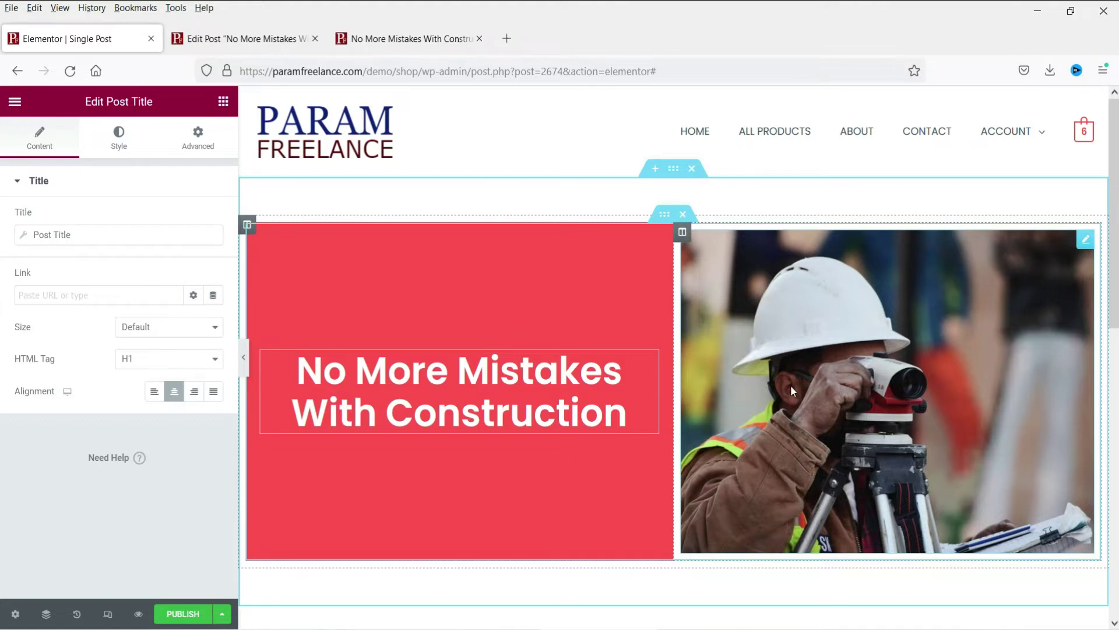
Place a Post Info widget below the title and make its text white
{"action": "left_click", "coordinate": [223, 101]}
{"action": "left_click_drag", "start_coordinate": [61, 527], "coordinate": [443, 419]}
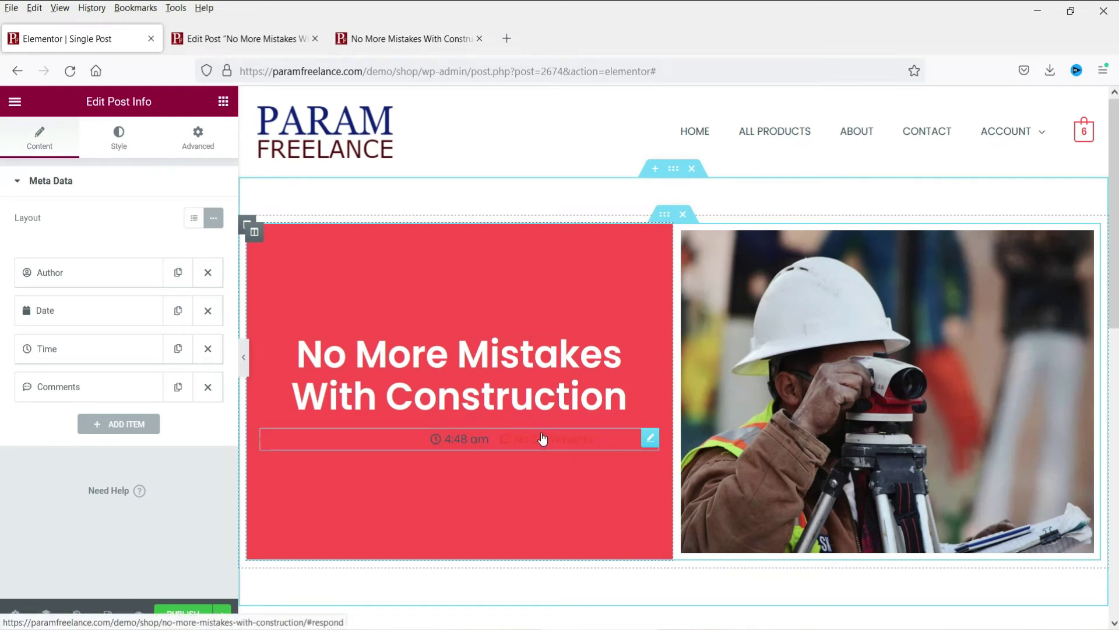
{"action": "left_click", "coordinate": [119, 138]}
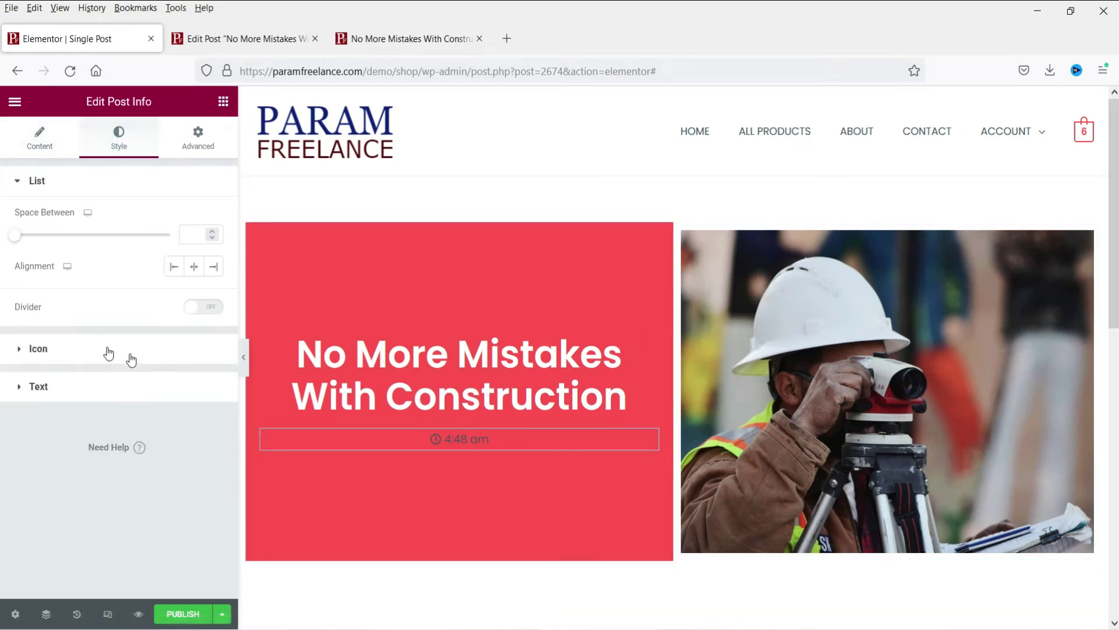
{"action": "left_click", "coordinate": [103, 389]}
{"action": "left_click", "coordinate": [190, 350]}
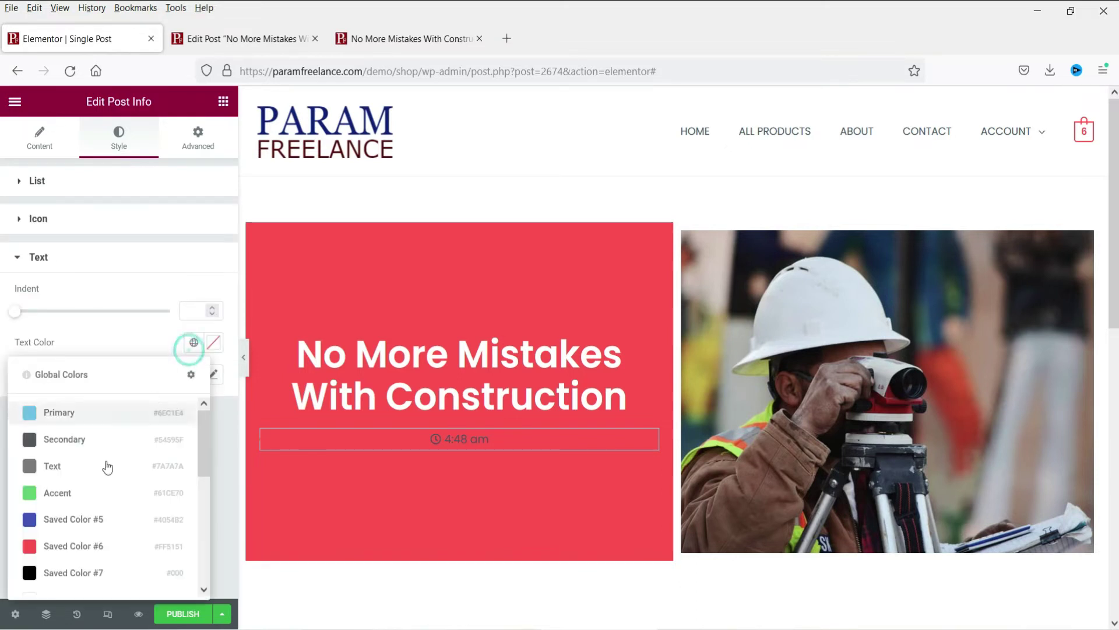
{"action": "scroll", "coordinate": [74, 548], "scroll_direction": "down", "scroll_amount": 2}
{"action": "left_click", "coordinate": [69, 468]}
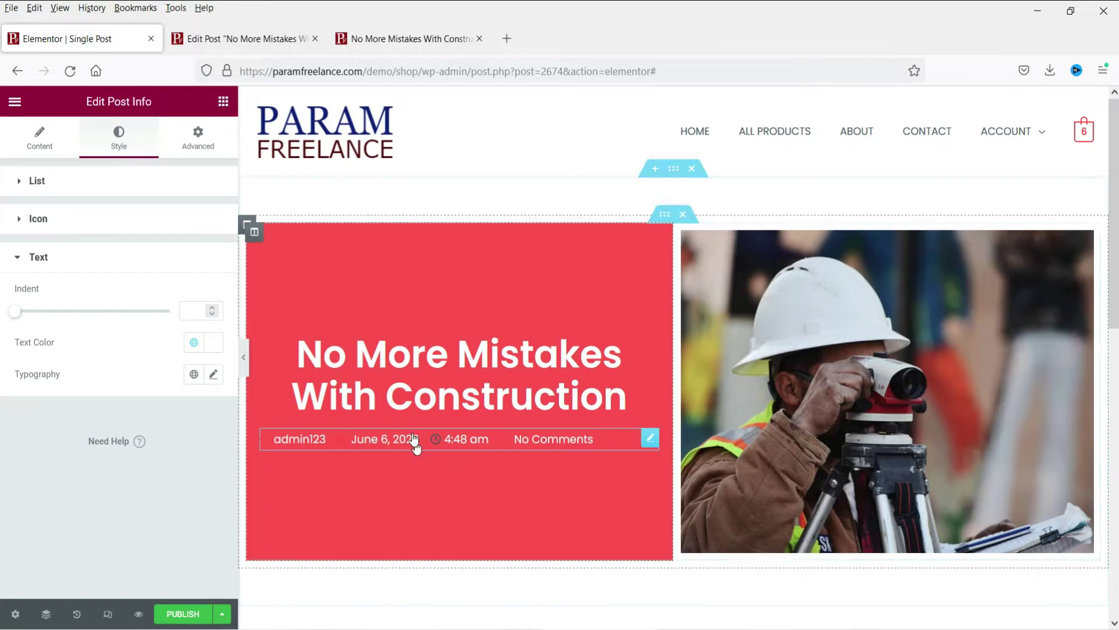
Colour the Post Info icons with Saved Color #7 (black)
{"action": "left_click", "coordinate": [113, 218]}
{"action": "left_click", "coordinate": [193, 256]}
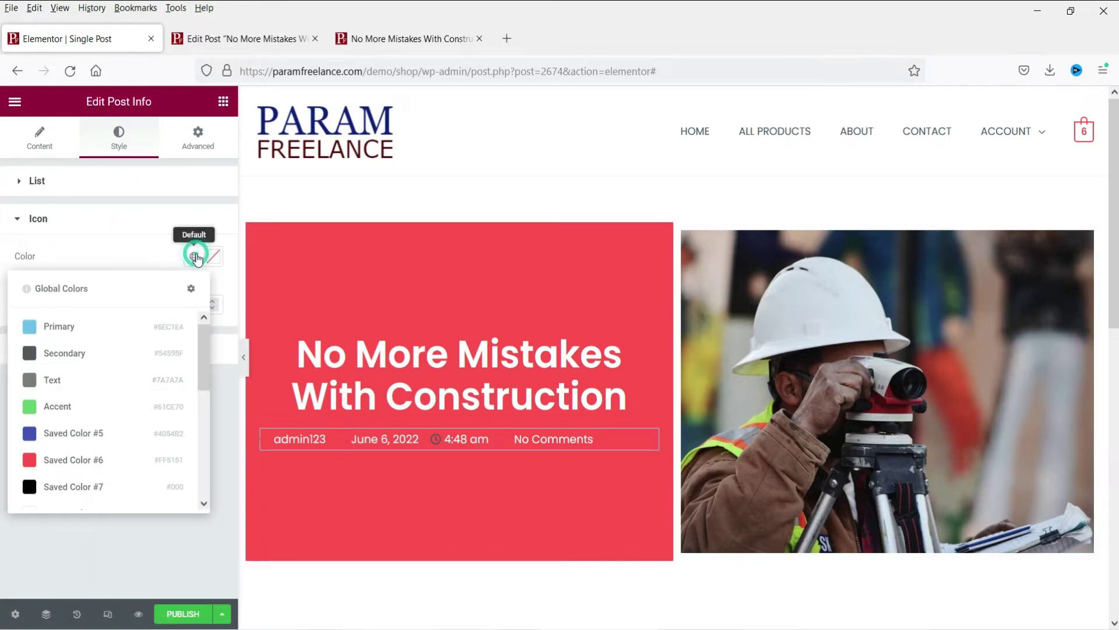
{"action": "left_click", "coordinate": [77, 487]}
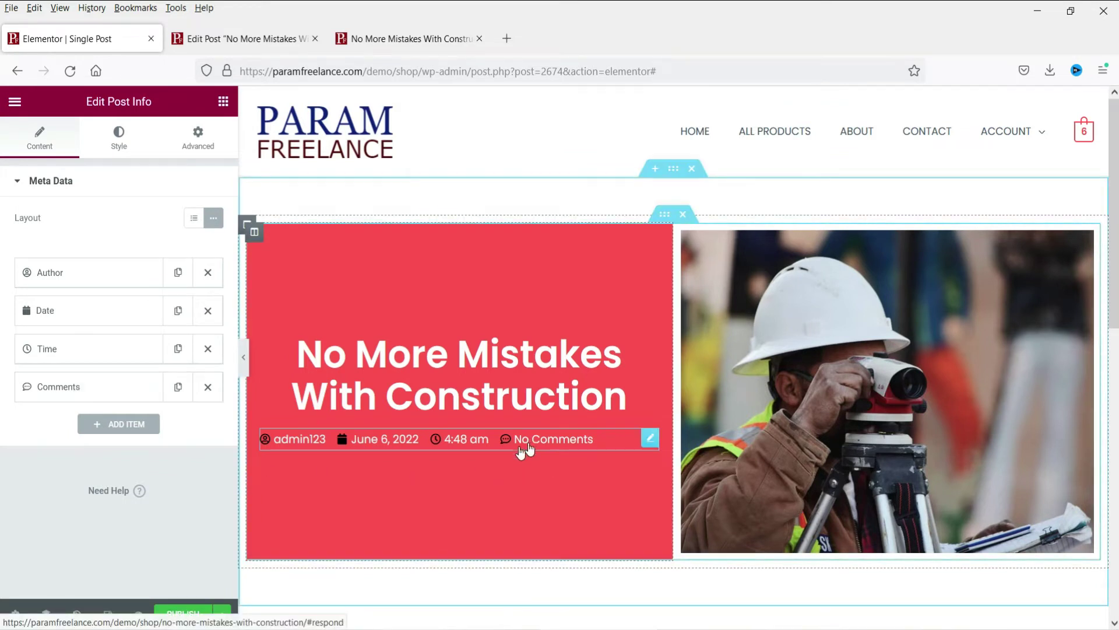
{"action": "scroll", "coordinate": [359, 310], "scroll_direction": "down", "scroll_amount": 2}
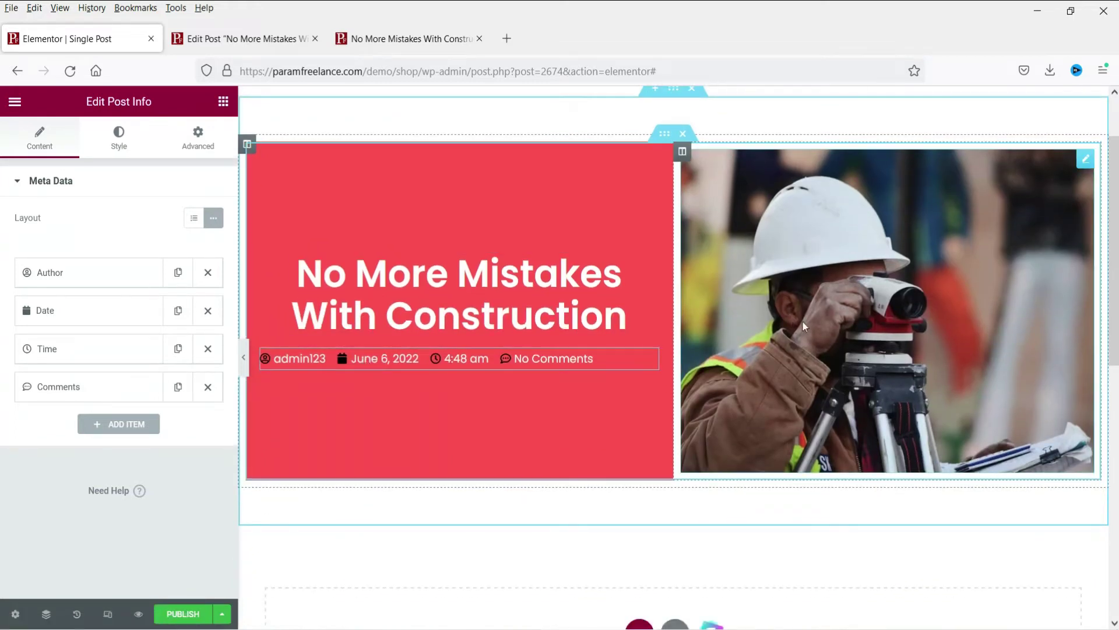
{"action": "scroll", "coordinate": [966, 313], "scroll_direction": "down", "scroll_amount": 4}
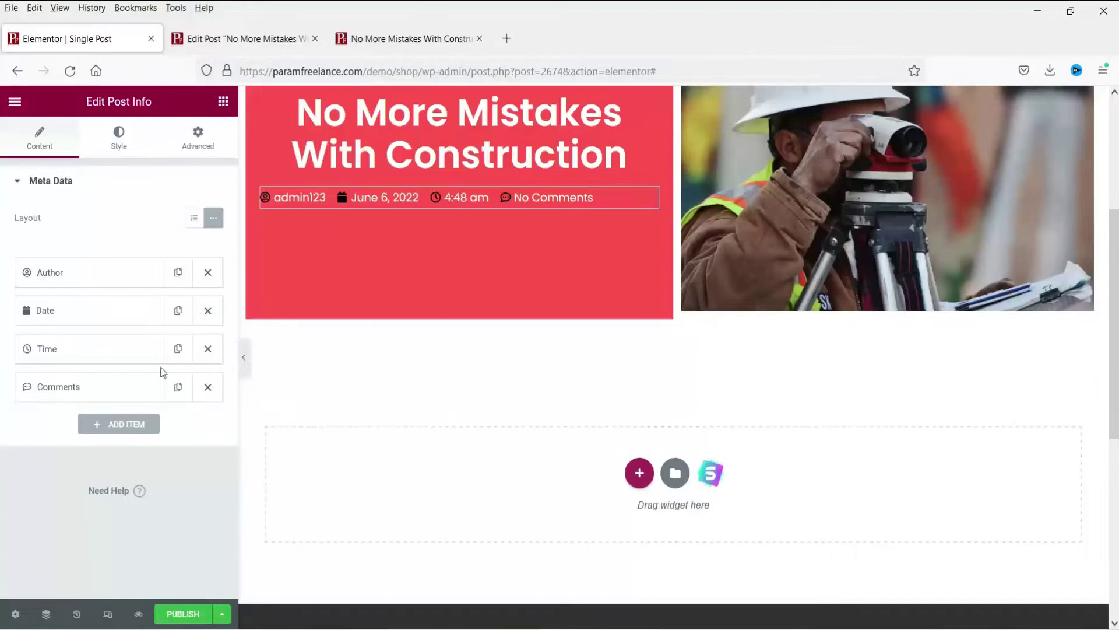
Add a new two-column section with a wider left column below the header
{"action": "left_click", "coordinate": [224, 101]}
{"action": "left_click", "coordinate": [639, 473]}
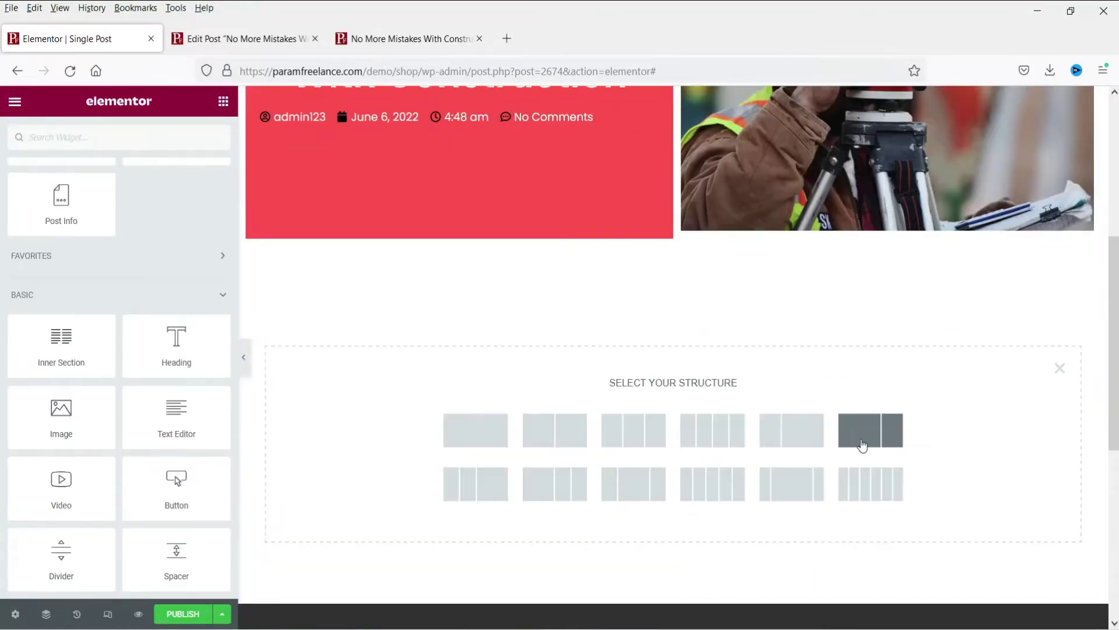
{"action": "left_click", "coordinate": [862, 442]}
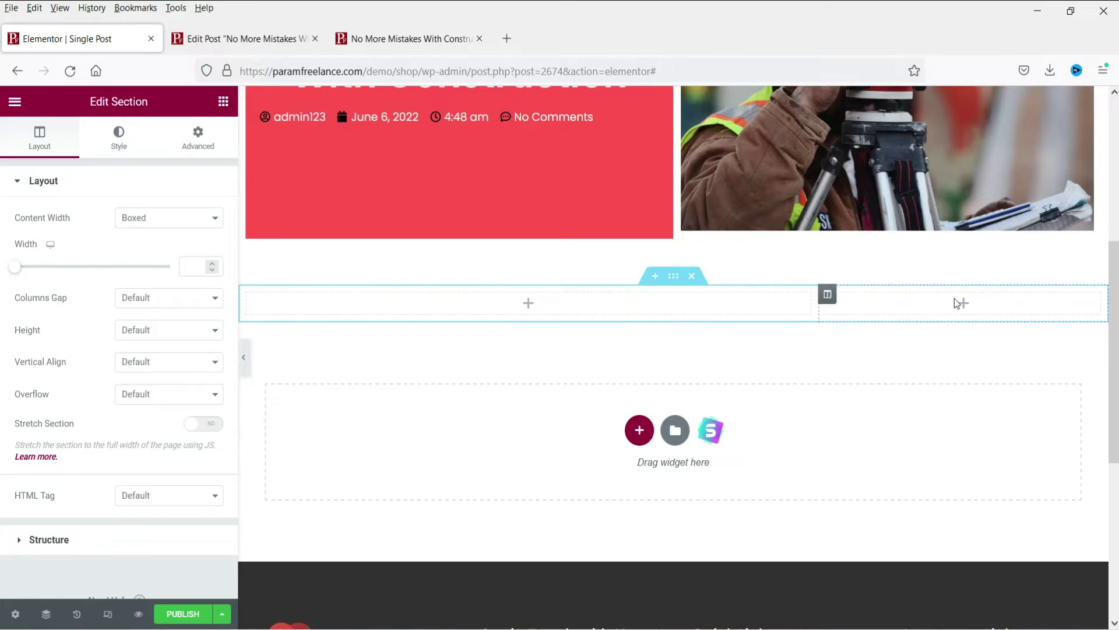
Put a WooCommerce Sidebar widget in the right column and Post Content in the left
{"action": "left_click", "coordinate": [964, 305]}
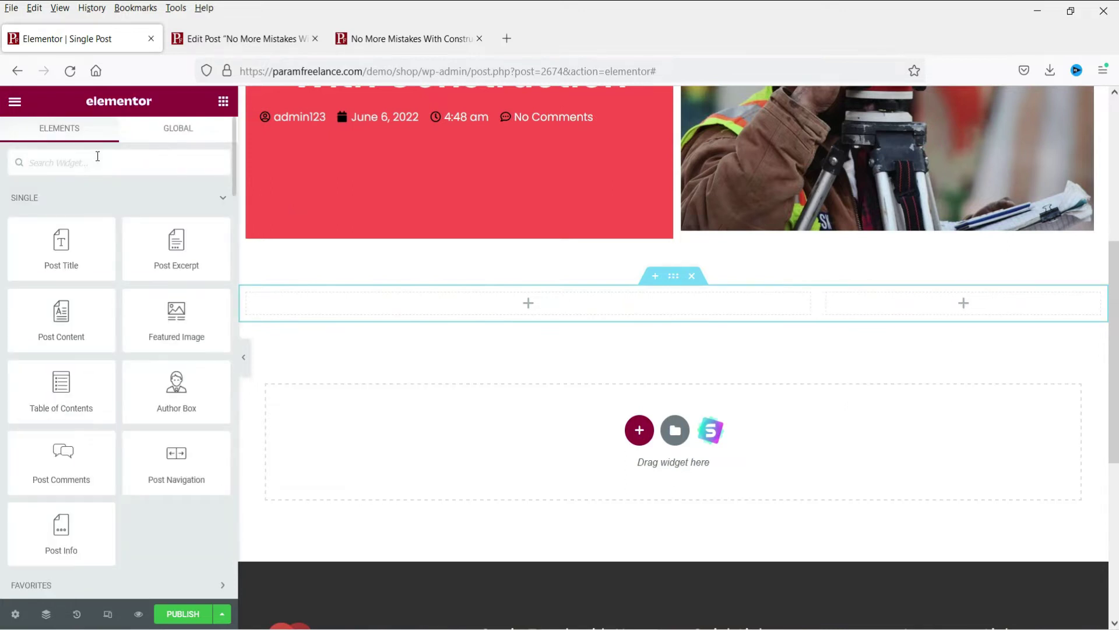
{"action": "type", "text": "side"}
{"action": "left_click_drag", "start_coordinate": [62, 215], "coordinate": [950, 310]}
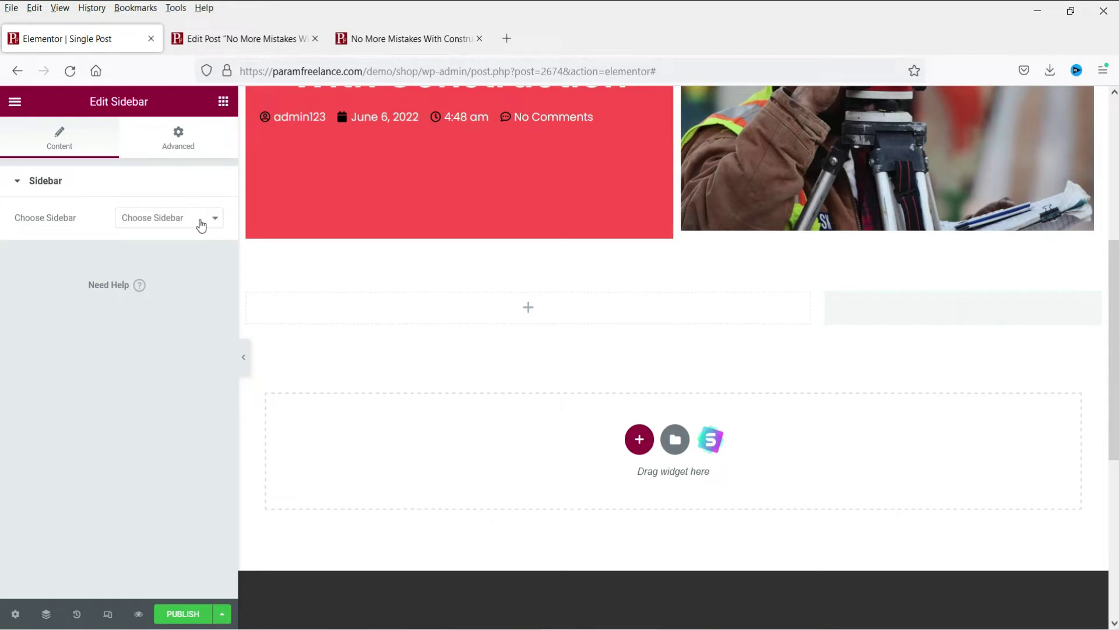
{"action": "left_click", "coordinate": [201, 225]}
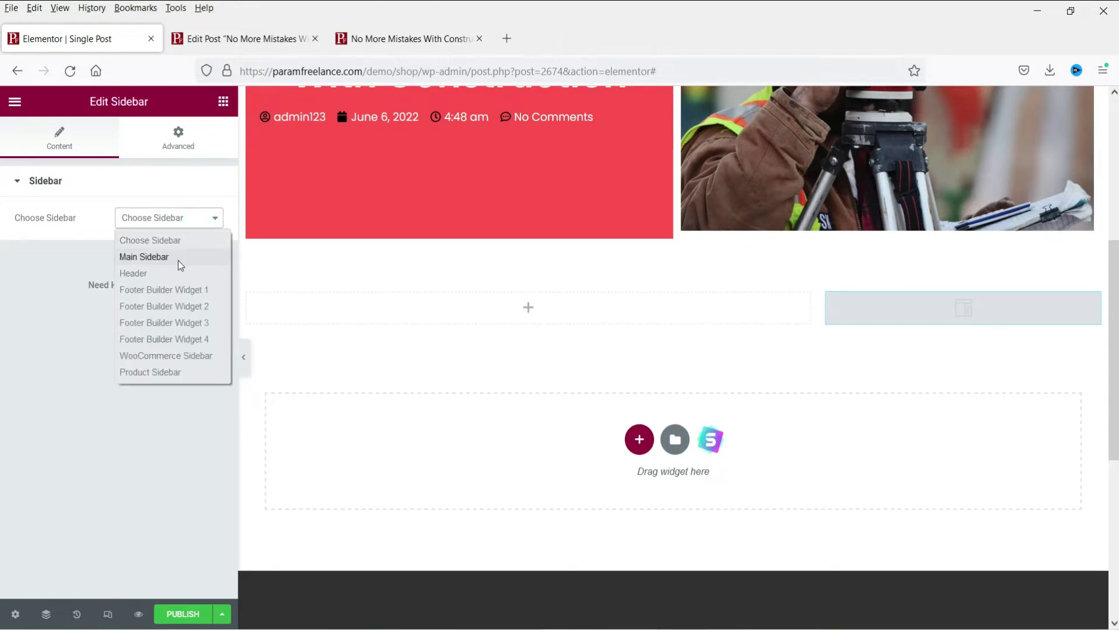
{"action": "left_click", "coordinate": [179, 365]}
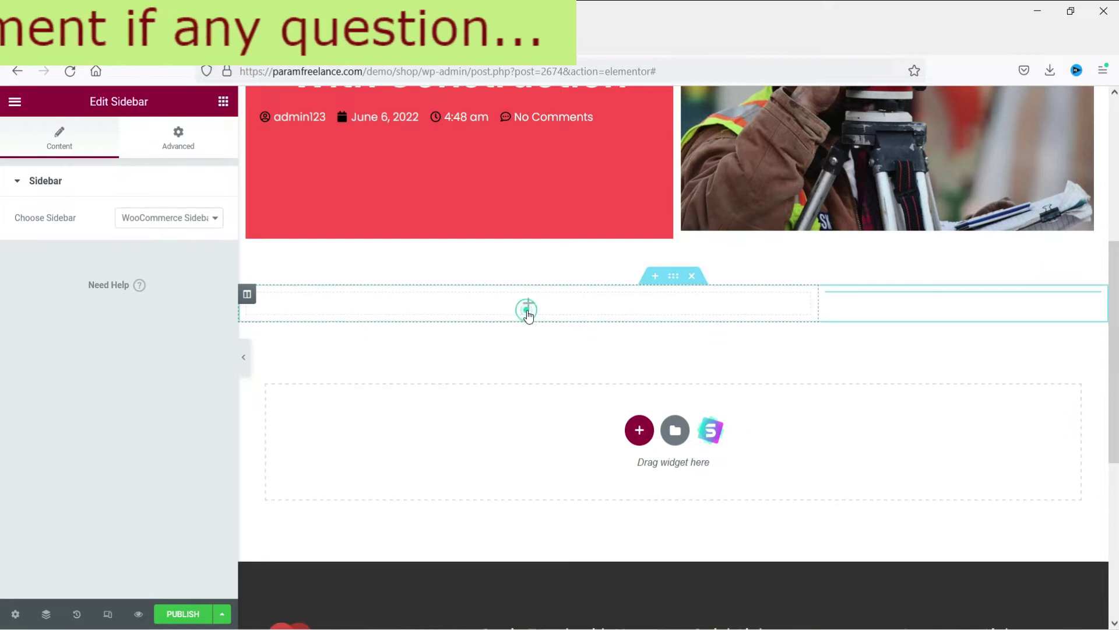
{"action": "left_click", "coordinate": [529, 308]}
{"action": "left_click_drag", "start_coordinate": [55, 325], "coordinate": [466, 309]}
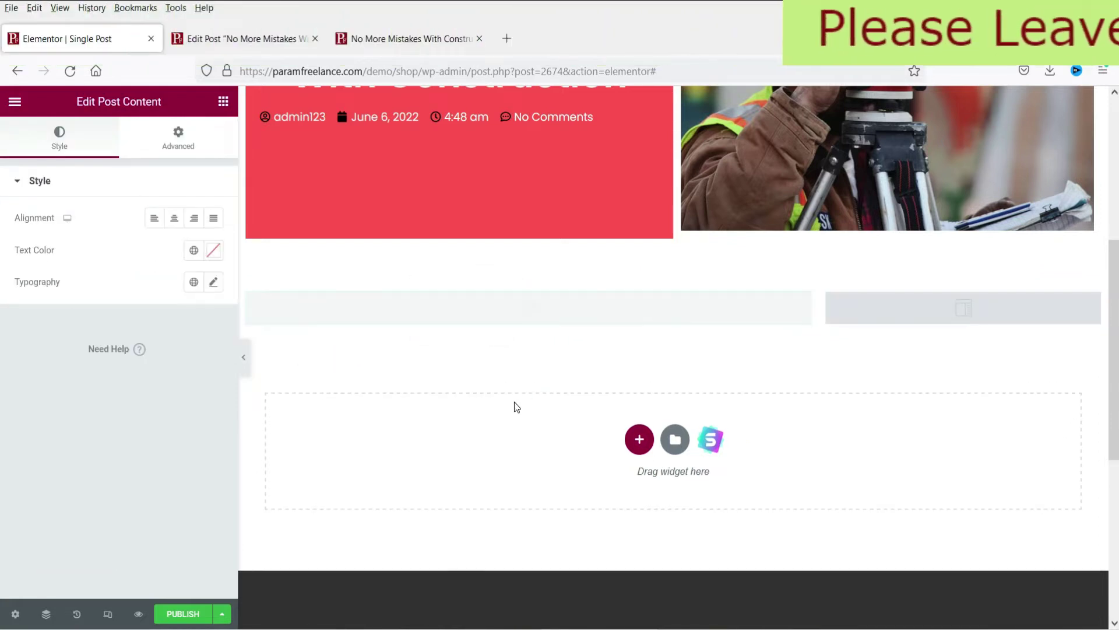
{"action": "scroll", "coordinate": [515, 406], "scroll_direction": "down", "scroll_amount": 15}
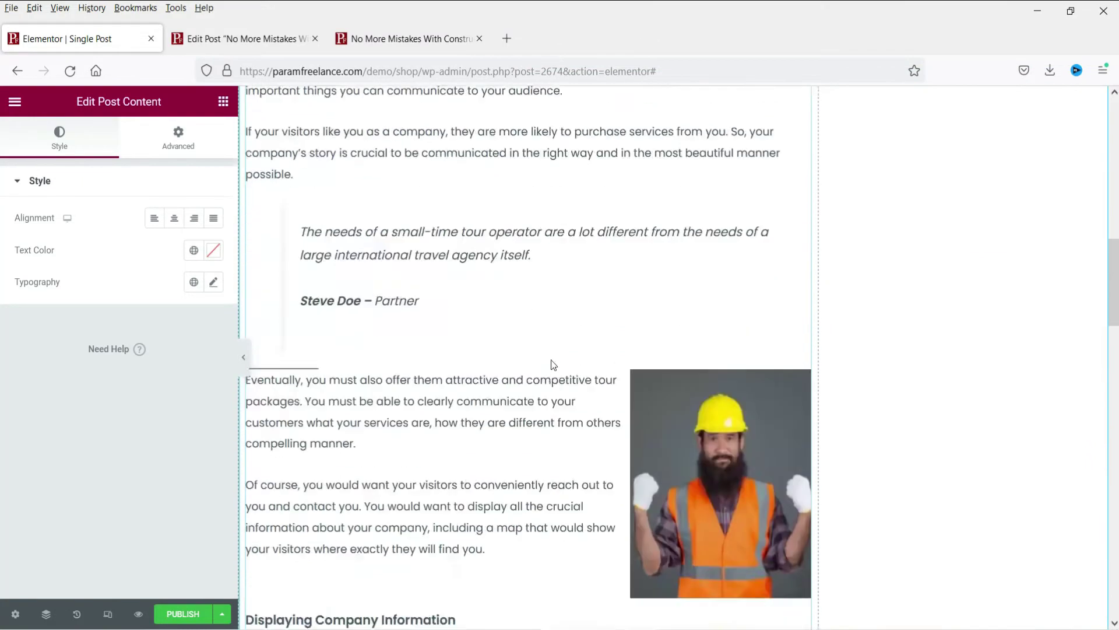
{"action": "scroll", "coordinate": [1021, 372], "scroll_direction": "up", "scroll_amount": 15}
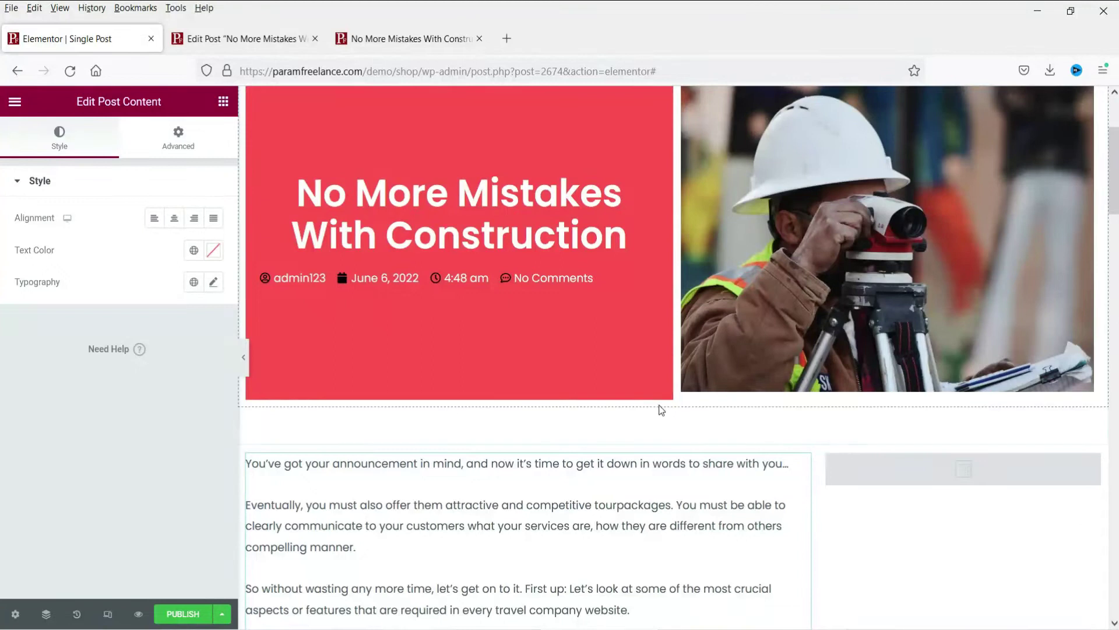
{"action": "scroll", "coordinate": [655, 399], "scroll_direction": "down", "scroll_amount": 15}
{"action": "scroll", "coordinate": [644, 382], "scroll_direction": "down", "scroll_amount": 12}
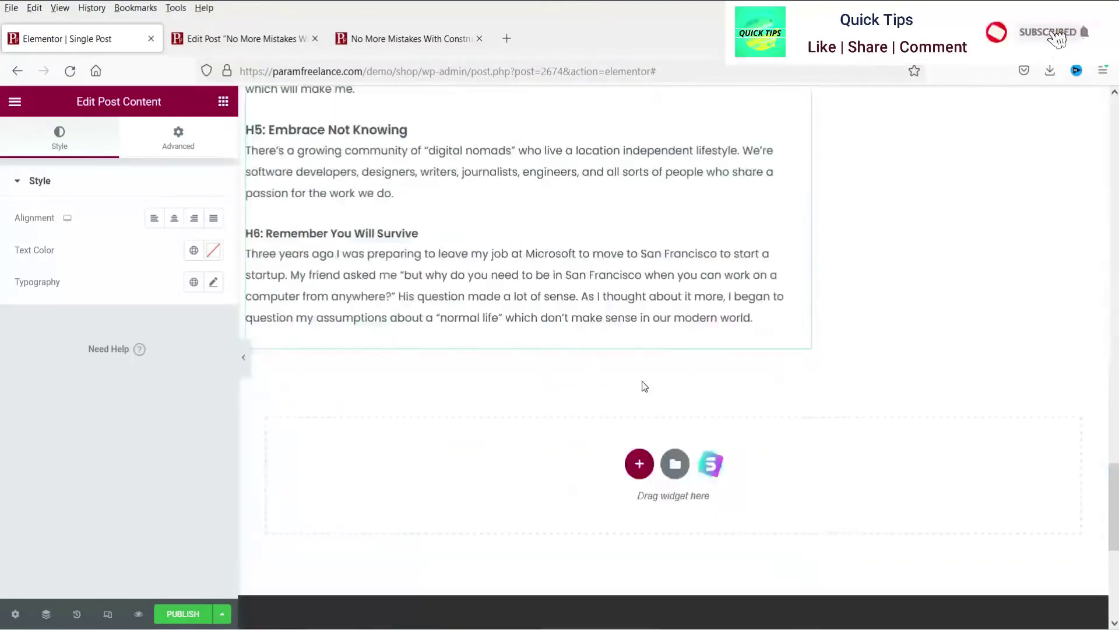
Add a one-column section below the content and place a Post Navigation widget in it
{"action": "left_click", "coordinate": [633, 466]}
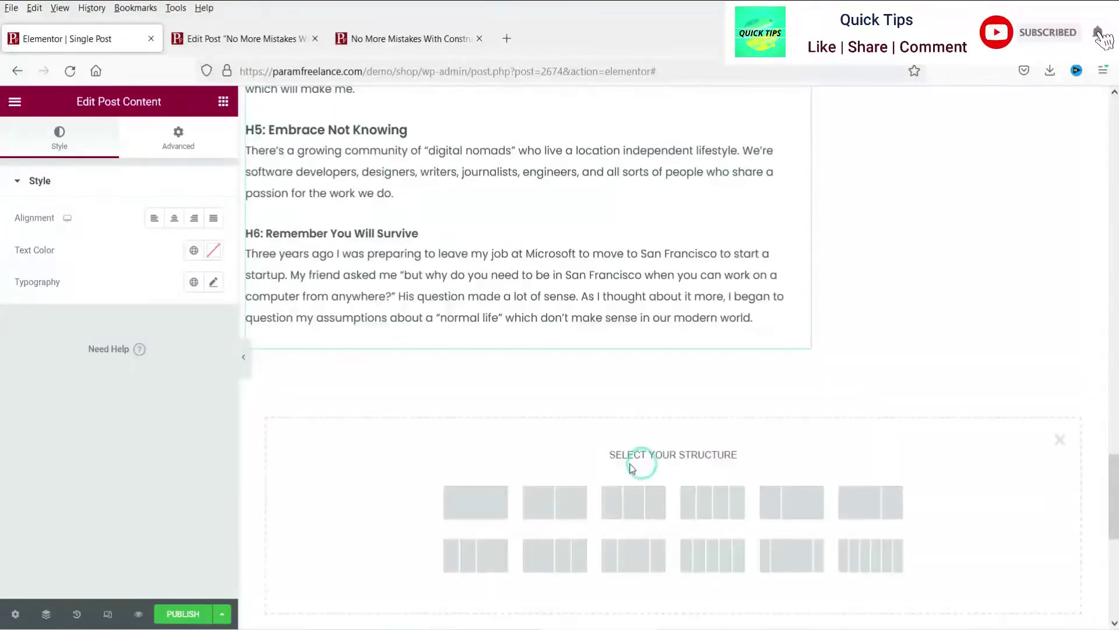
{"action": "left_click", "coordinate": [469, 513]}
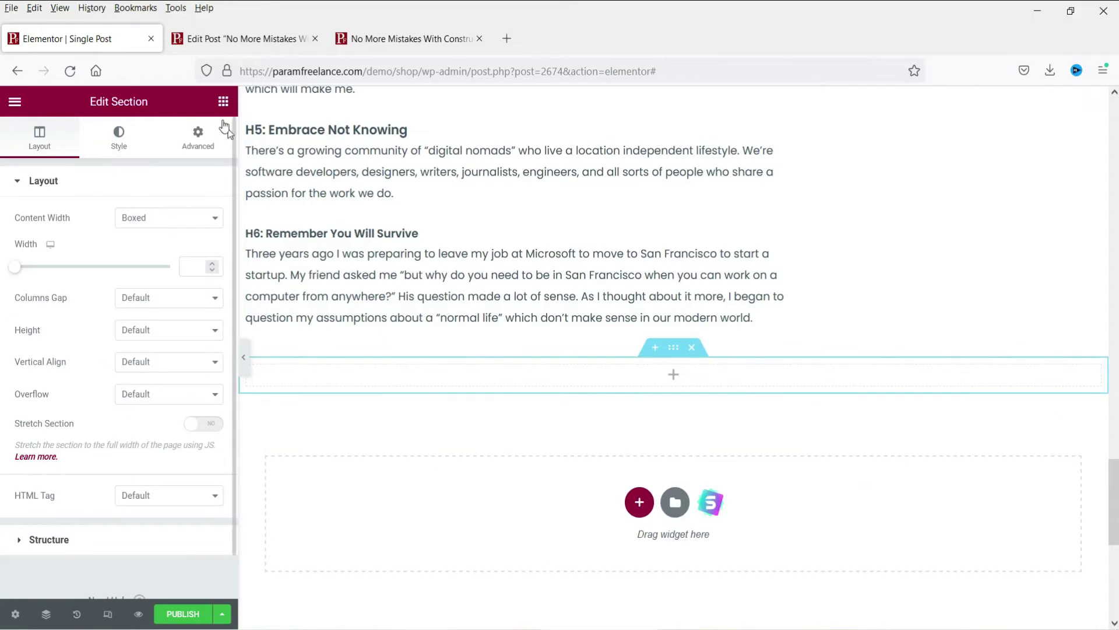
{"action": "left_click", "coordinate": [222, 101]}
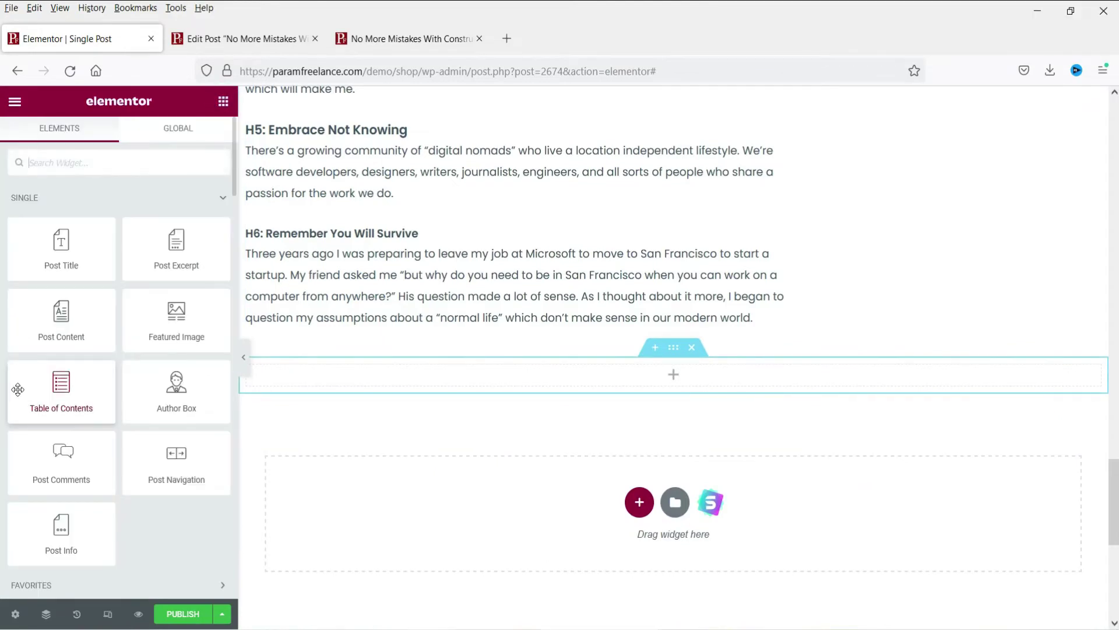
{"action": "scroll", "coordinate": [97, 370], "scroll_direction": "down", "scroll_amount": 3}
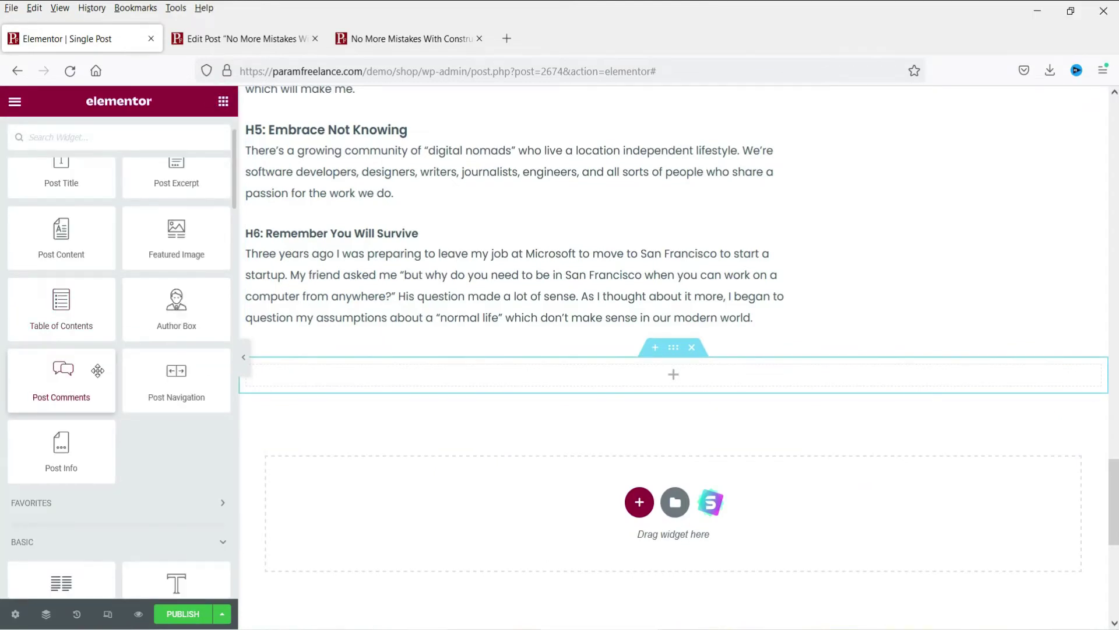
{"action": "left_click_drag", "start_coordinate": [153, 380], "coordinate": [462, 379]}
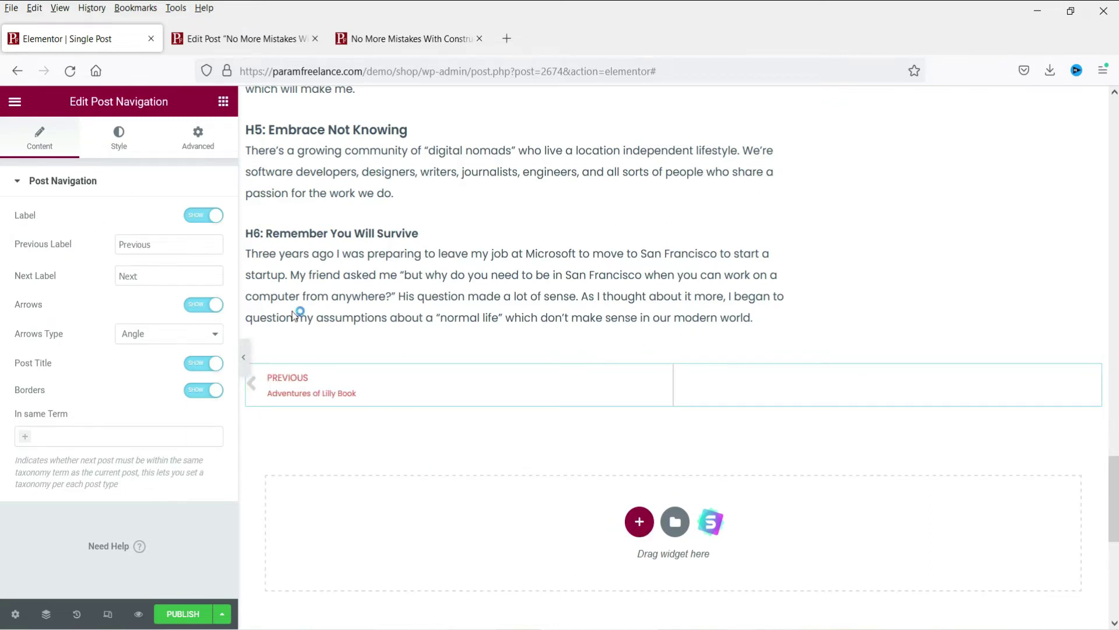
Set the post navigation title typography size to 20
{"action": "left_click", "coordinate": [120, 143]}
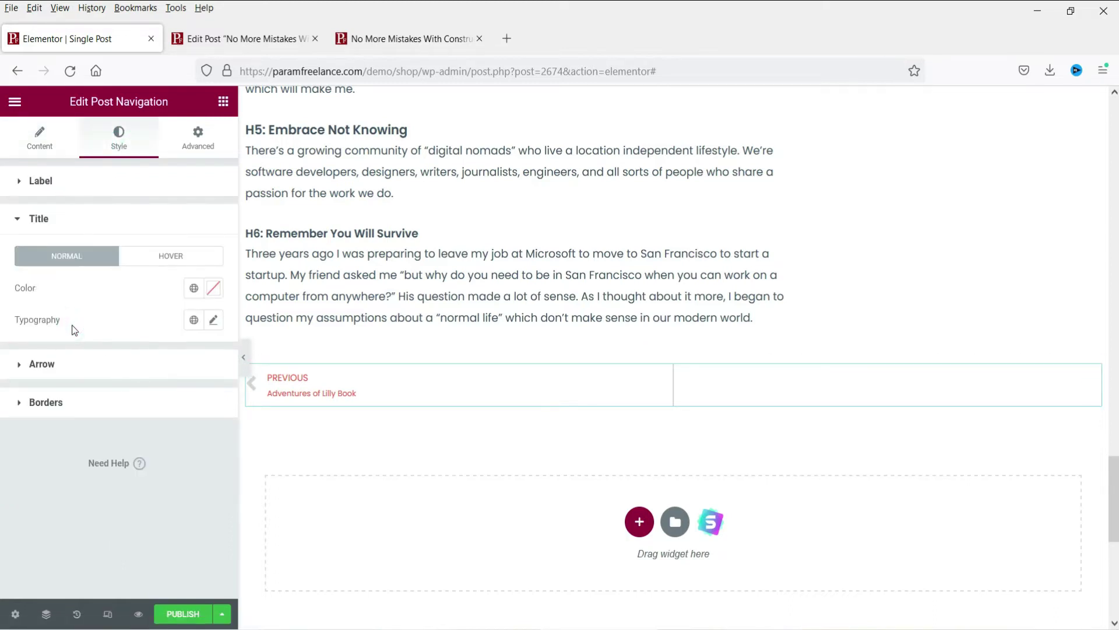
{"action": "left_click", "coordinate": [213, 321]}
{"action": "left_click", "coordinate": [184, 438]}
{"action": "type", "text": "25"}
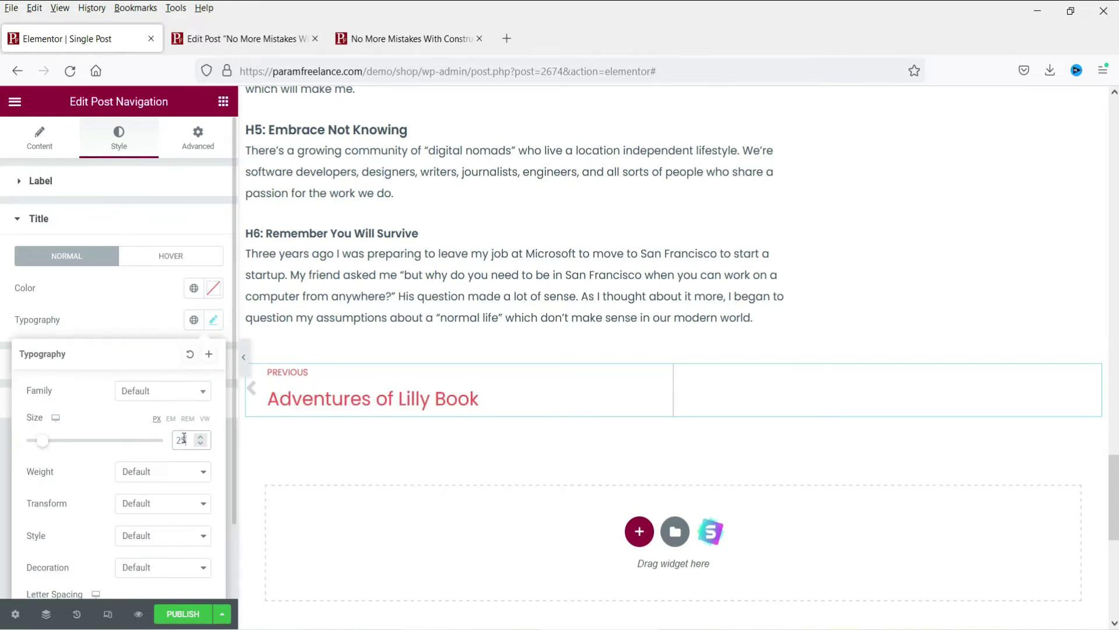
{"action": "left_click_drag", "start_coordinate": [182, 439], "coordinate": [192, 436]}
{"action": "type", "text": "0"}
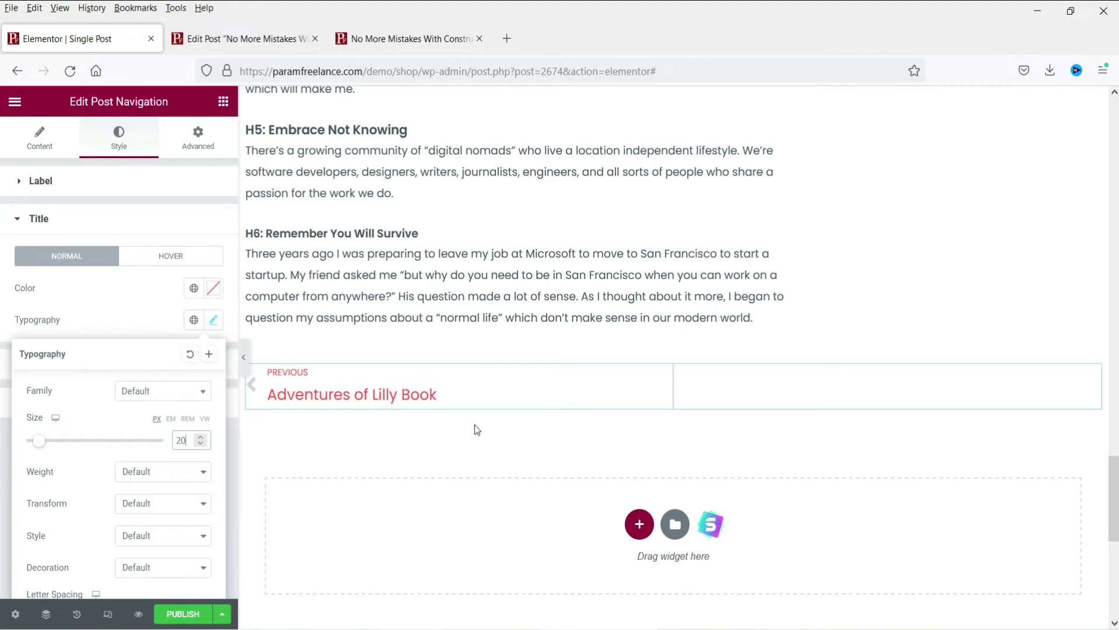
Add a one-column section below the navigation and drop a Post Comments widget into it
{"action": "left_click", "coordinate": [639, 523]}
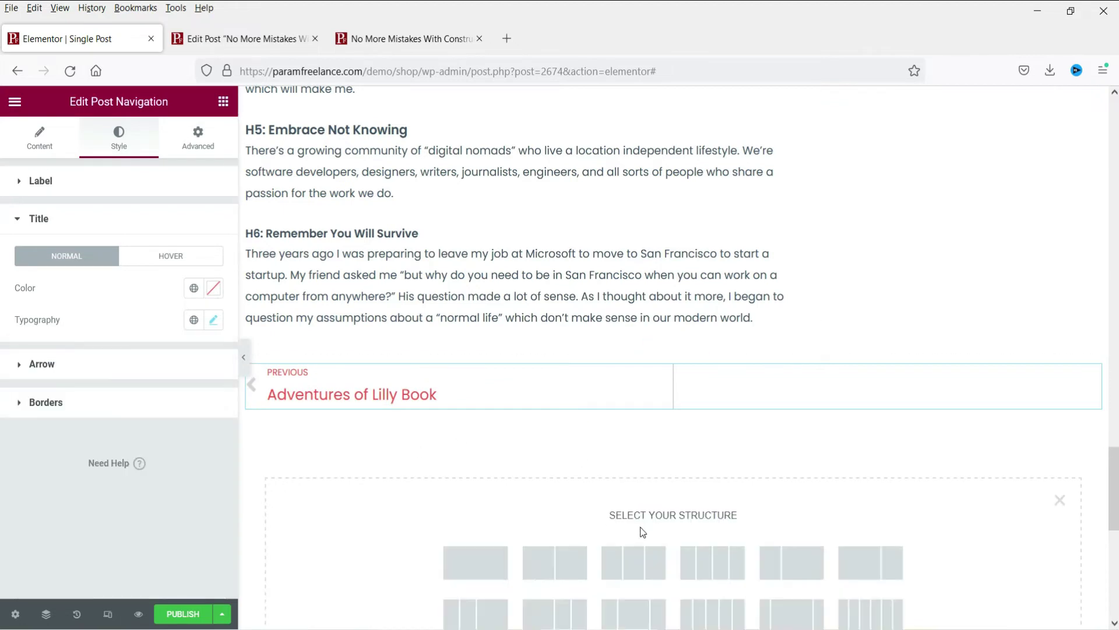
{"action": "left_click", "coordinate": [489, 579]}
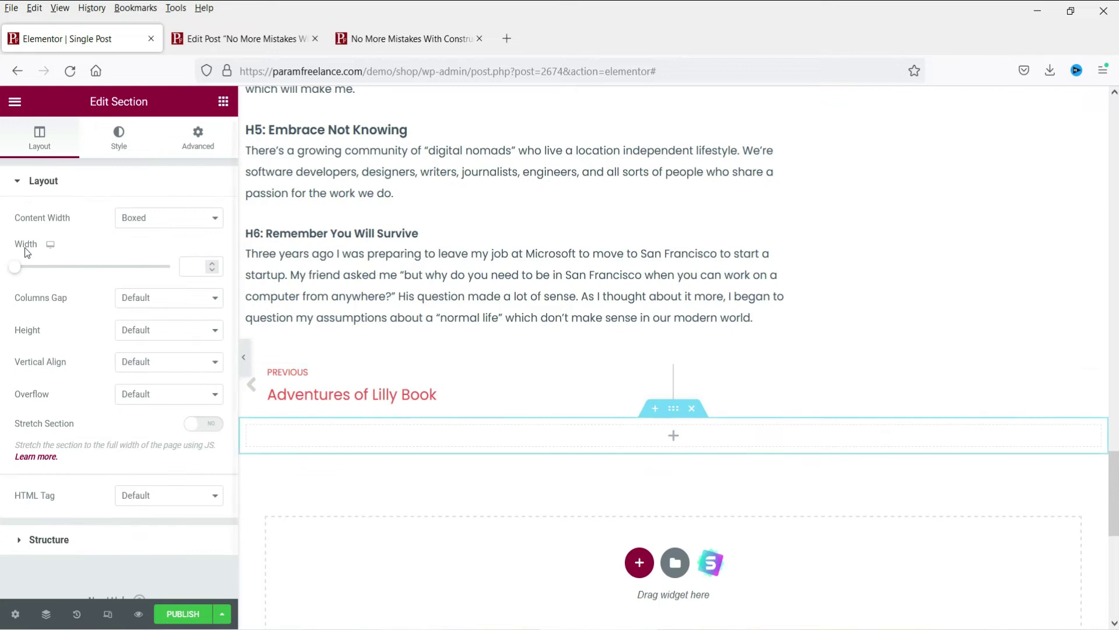
{"action": "left_click", "coordinate": [224, 103]}
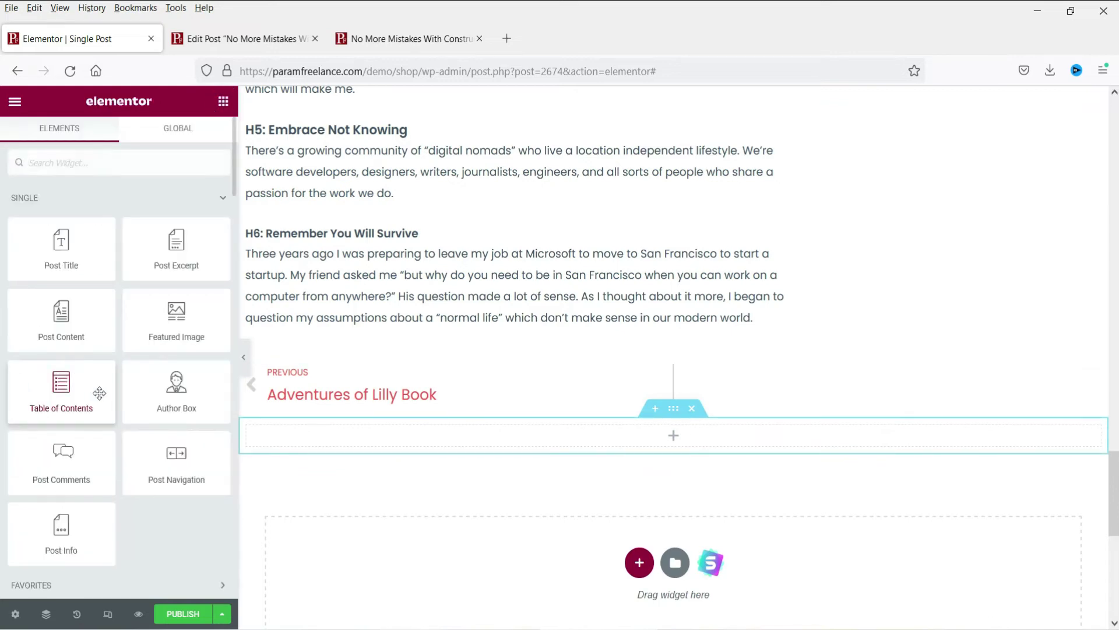
{"action": "left_click_drag", "start_coordinate": [65, 458], "coordinate": [646, 445]}
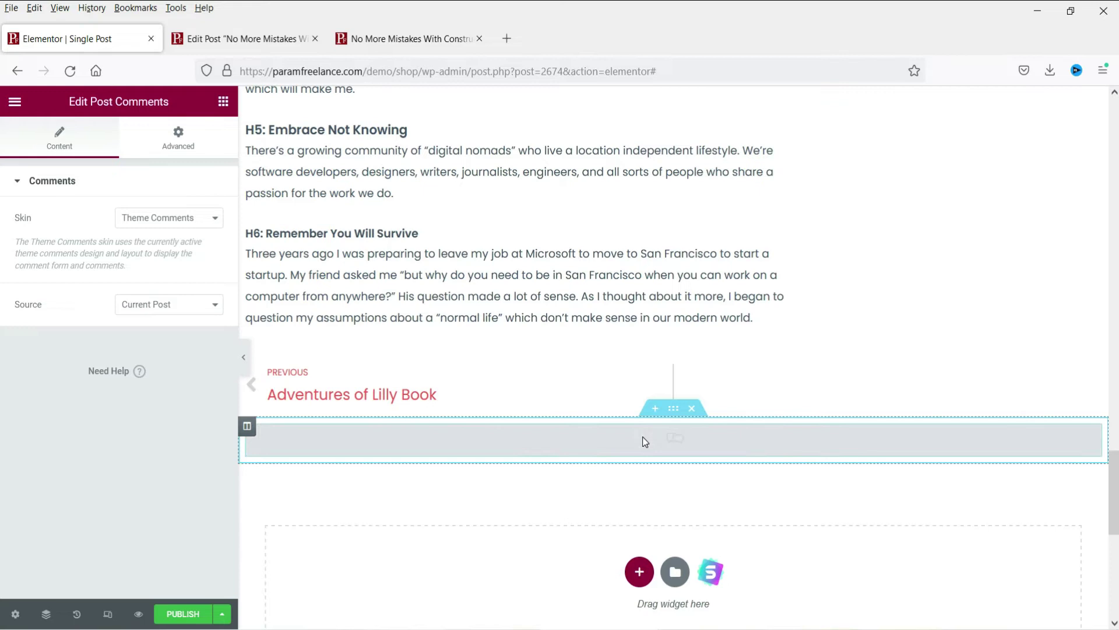
Publish the template with an Include condition for all Posts, then save and close
{"action": "left_click", "coordinate": [183, 614]}
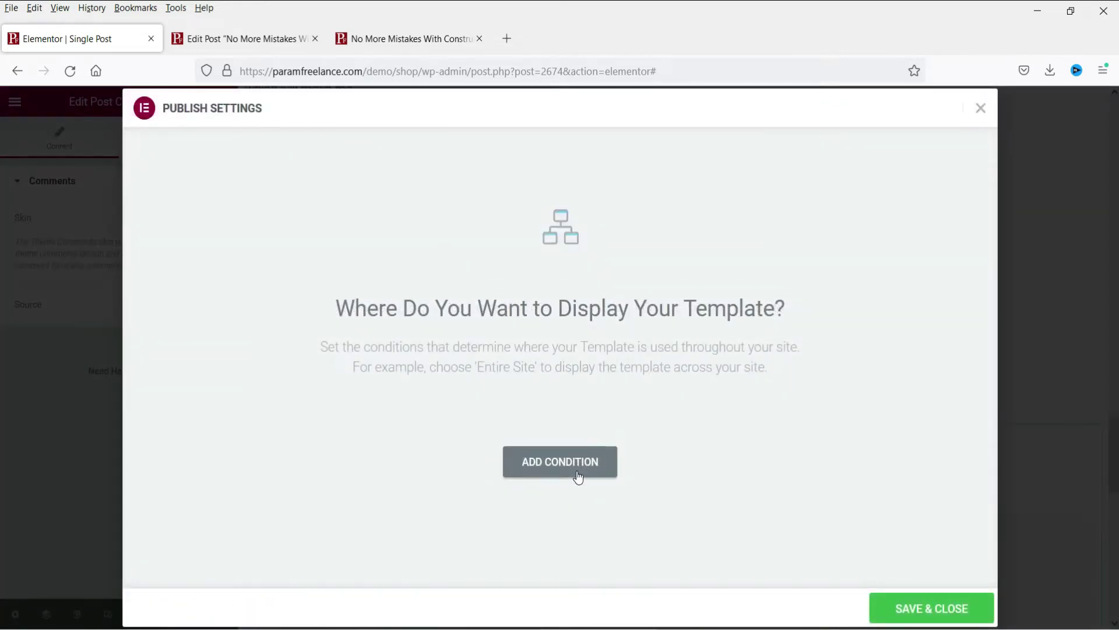
{"action": "left_click", "coordinate": [576, 472]}
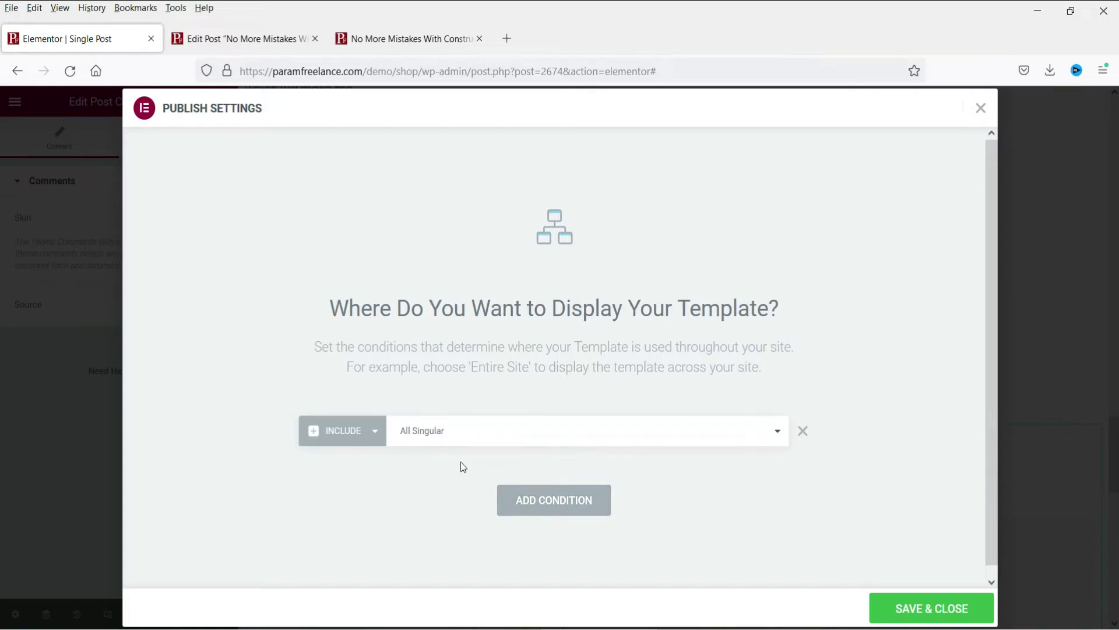
{"action": "left_click", "coordinate": [466, 437]}
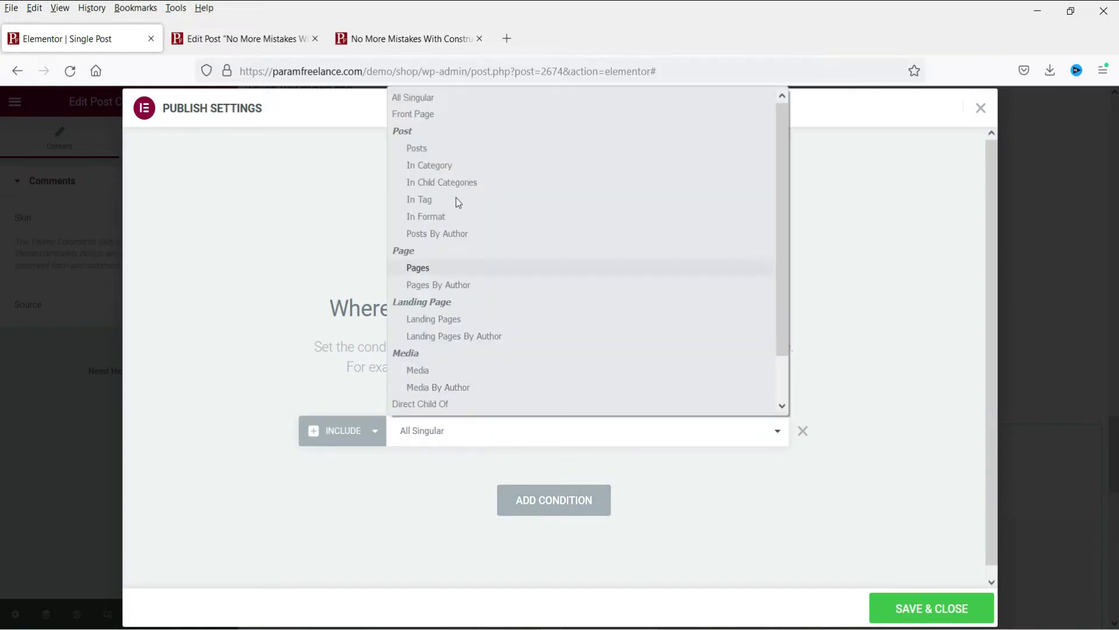
{"action": "left_click", "coordinate": [468, 152]}
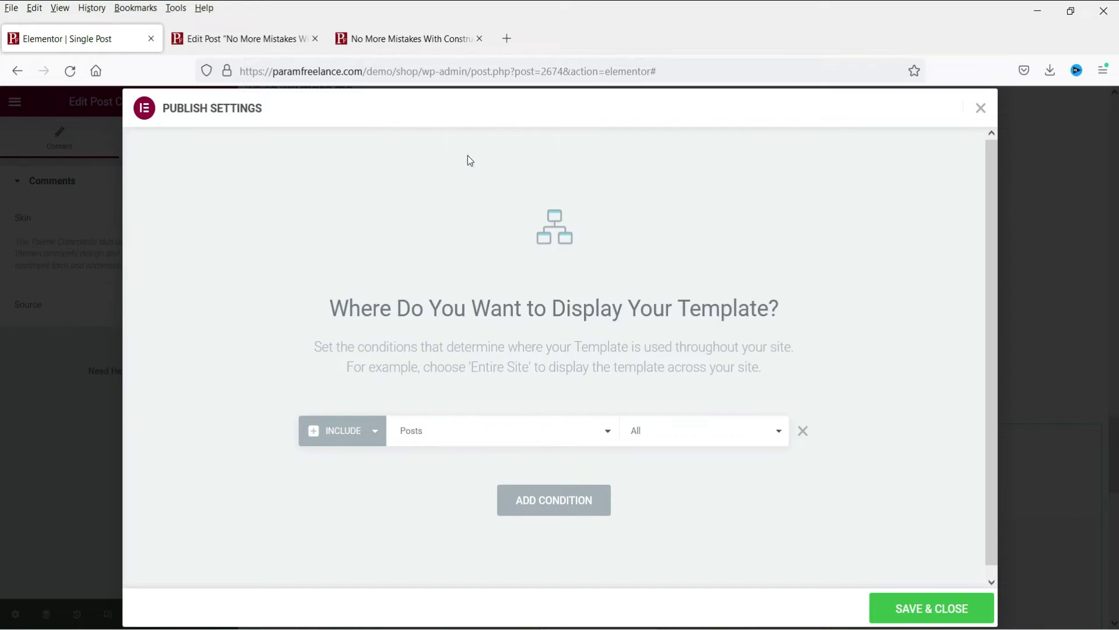
{"action": "left_click", "coordinate": [945, 609]}
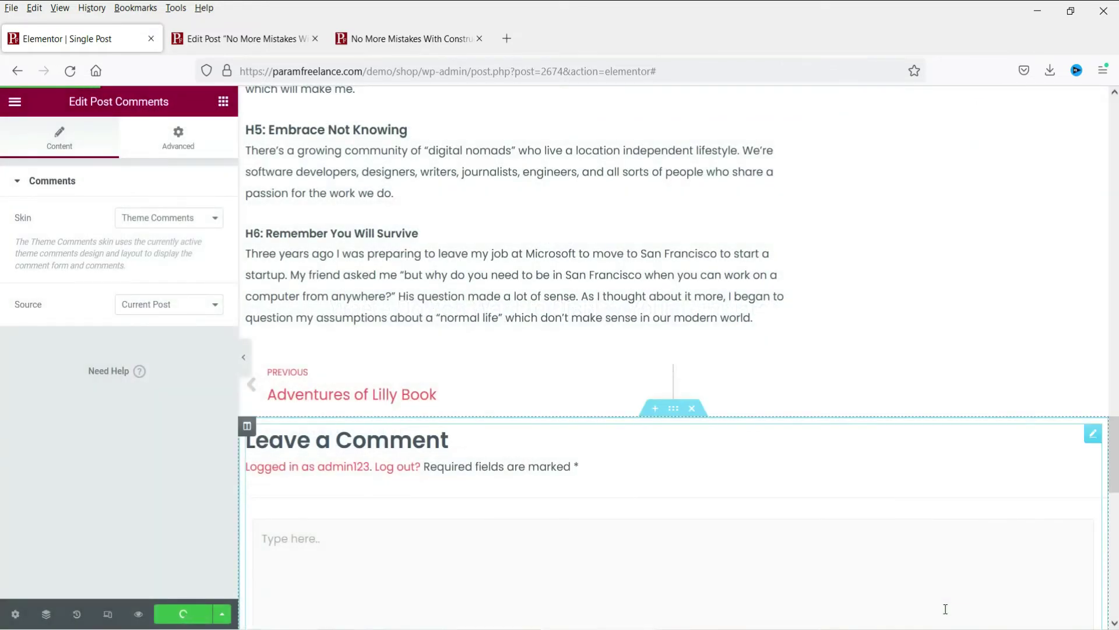
Reload the live post and scroll through it to see the applied template
{"action": "left_click", "coordinate": [386, 41]}
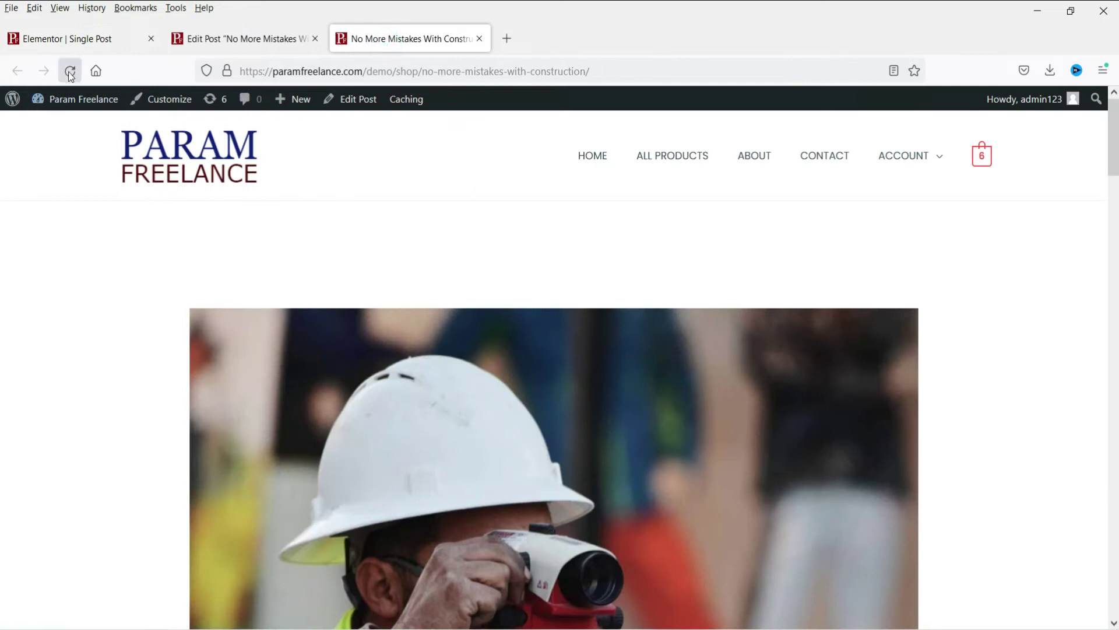
{"action": "left_click", "coordinate": [70, 72]}
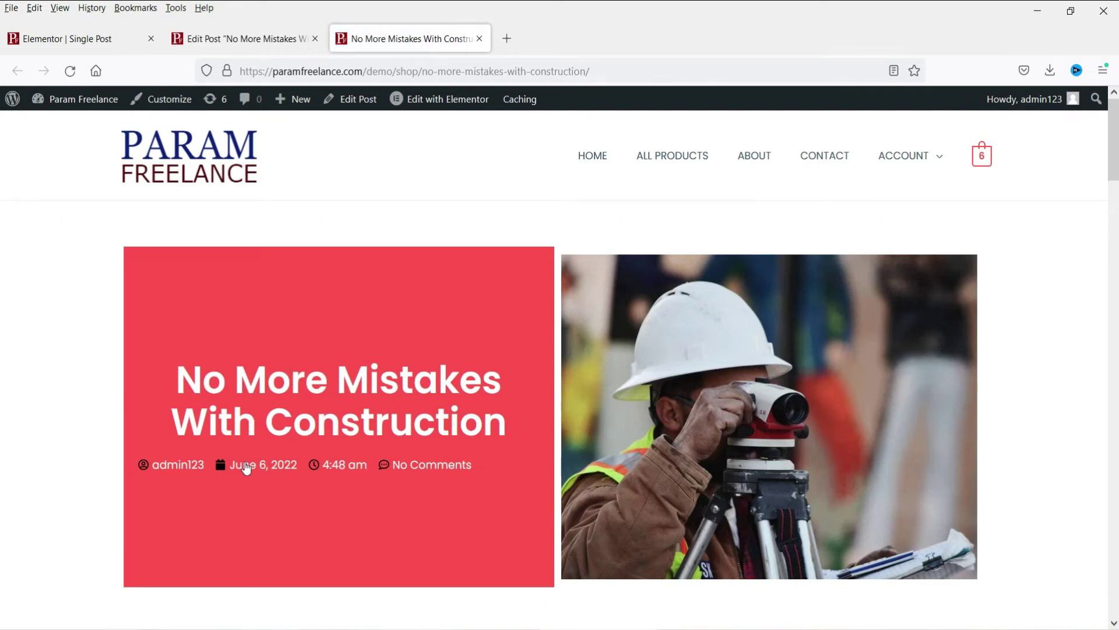
{"action": "scroll", "coordinate": [768, 381], "scroll_direction": "down", "scroll_amount": 20}
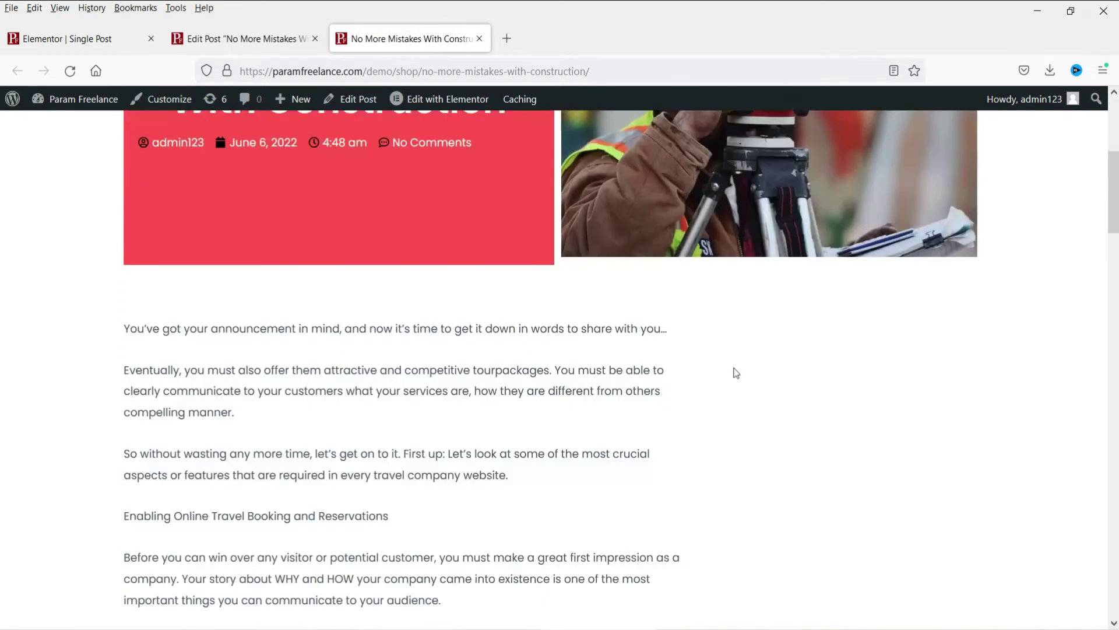
{"action": "scroll", "coordinate": [371, 310], "scroll_direction": "down", "scroll_amount": 15}
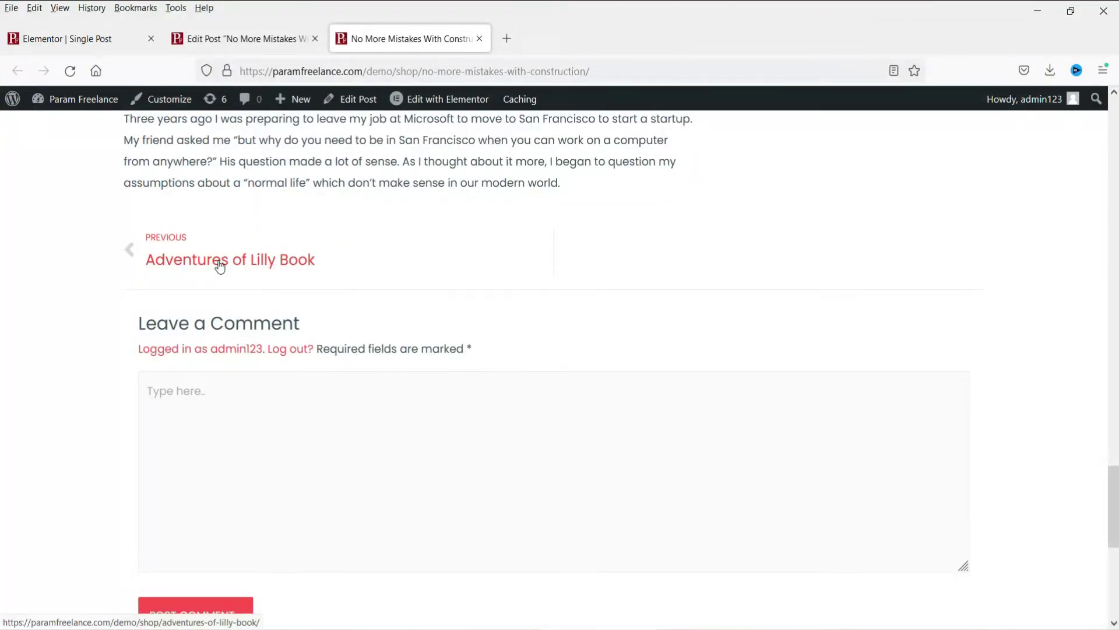
{"action": "scroll", "coordinate": [408, 323], "scroll_direction": "down", "scroll_amount": 4}
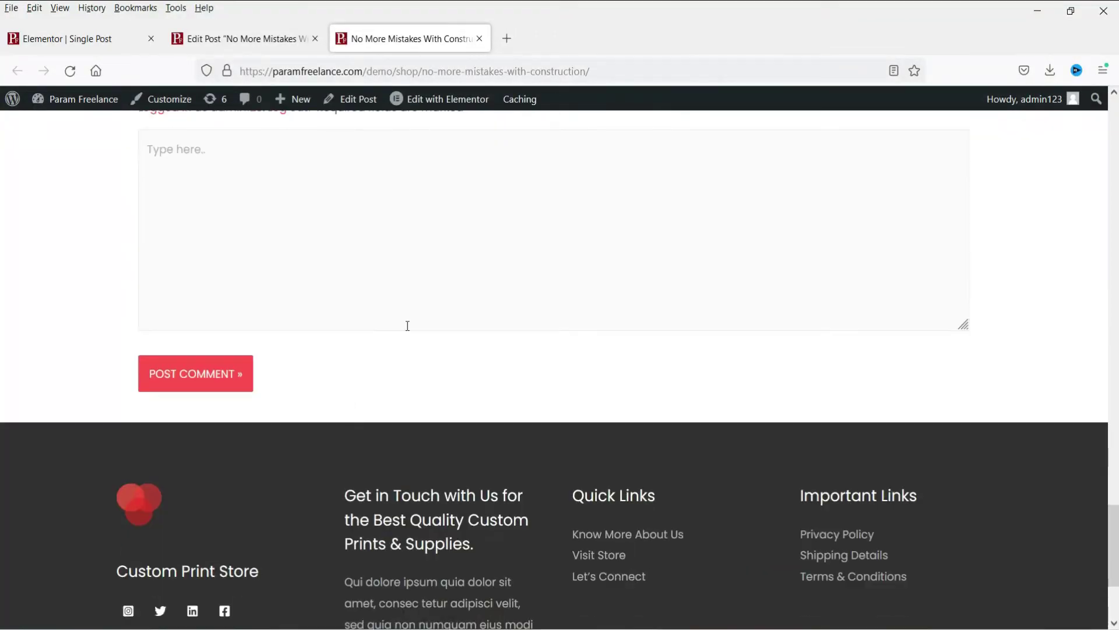
{"action": "scroll", "coordinate": [246, 312], "scroll_direction": "up", "scroll_amount": 3}
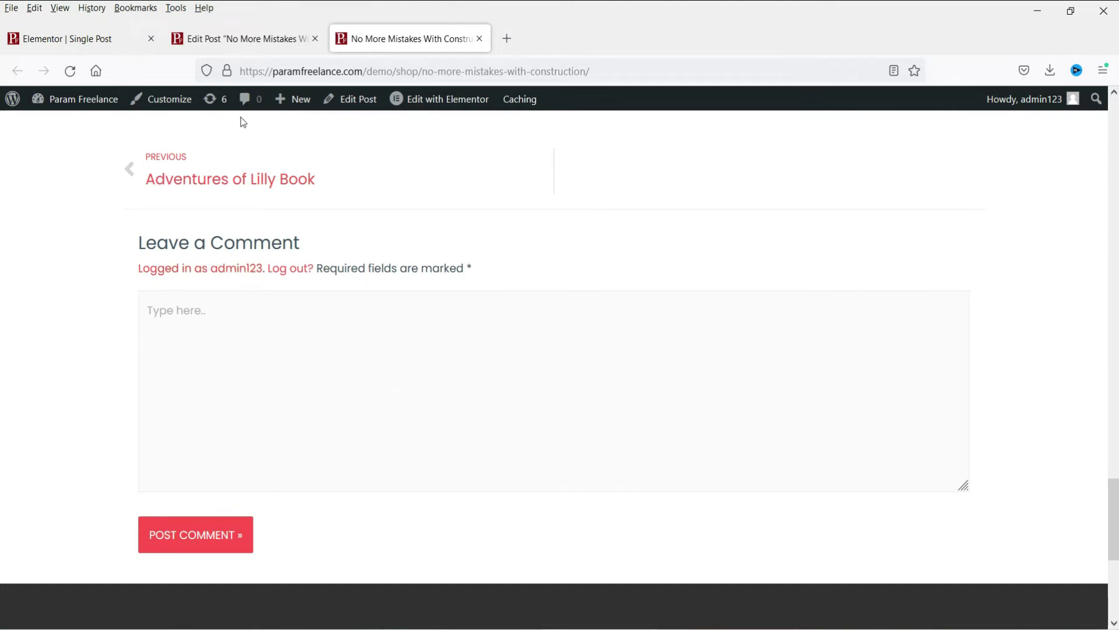
Back in the Single Post template editor, select the Sidebar widget
{"action": "left_click", "coordinate": [245, 39]}
{"action": "left_click", "coordinate": [82, 38]}
{"action": "scroll", "coordinate": [963, 361], "scroll_direction": "up", "scroll_amount": 15}
{"action": "left_click", "coordinate": [948, 313]}
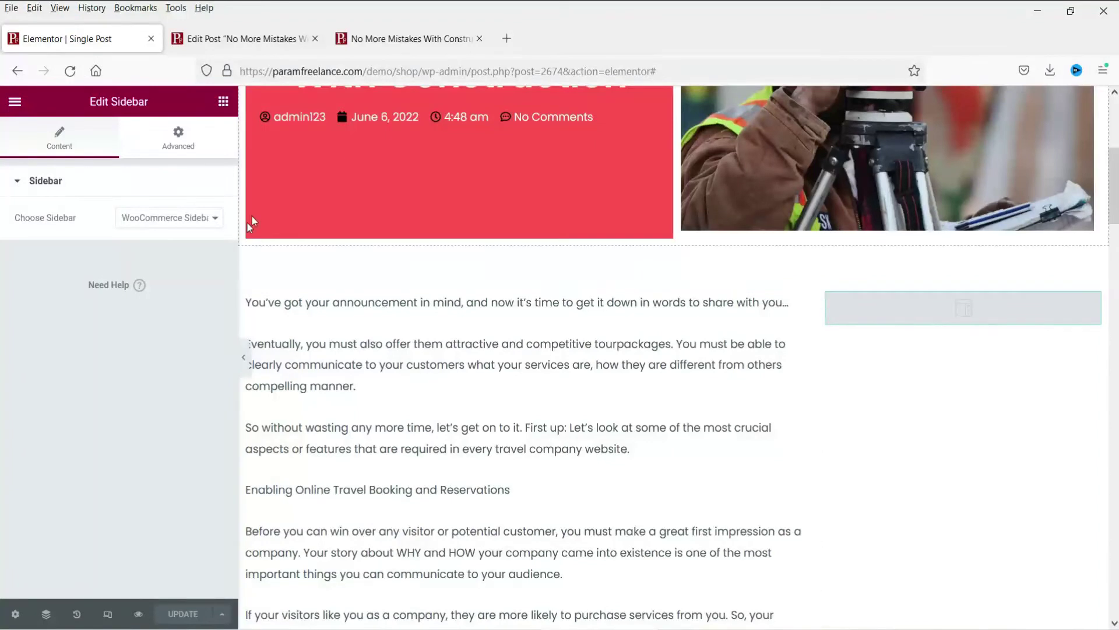
Set the Sidebar widget to Product Sidebar and check the live post, where it shows empty
{"action": "left_click", "coordinate": [144, 219]}
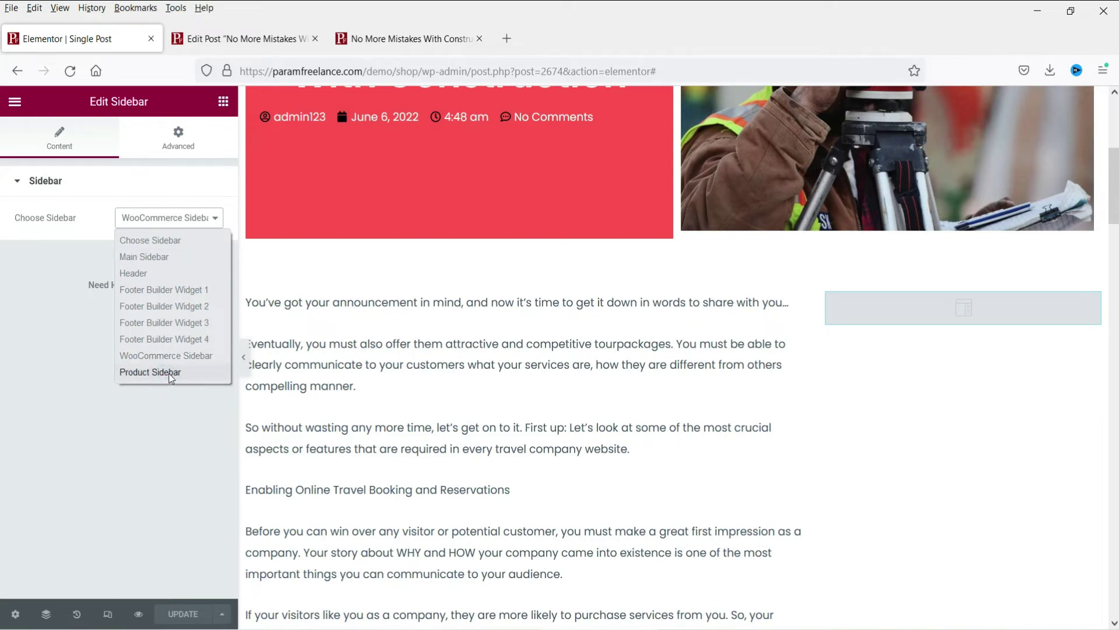
{"action": "left_click", "coordinate": [151, 372]}
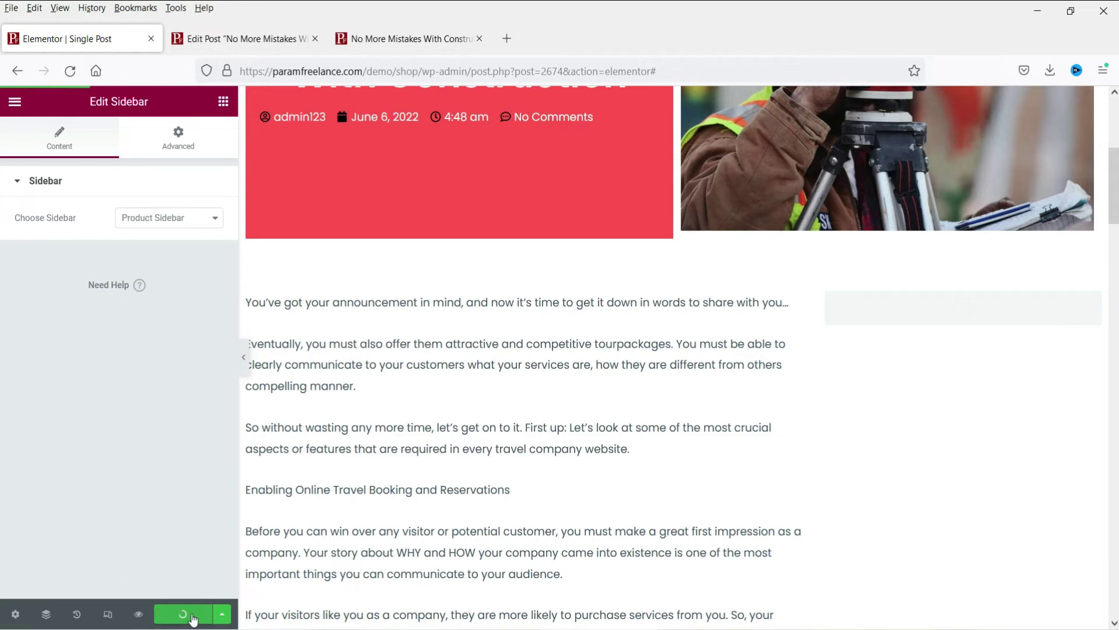
{"action": "left_click", "coordinate": [419, 41]}
{"action": "left_click", "coordinate": [70, 71]}
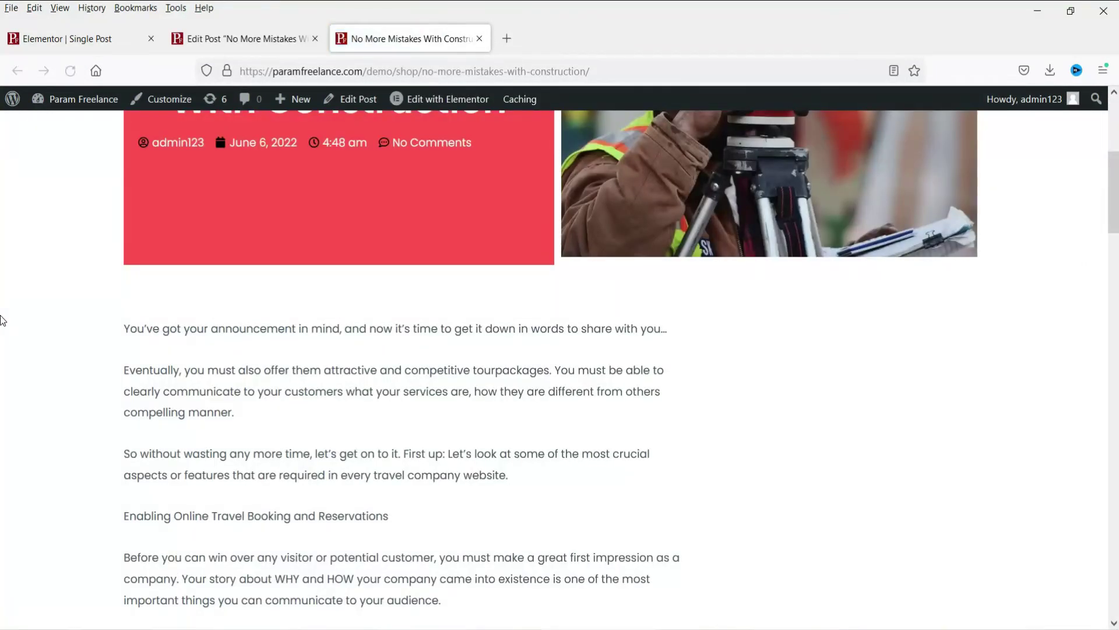
{"action": "scroll", "coordinate": [828, 390], "scroll_direction": "down", "scroll_amount": 4}
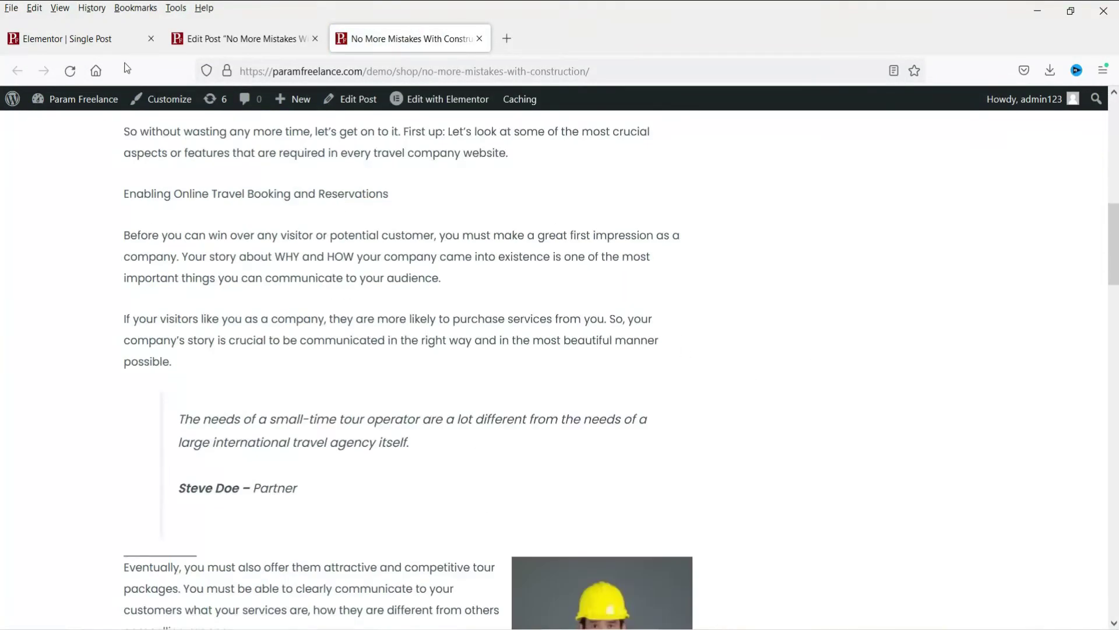
{"action": "left_click", "coordinate": [76, 42]}
Set the Sidebar widget to Main Sidebar and update the template
{"action": "left_click", "coordinate": [153, 224]}
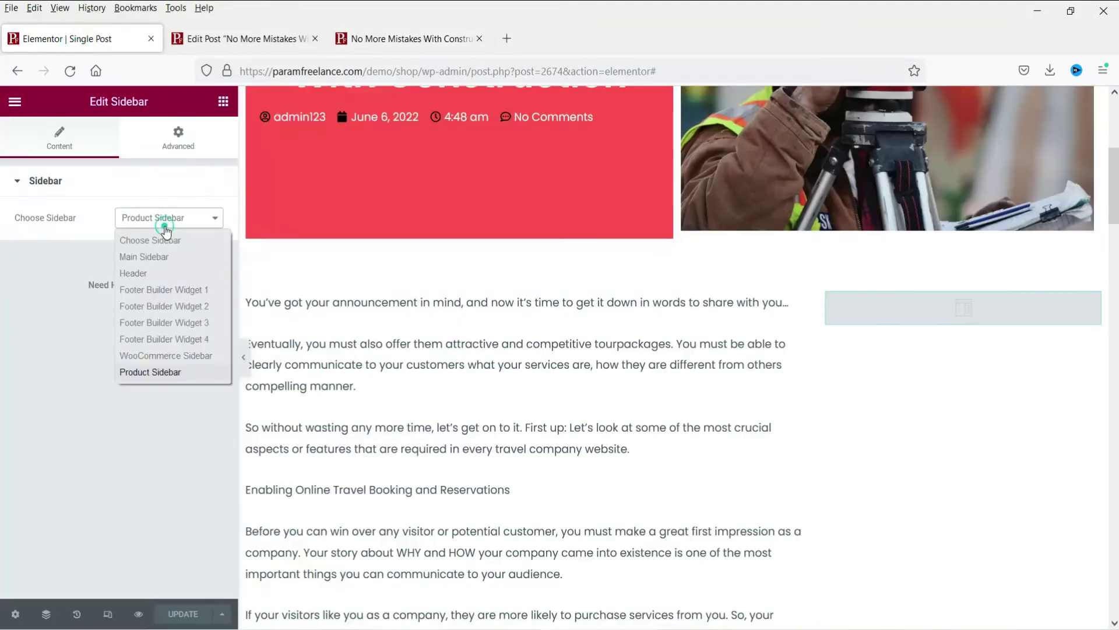
{"action": "left_click", "coordinate": [144, 257]}
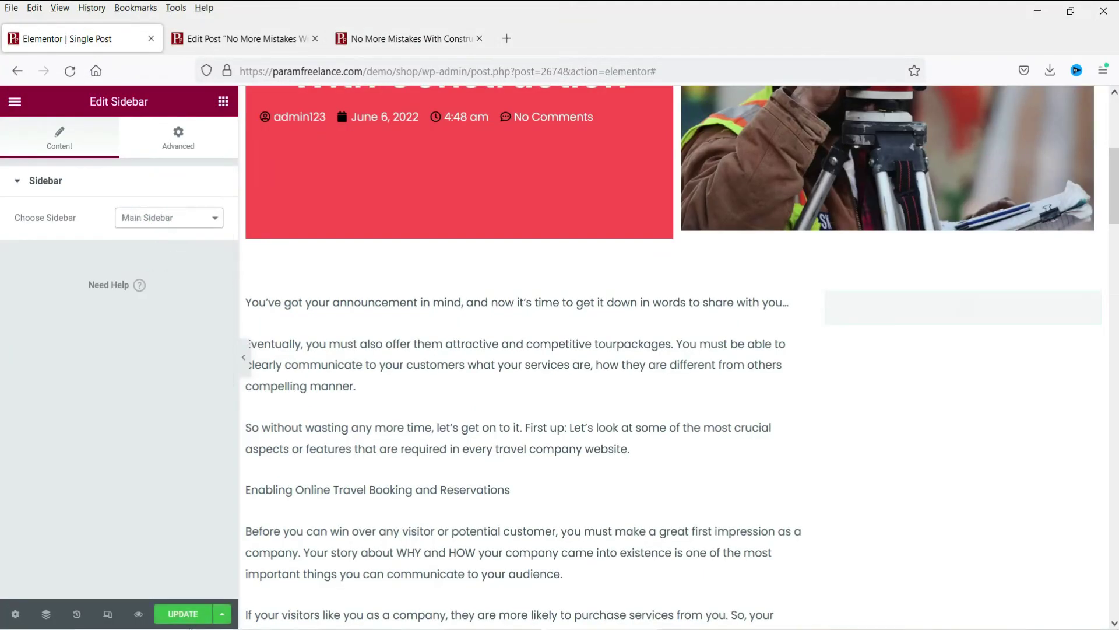
{"action": "left_click", "coordinate": [183, 615]}
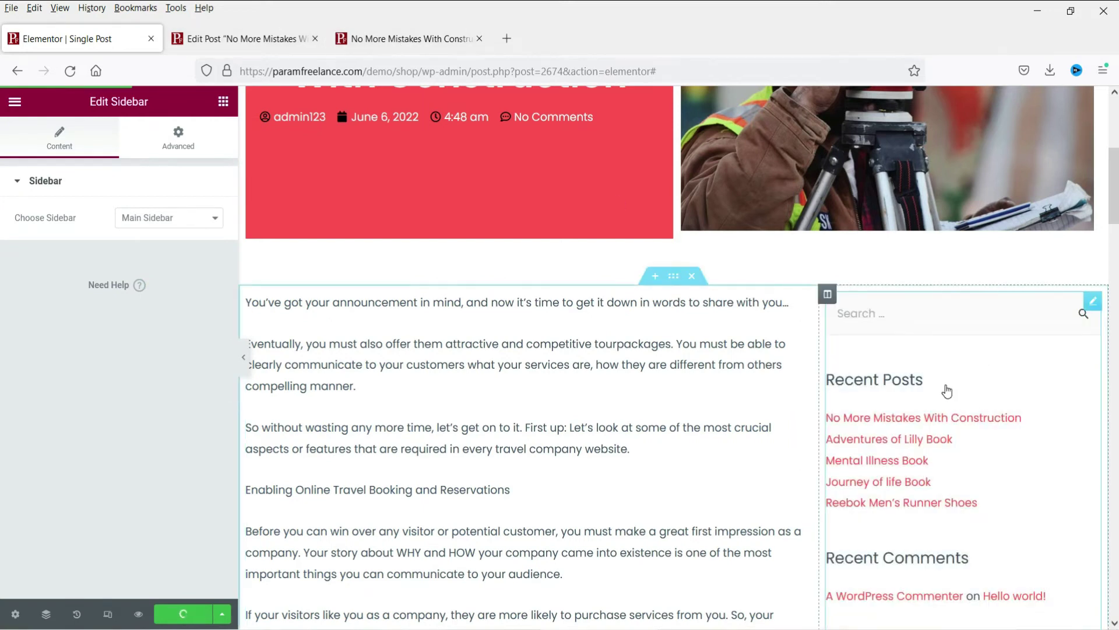
{"action": "scroll", "coordinate": [947, 391], "scroll_direction": "down", "scroll_amount": 5}
Reload the live post to confirm the sidebar lists search, recent posts, archives and categories
{"action": "left_click", "coordinate": [408, 39]}
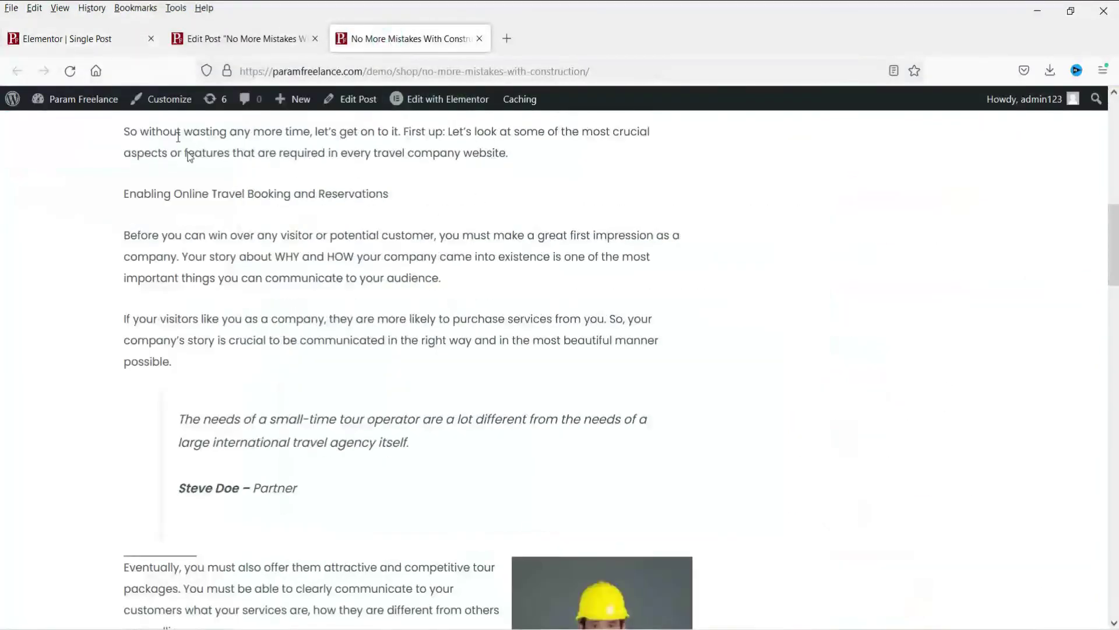
{"action": "left_click", "coordinate": [70, 70]}
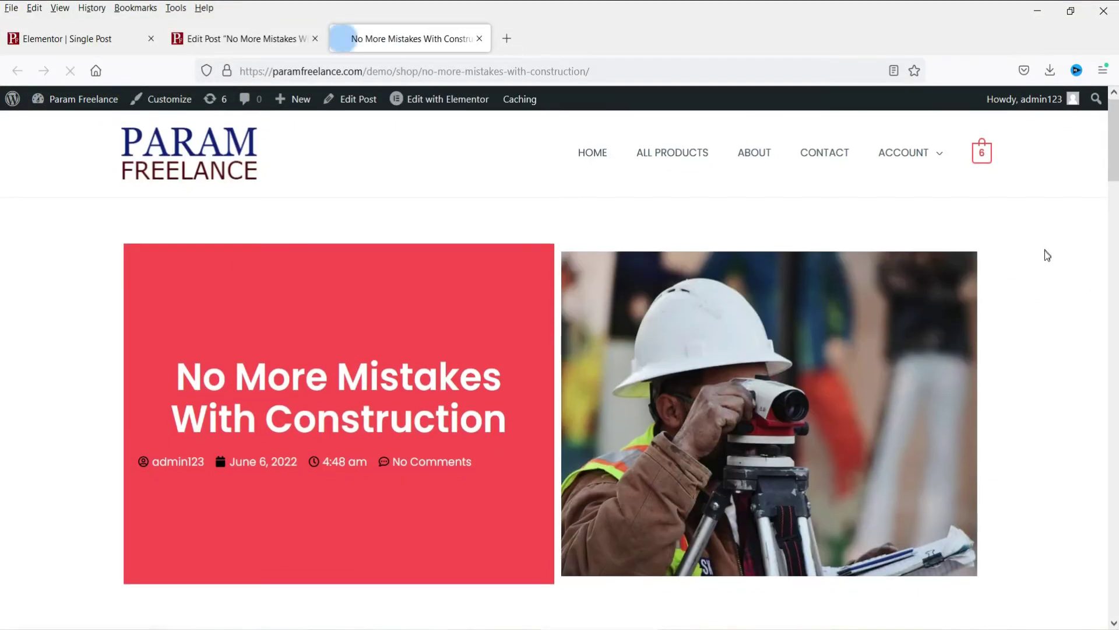
{"action": "scroll", "coordinate": [817, 247], "scroll_direction": "down", "scroll_amount": 20}
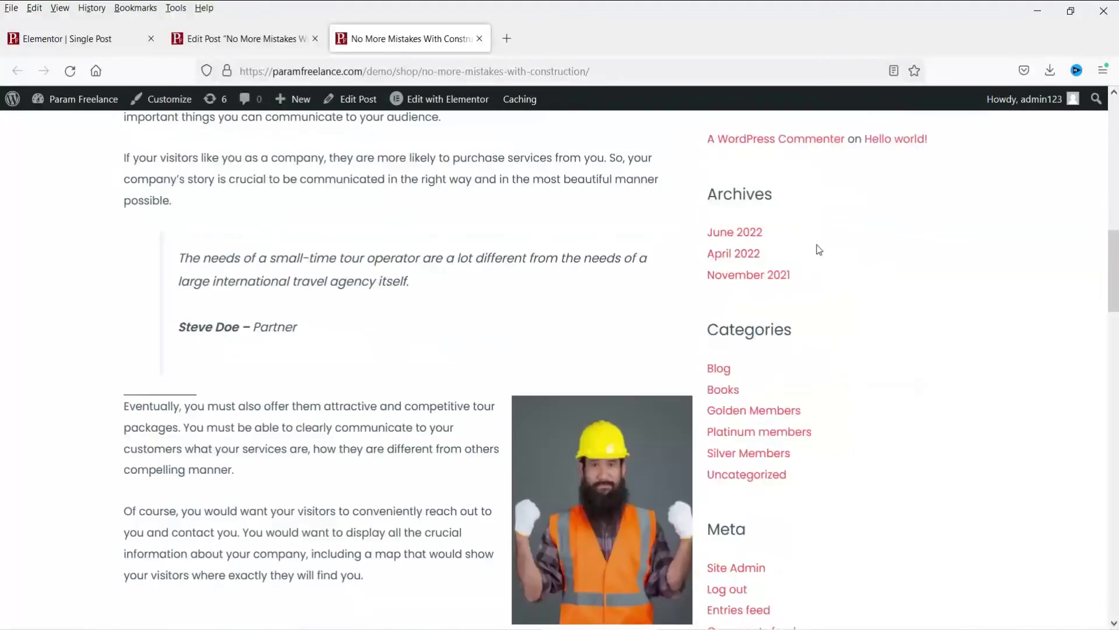
{"action": "scroll", "coordinate": [803, 283], "scroll_direction": "down", "scroll_amount": 5}
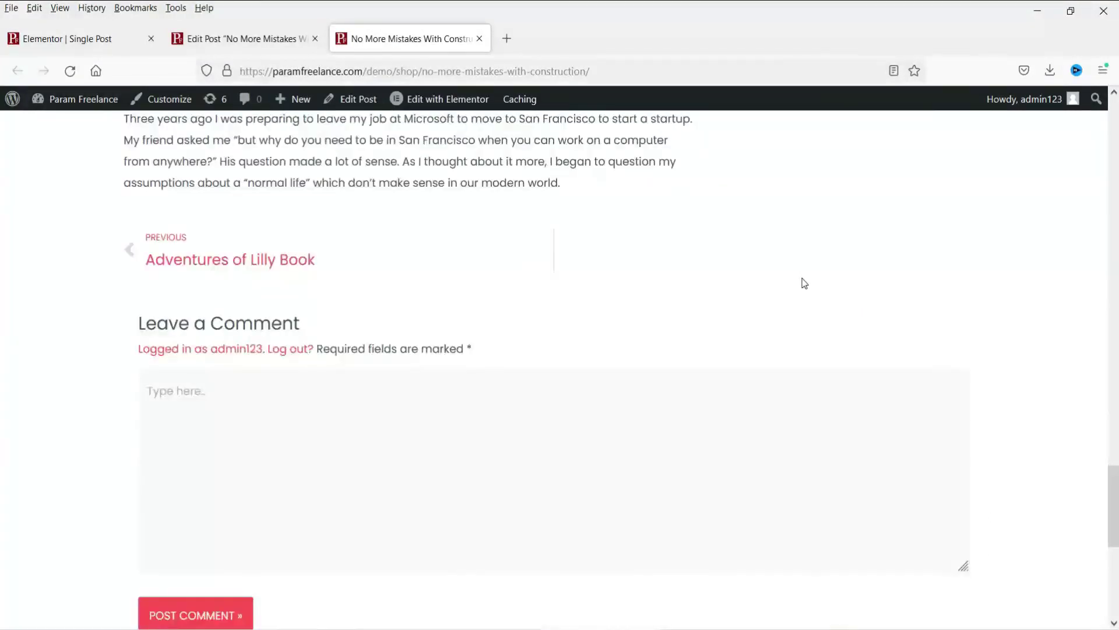
{"action": "scroll", "coordinate": [807, 292], "scroll_direction": "up", "scroll_amount": 15}
{"action": "scroll", "coordinate": [808, 291], "scroll_direction": "up", "scroll_amount": 15}
{"action": "scroll", "coordinate": [823, 324], "scroll_direction": "down", "scroll_amount": 6}
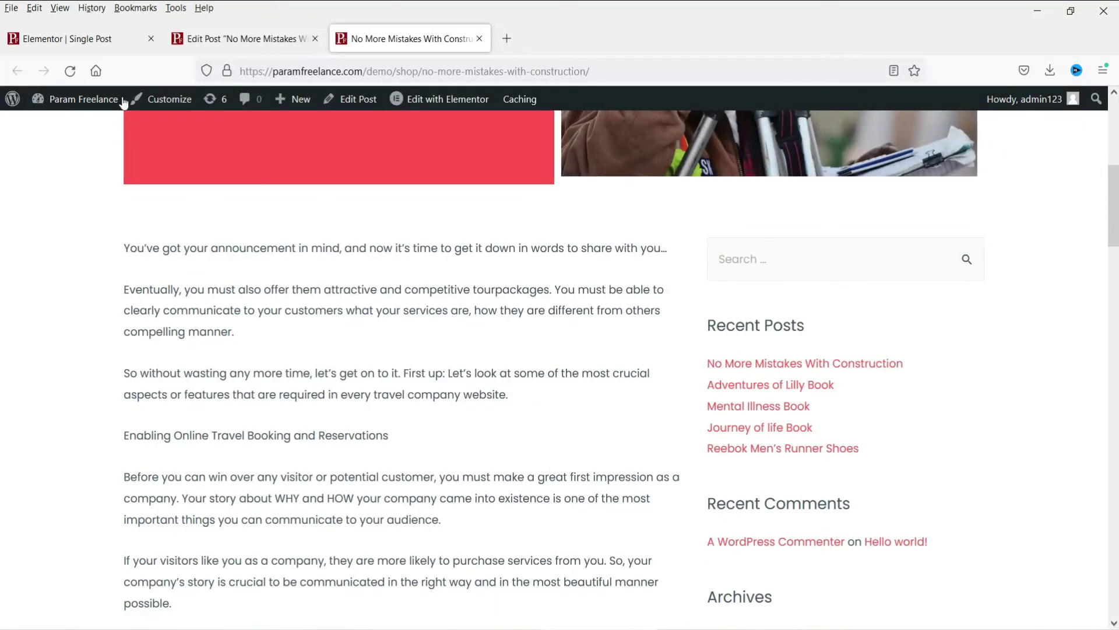
{"action": "left_click", "coordinate": [245, 38]}
{"action": "left_click", "coordinate": [94, 37]}
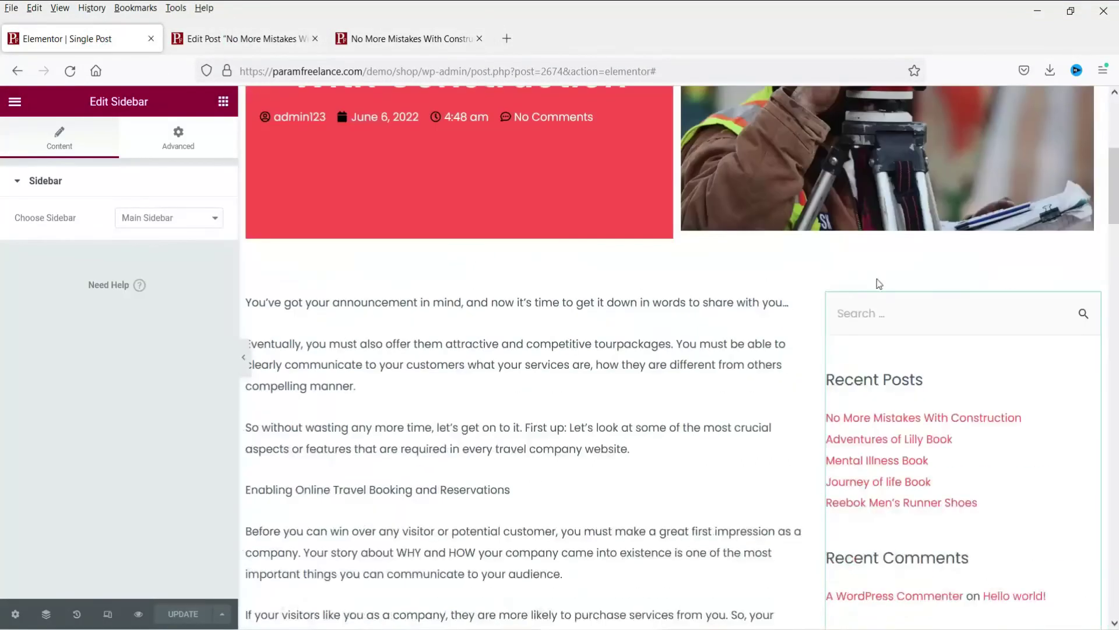
Give the sidebar column 20 px padding on all sides
{"action": "left_click", "coordinate": [827, 294]}
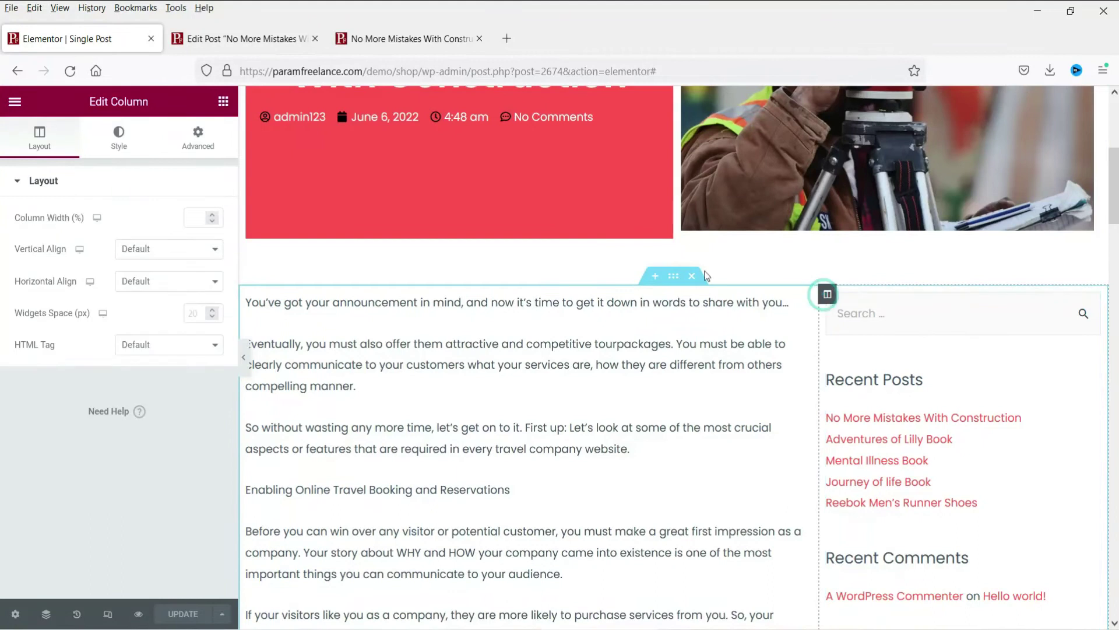
{"action": "left_click", "coordinate": [119, 140]}
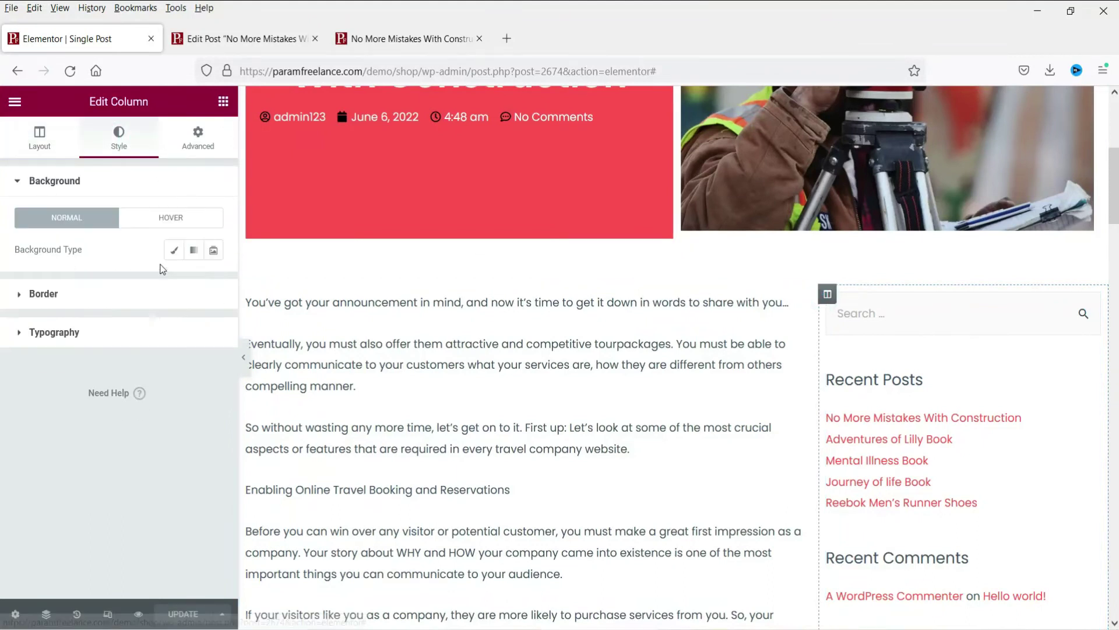
{"action": "left_click", "coordinate": [199, 140]}
{"action": "left_click", "coordinate": [40, 290]}
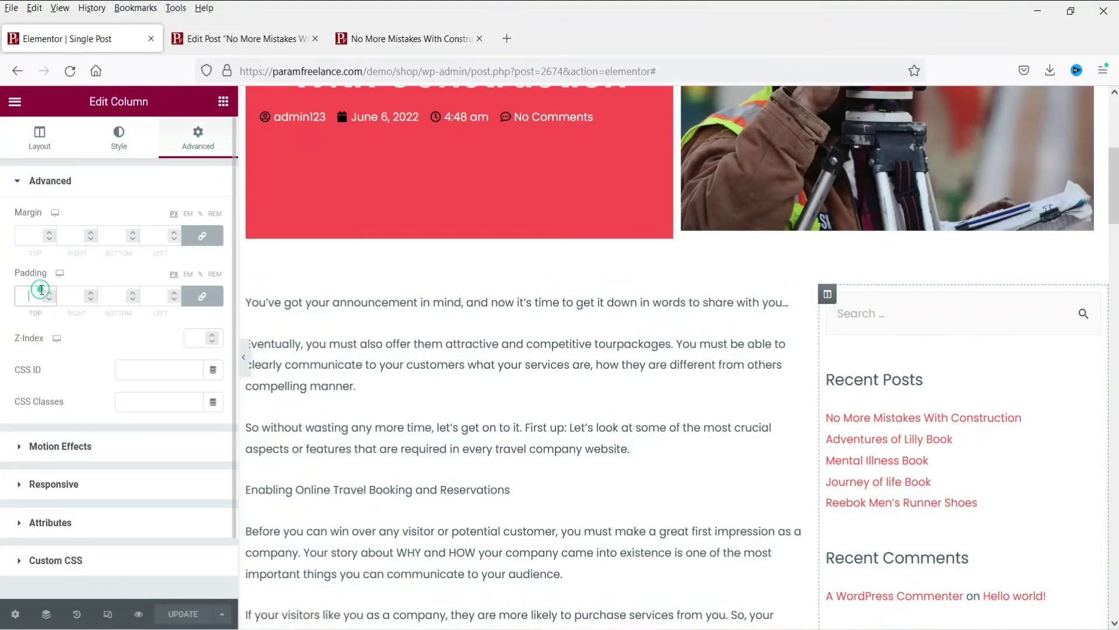
{"action": "type", "text": "20"}
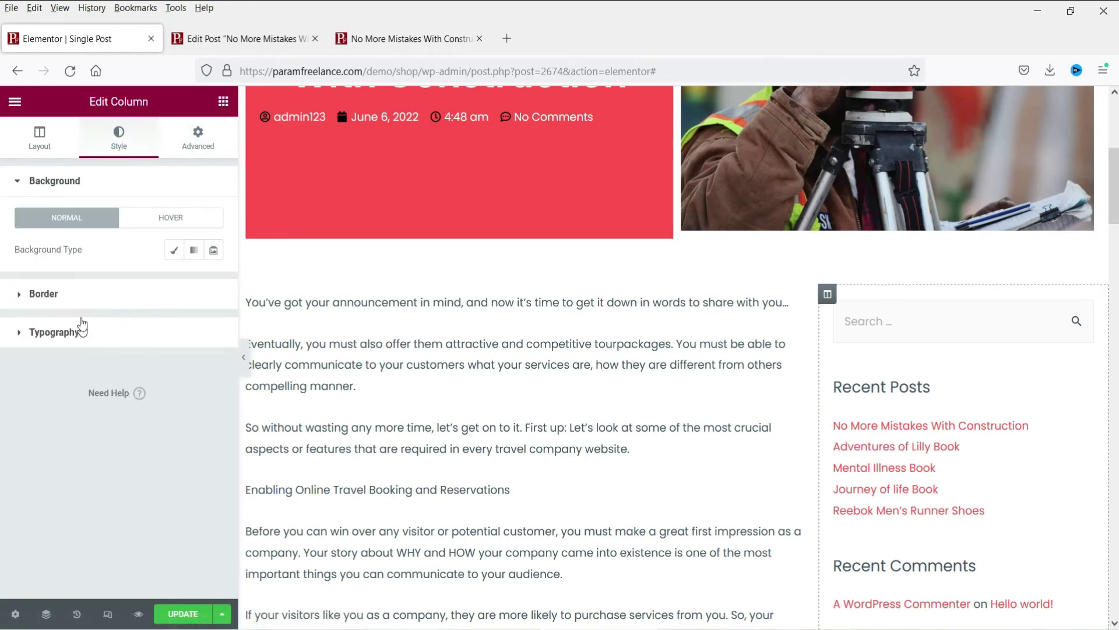
Give the sidebar column a solid 1 px border
{"action": "left_click", "coordinate": [82, 302]}
{"action": "left_click", "coordinate": [158, 288]}
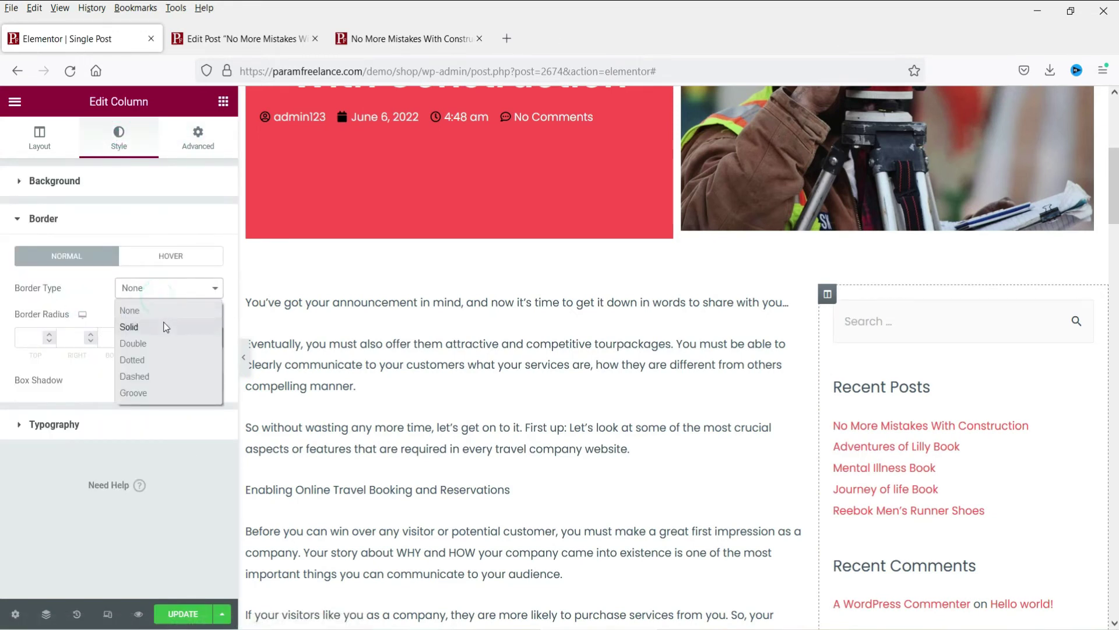
{"action": "left_click", "coordinate": [160, 323]}
{"action": "left_click", "coordinate": [50, 337]}
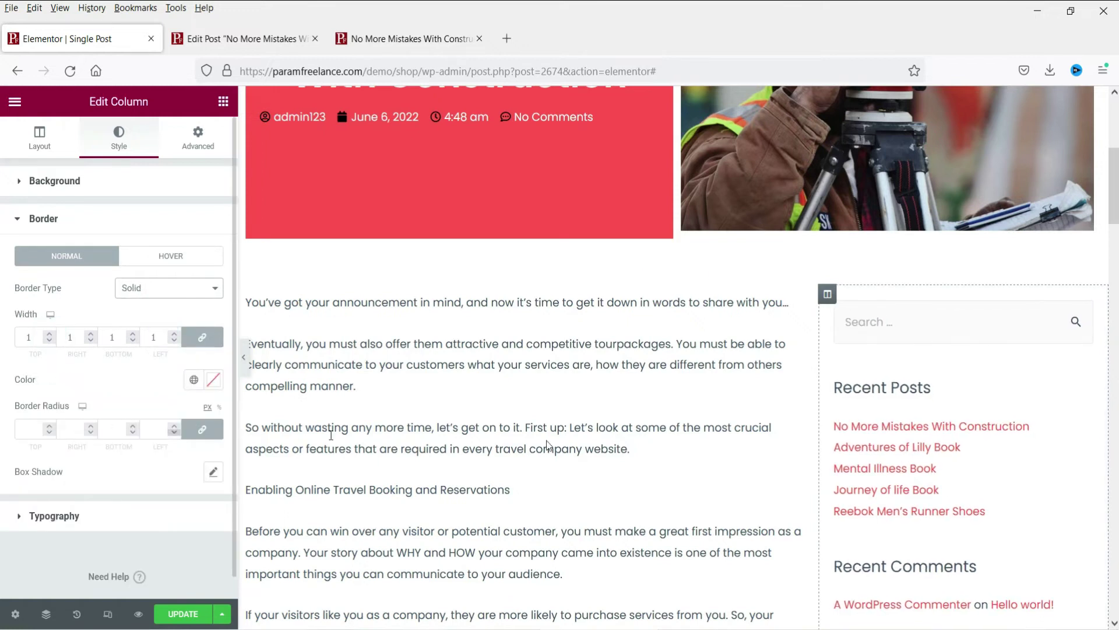
{"action": "scroll", "coordinate": [932, 414], "scroll_direction": "down", "scroll_amount": 4}
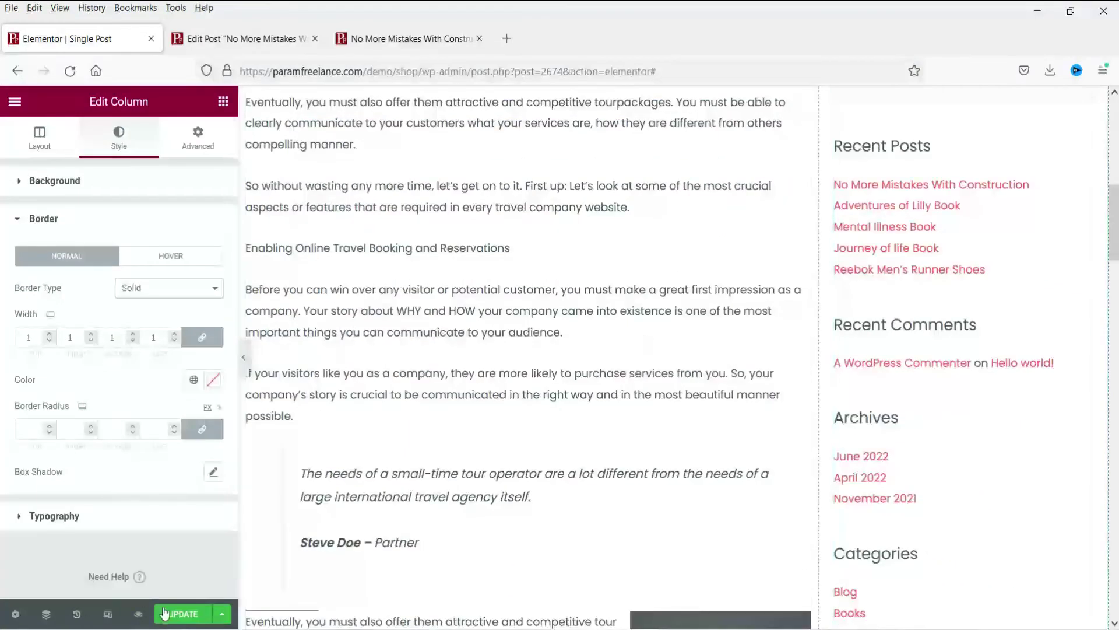
{"action": "scroll", "coordinate": [636, 279], "scroll_direction": "up", "scroll_amount": 10}
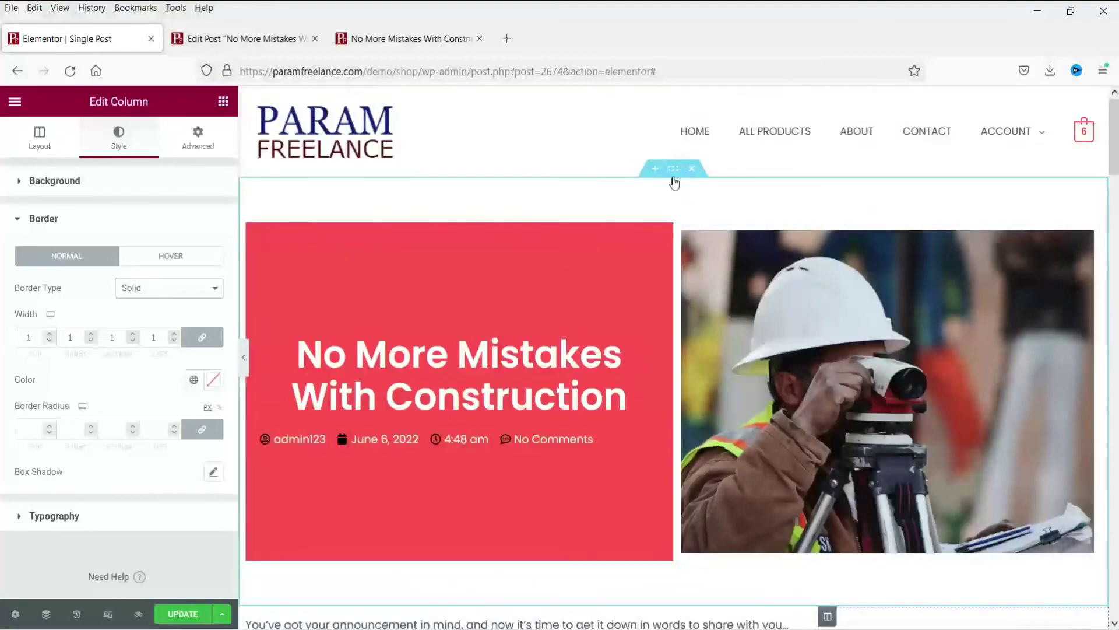
Set the header section's top and bottom padding to 0
{"action": "left_click", "coordinate": [673, 171]}
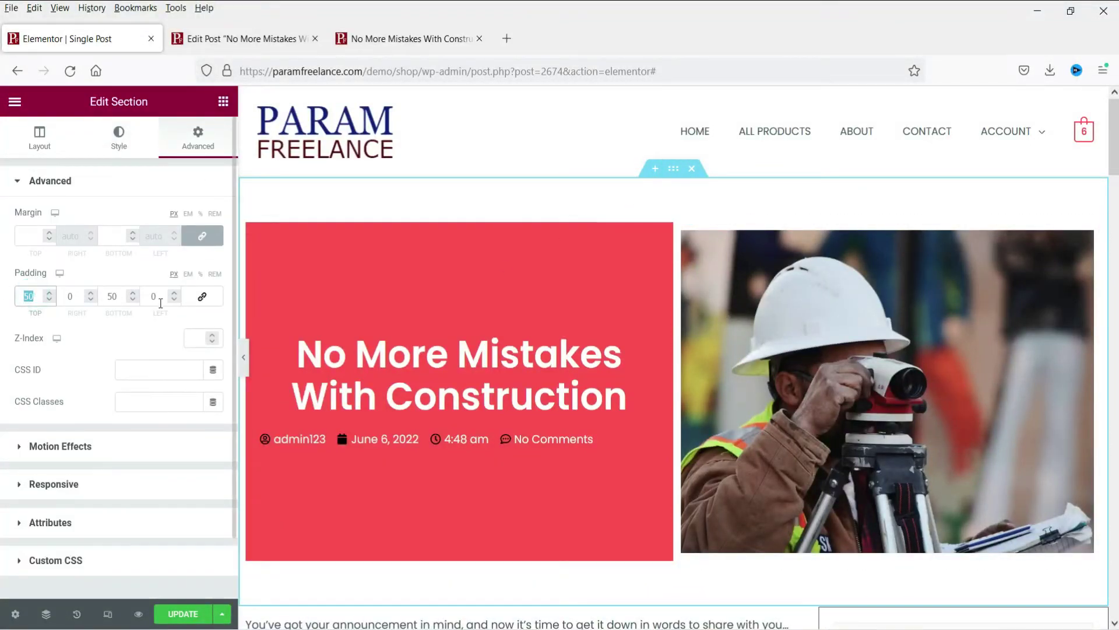
{"action": "type", "text": "0"}
{"action": "double_click", "coordinate": [120, 297]}
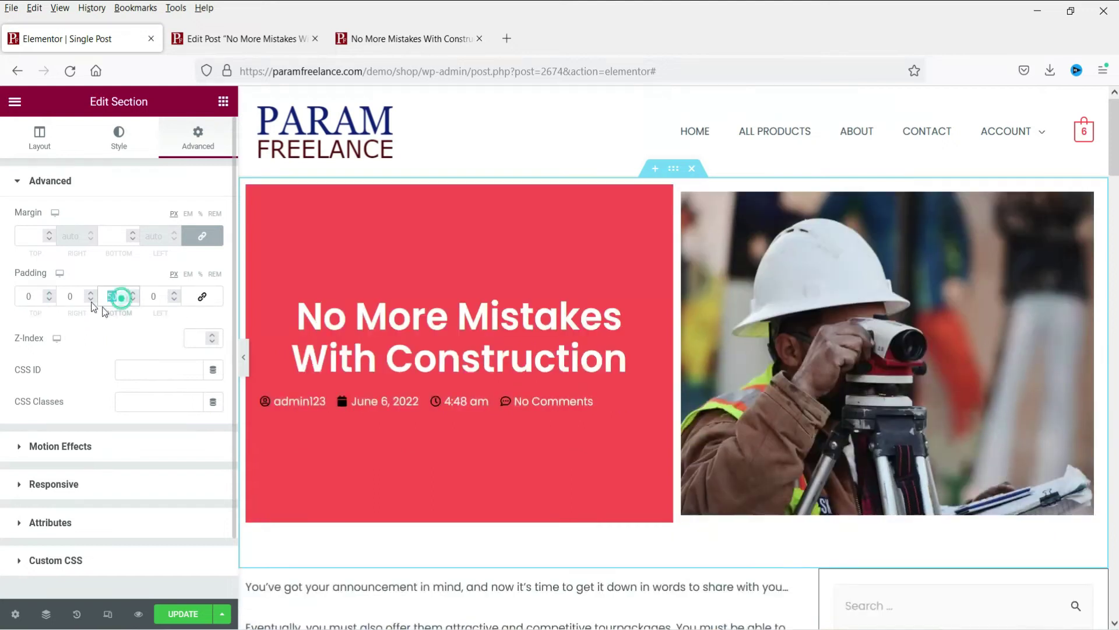
{"action": "type", "text": "0"}
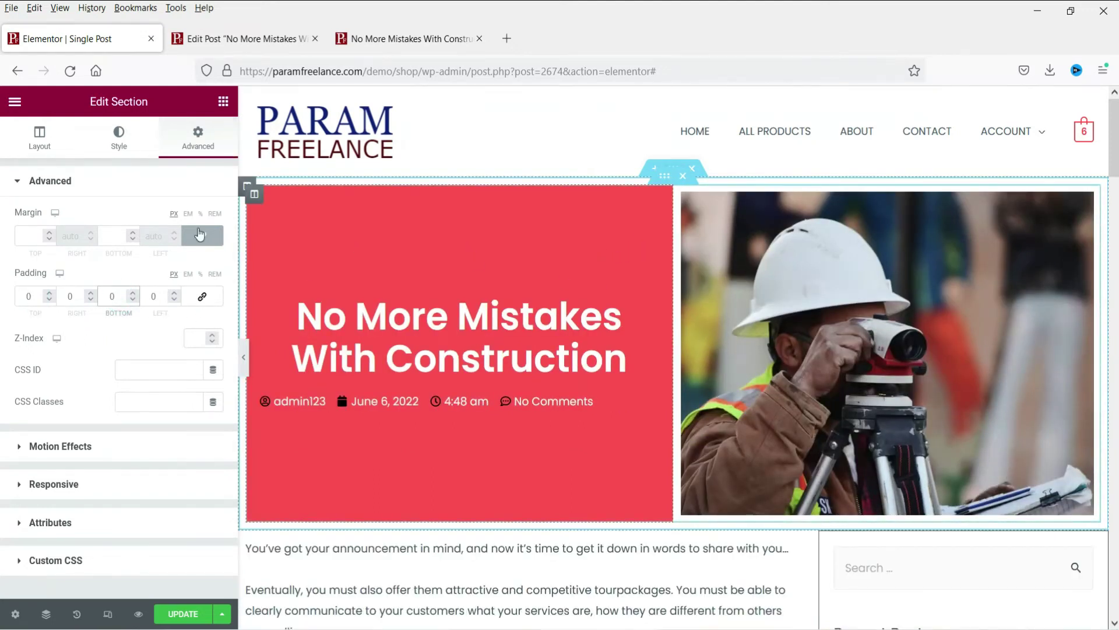
Set the header section to Full Width content with No Gap between columns
{"action": "left_click", "coordinate": [40, 139]}
{"action": "left_click", "coordinate": [159, 220]}
{"action": "left_click", "coordinate": [150, 257]}
{"action": "left_click", "coordinate": [150, 257]}
{"action": "left_click", "coordinate": [155, 284]}
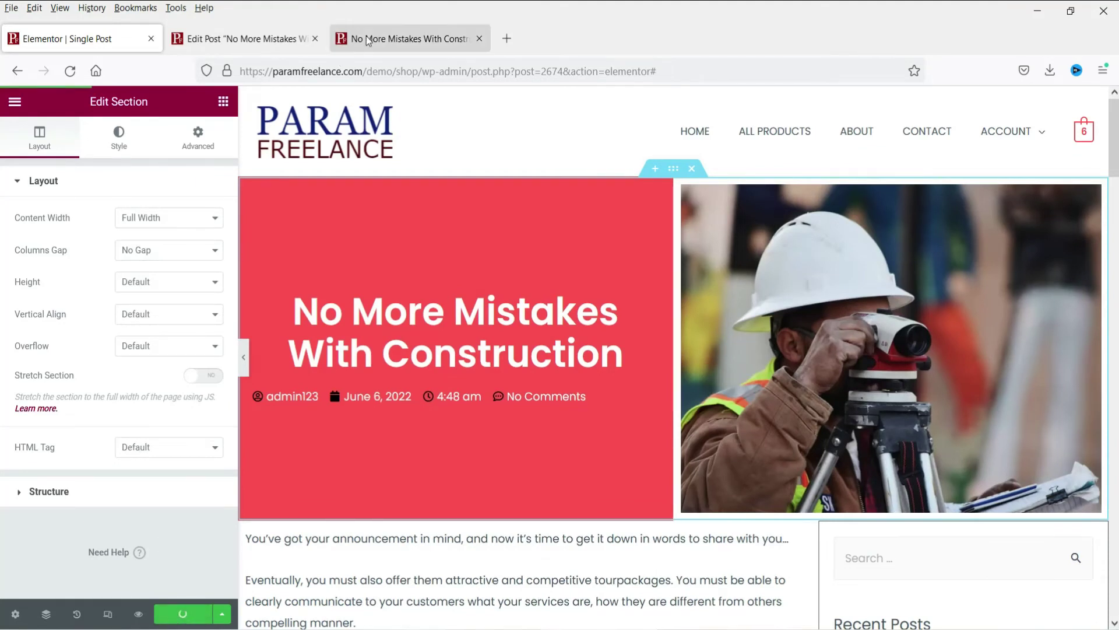
{"action": "left_click", "coordinate": [412, 41]}
Make the inner header section Full Width with No Gap columns and save the template
{"action": "left_click", "coordinate": [70, 70]}
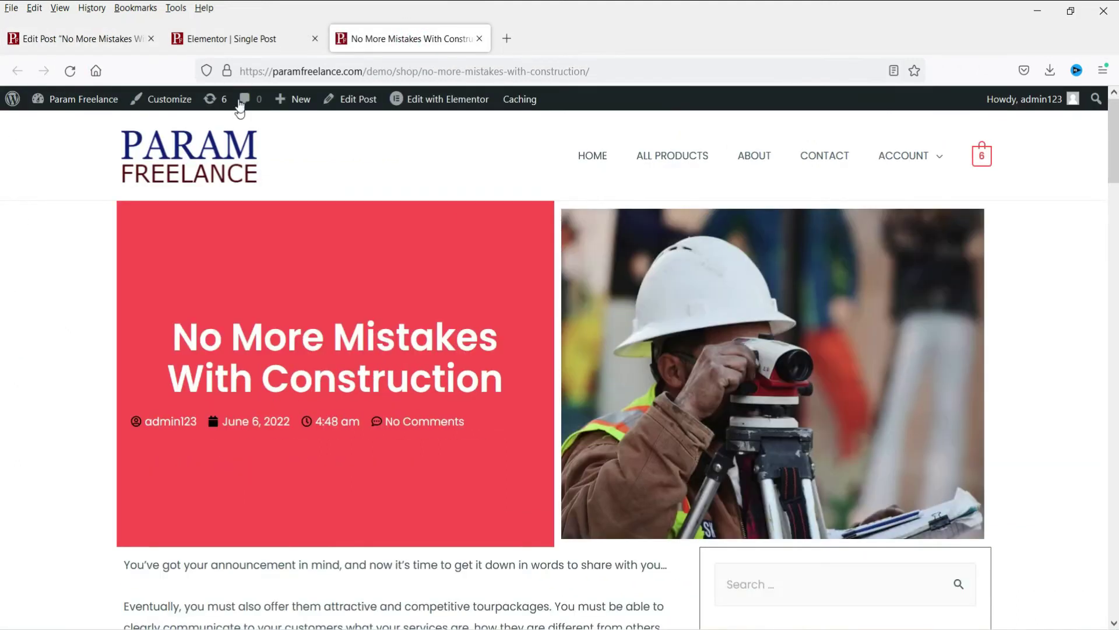
{"action": "left_click", "coordinate": [245, 40]}
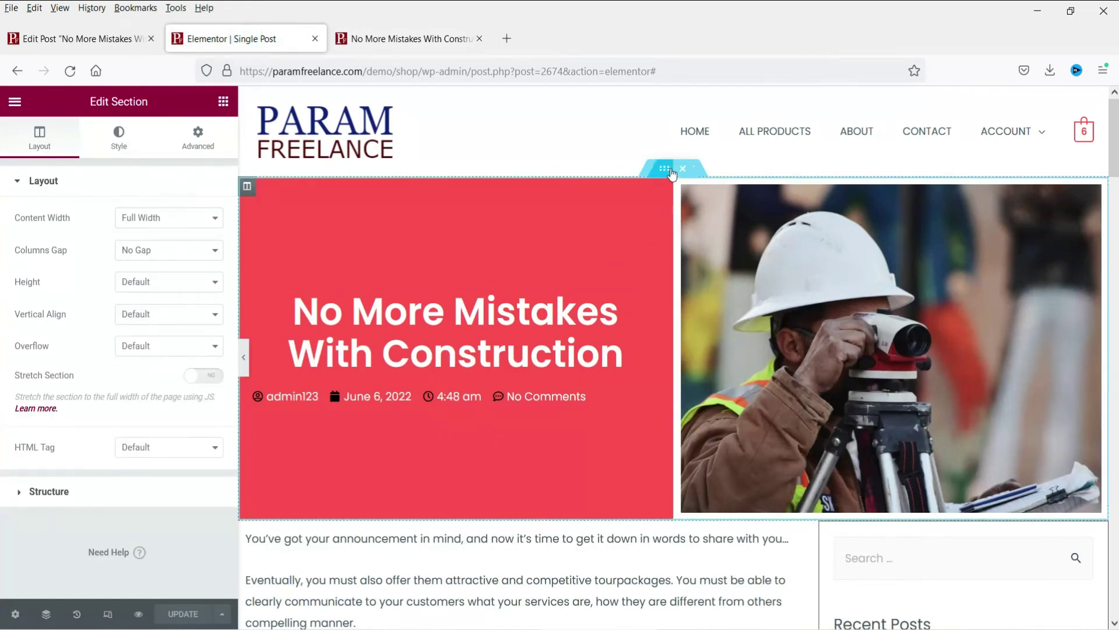
{"action": "left_click", "coordinate": [663, 173]}
{"action": "left_click", "coordinate": [160, 219]}
{"action": "left_click", "coordinate": [155, 264]}
{"action": "left_click", "coordinate": [152, 251]}
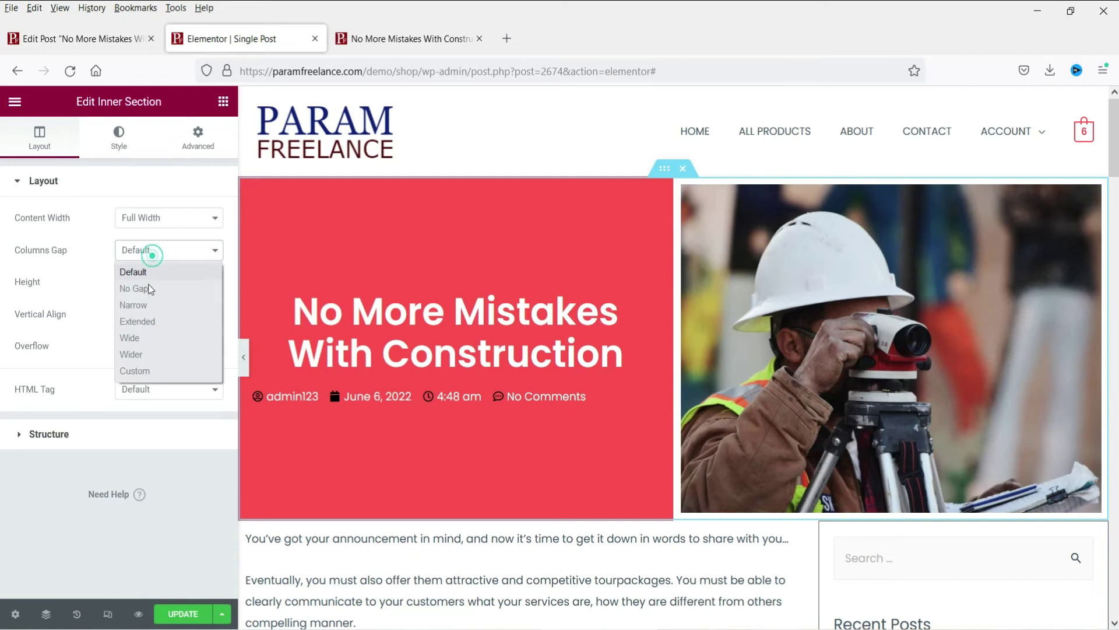
{"action": "left_click", "coordinate": [145, 288]}
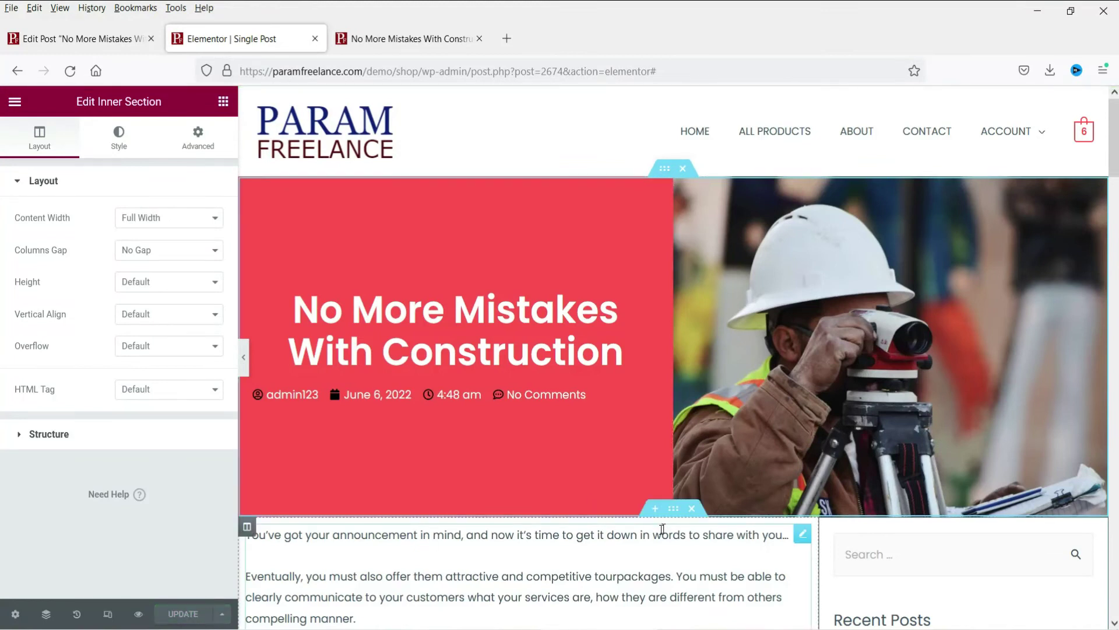
{"action": "left_click", "coordinate": [673, 509]}
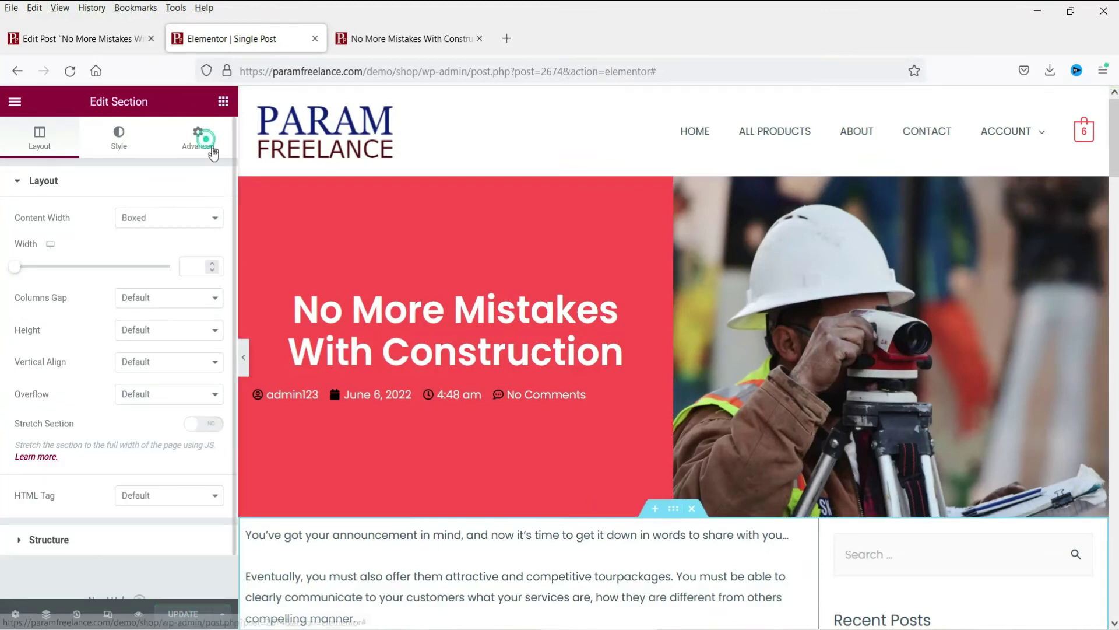
Unlink the section padding, set top padding to 30, and save the template
{"action": "left_click", "coordinate": [198, 139]}
{"action": "left_click", "coordinate": [202, 296]}
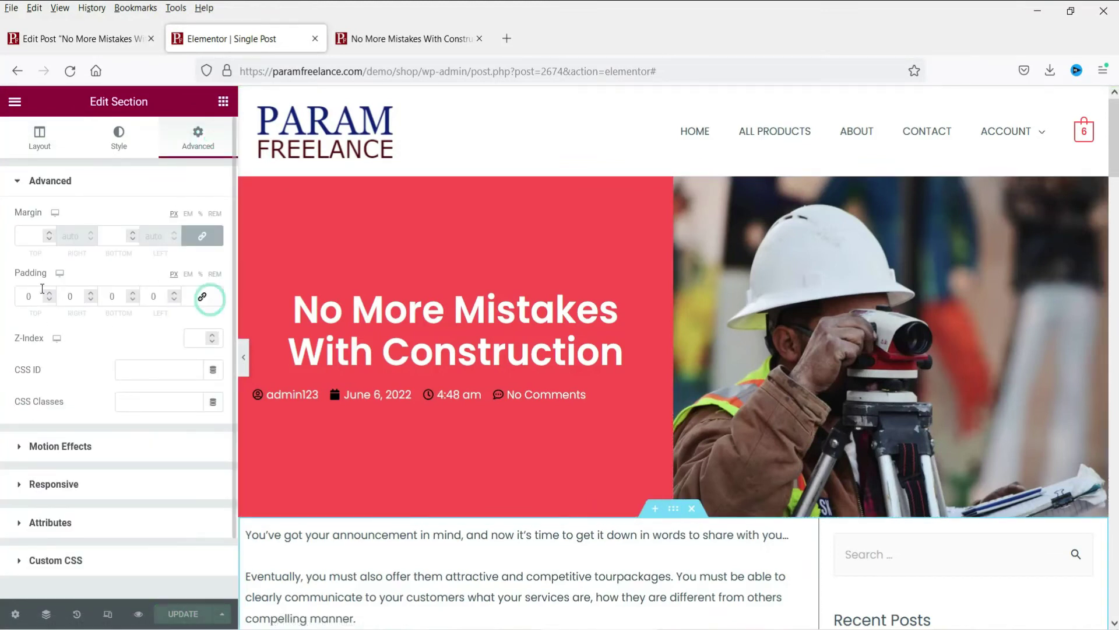
{"action": "double_click", "coordinate": [30, 295]}
{"action": "type", "text": "30"}
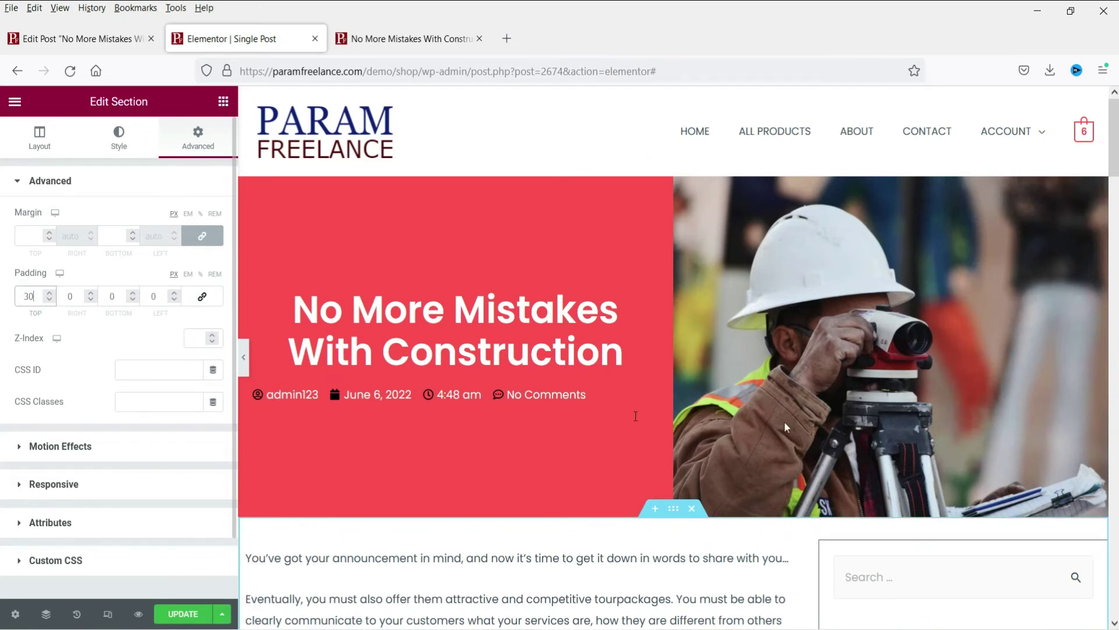
{"action": "scroll", "coordinate": [819, 443], "scroll_direction": "down", "scroll_amount": 15}
{"action": "scroll", "coordinate": [820, 443], "scroll_direction": "down", "scroll_amount": 15}
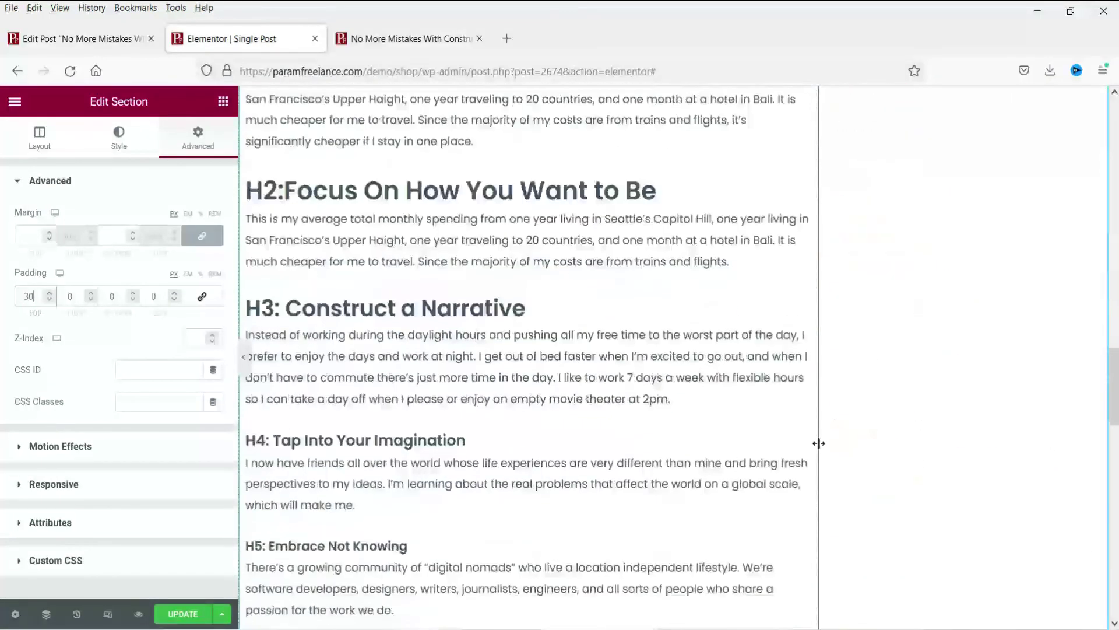
{"action": "left_click", "coordinate": [183, 613]}
Reload the live post to check the full-width header, then return to the editor
{"action": "left_click", "coordinate": [377, 39]}
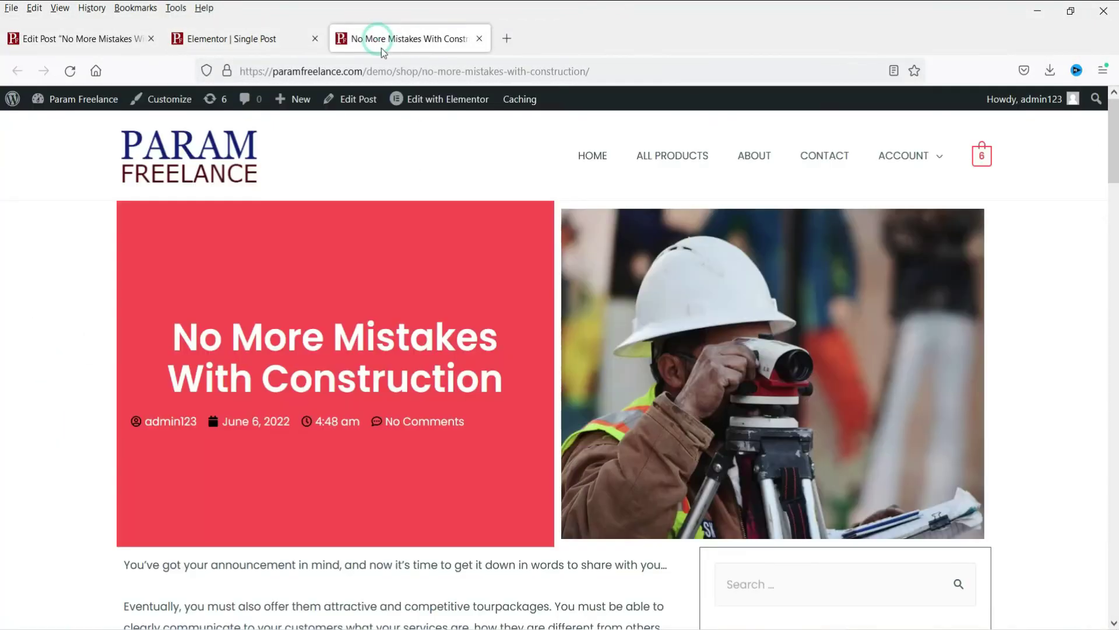
{"action": "left_click", "coordinate": [70, 70]}
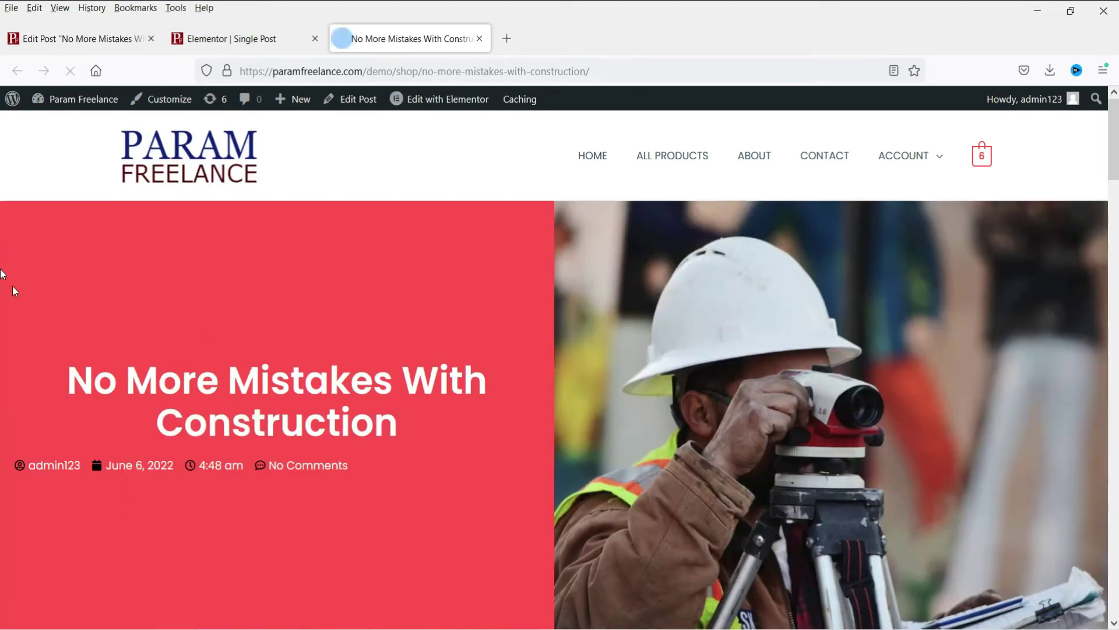
{"action": "scroll", "coordinate": [1015, 317], "scroll_direction": "down", "scroll_amount": 5}
{"action": "scroll", "coordinate": [587, 432], "scroll_direction": "up", "scroll_amount": 4}
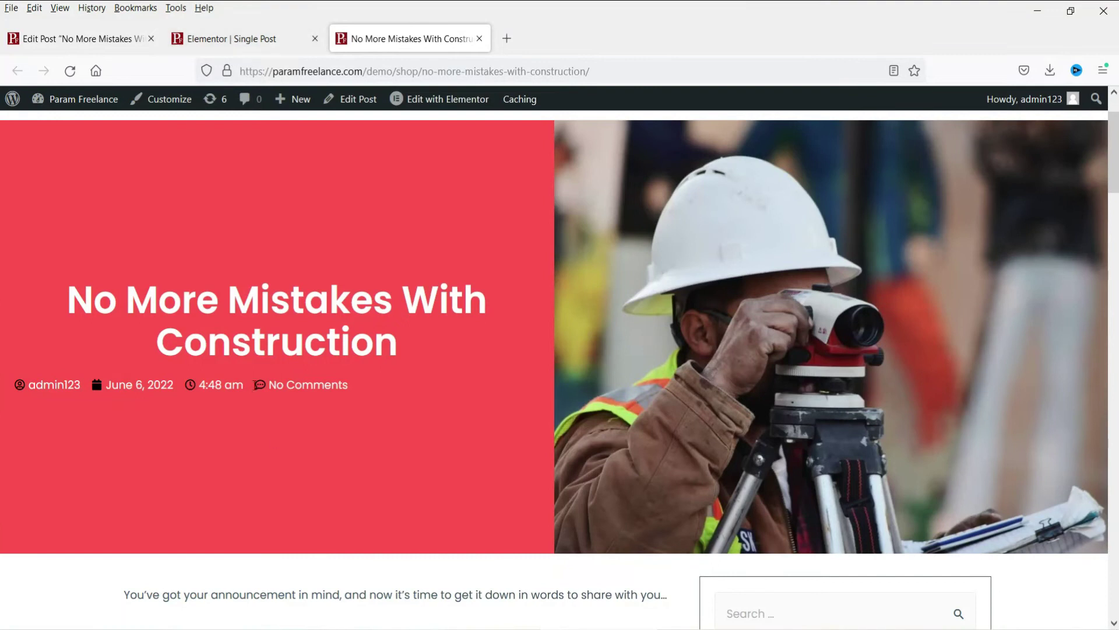
{"action": "left_click", "coordinate": [237, 39]}
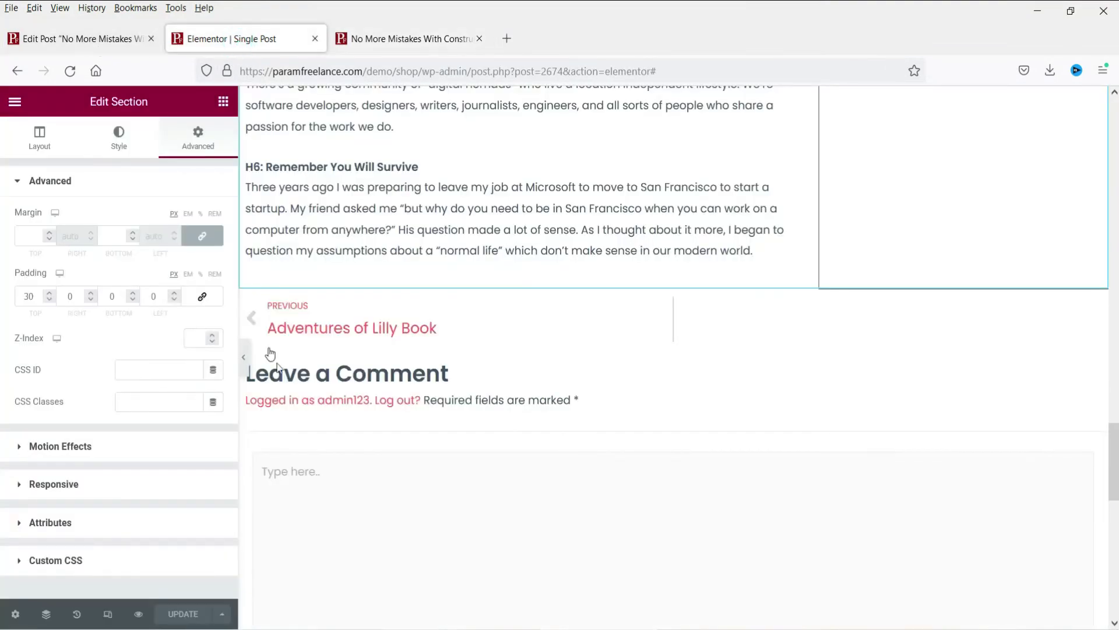
Center-align the Post Info line (author, date, time, comments) beneath the post title
{"action": "scroll", "coordinate": [540, 365], "scroll_direction": "up", "scroll_amount": 15}
{"action": "key", "text": "ctrl+shift+h"}
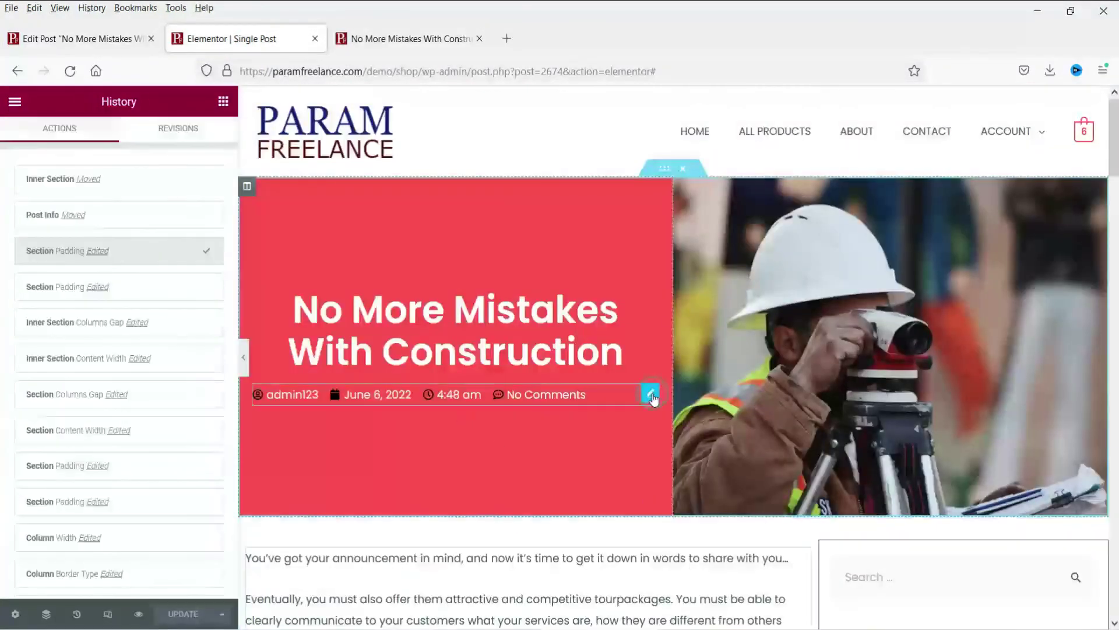
{"action": "left_click", "coordinate": [651, 394]}
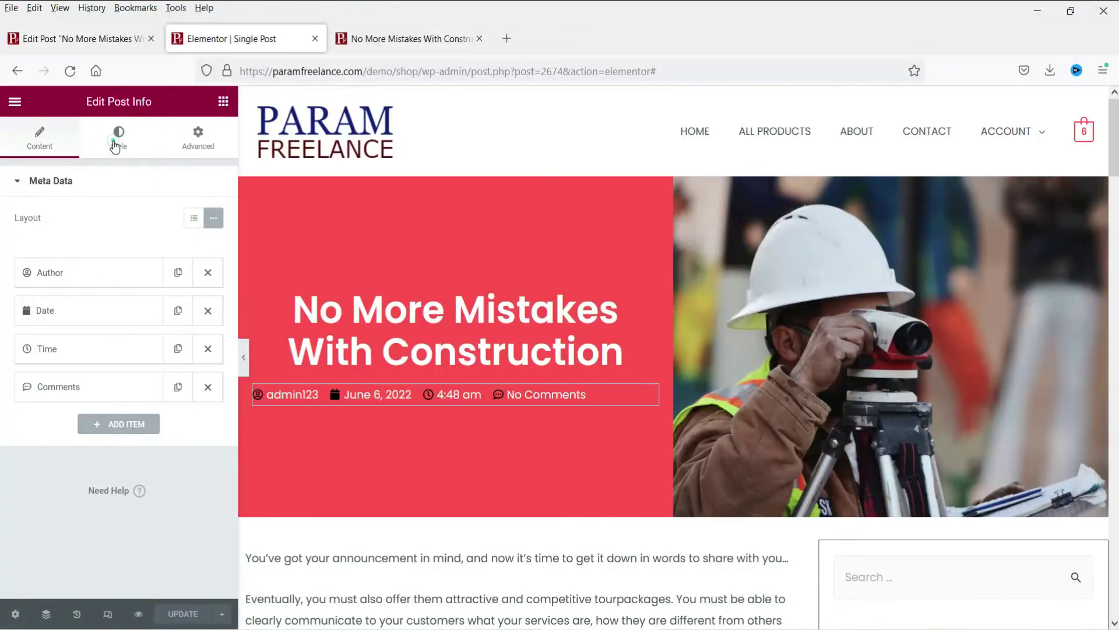
{"action": "left_click", "coordinate": [117, 143]}
{"action": "left_click", "coordinate": [193, 269]}
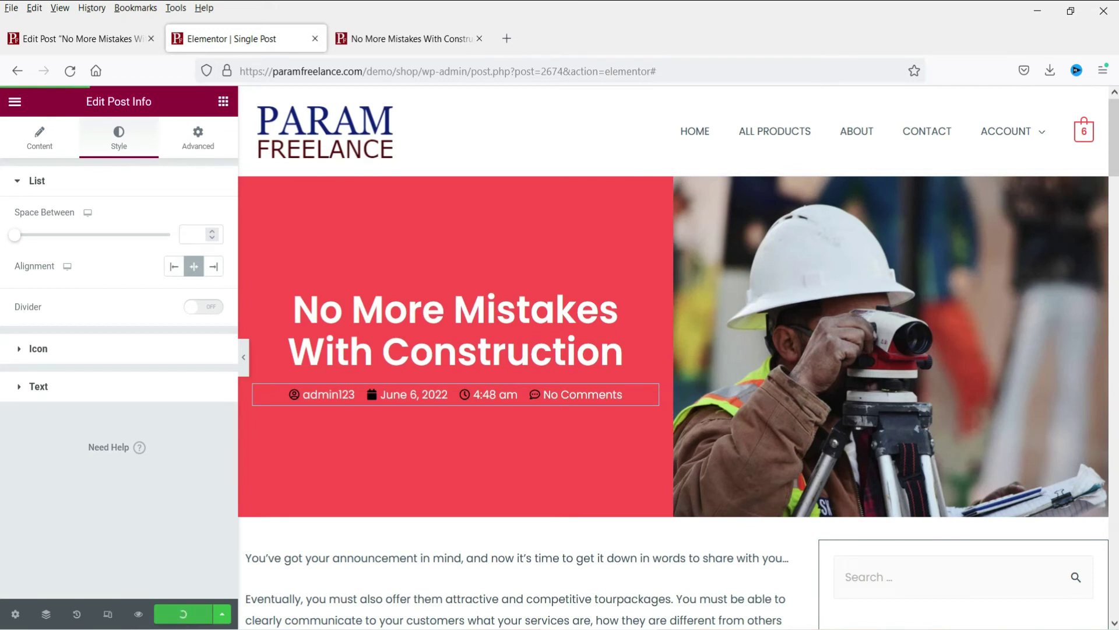
{"action": "scroll", "coordinate": [642, 454], "scroll_direction": "down", "scroll_amount": 15}
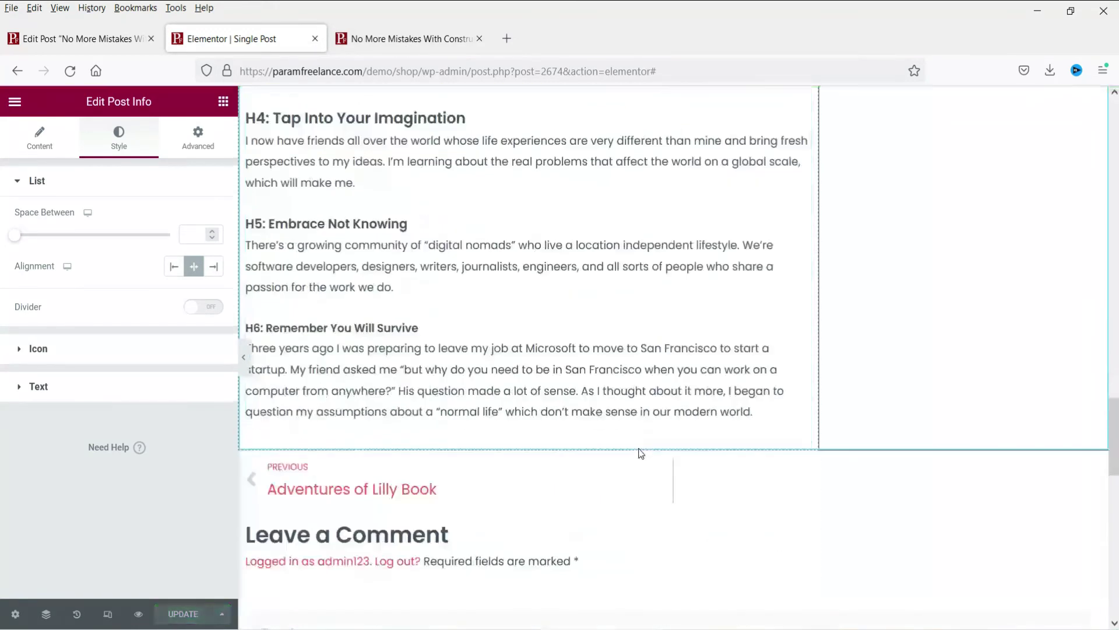
Give the post navigation section a classic red global-colour background
{"action": "mouse_move", "coordinate": [612, 480]}
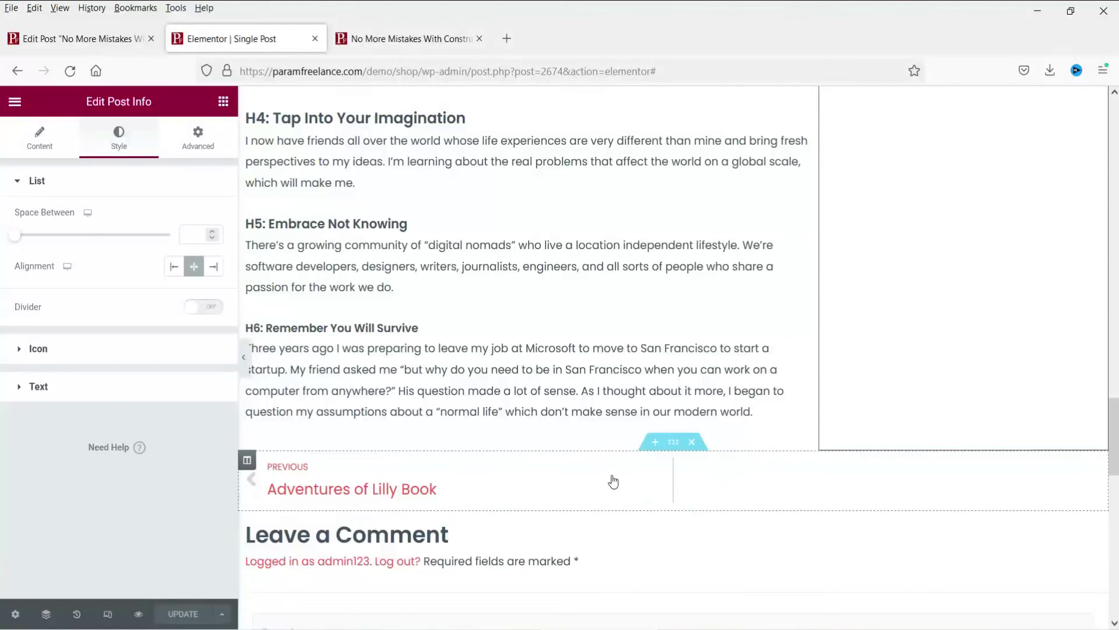
{"action": "left_click", "coordinate": [673, 443]}
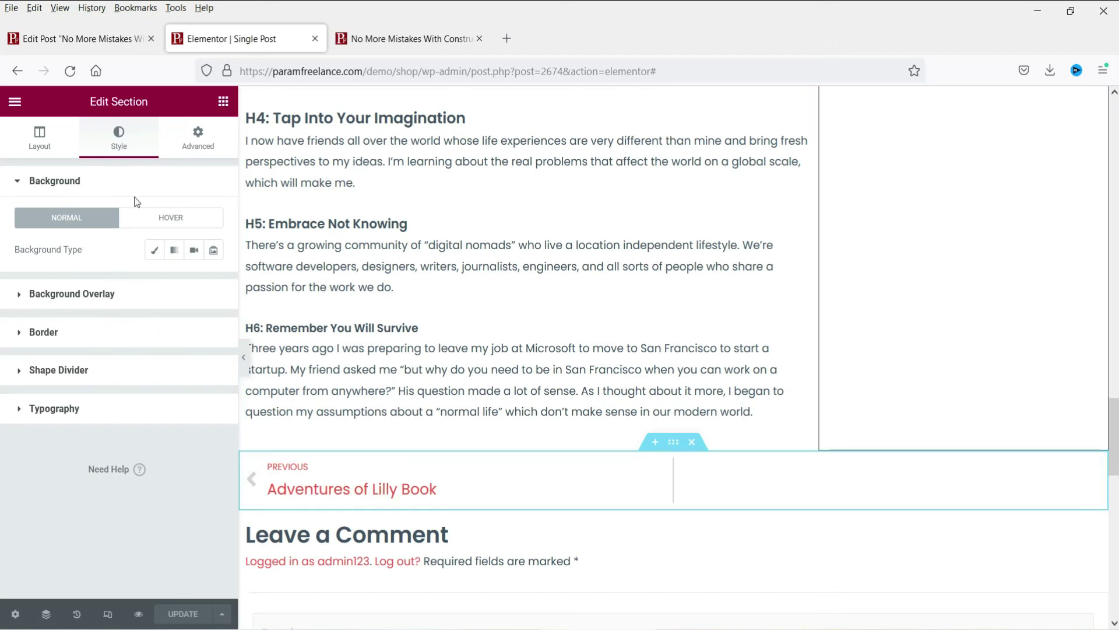
{"action": "left_click", "coordinate": [155, 251]}
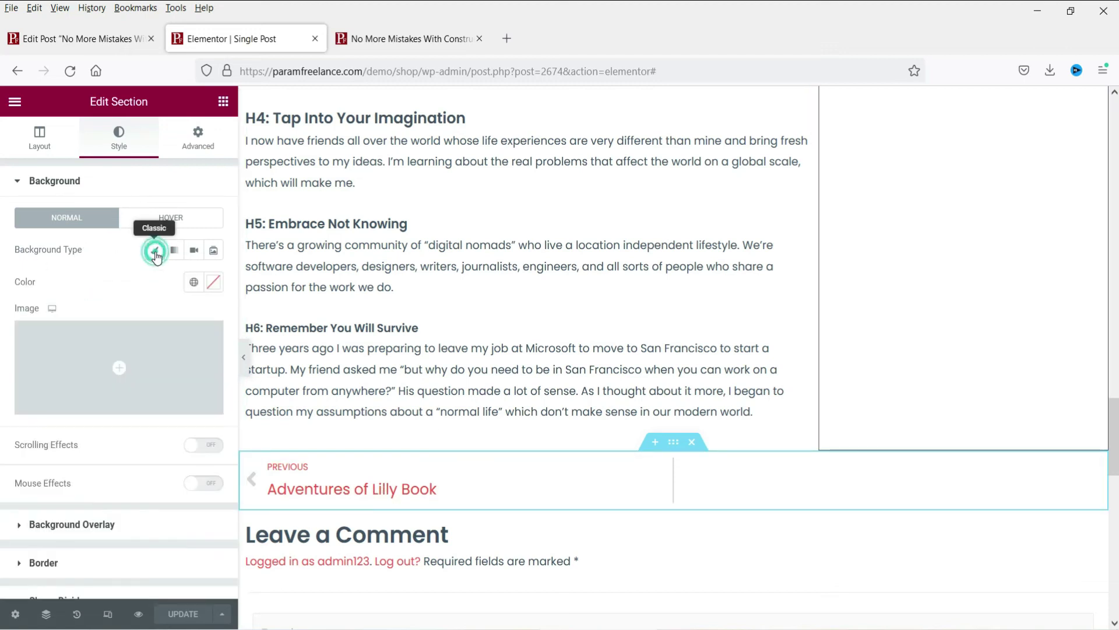
{"action": "left_click", "coordinate": [191, 287]}
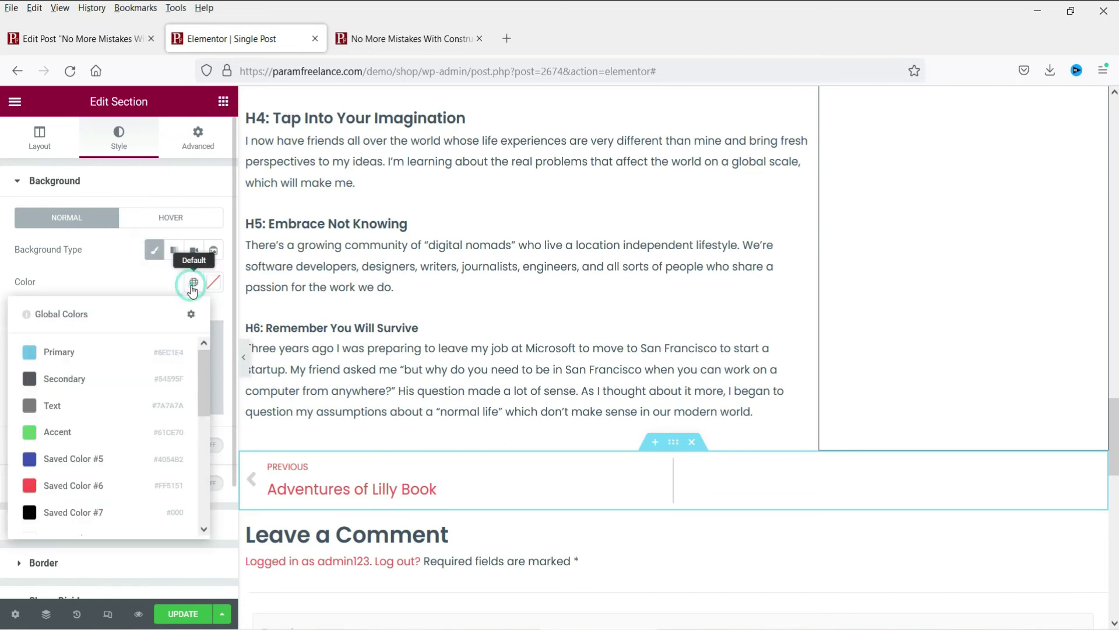
{"action": "left_click", "coordinate": [74, 513]}
{"action": "left_click", "coordinate": [195, 284]}
{"action": "scroll", "coordinate": [81, 494], "scroll_direction": "down", "scroll_amount": 1}
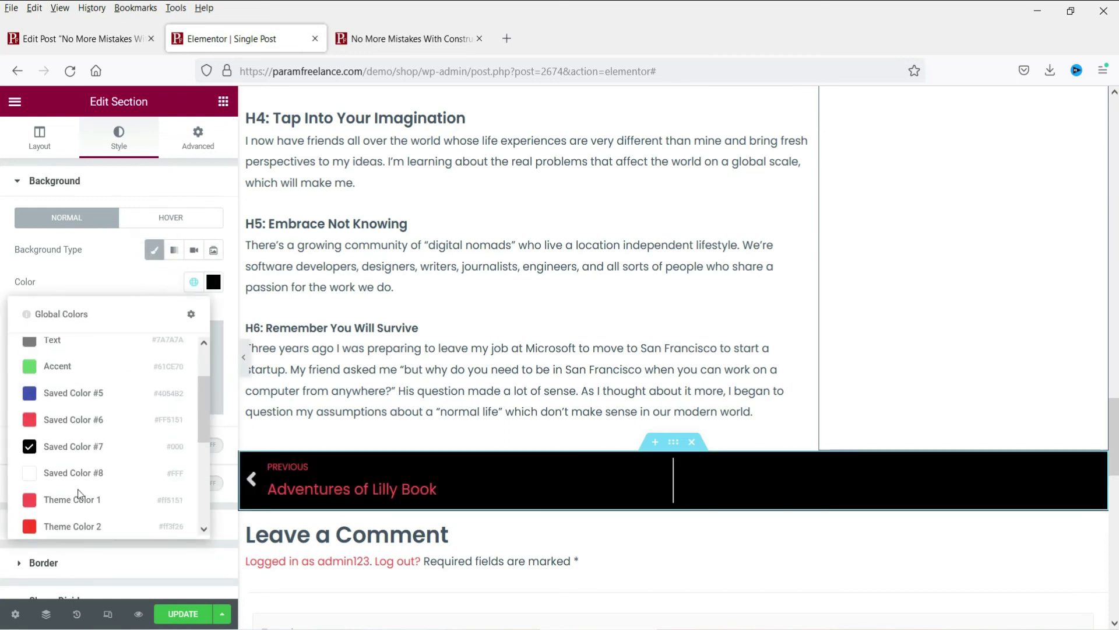
{"action": "left_click", "coordinate": [80, 527]}
Make the post navigation title colour white
{"action": "left_click", "coordinate": [373, 491]}
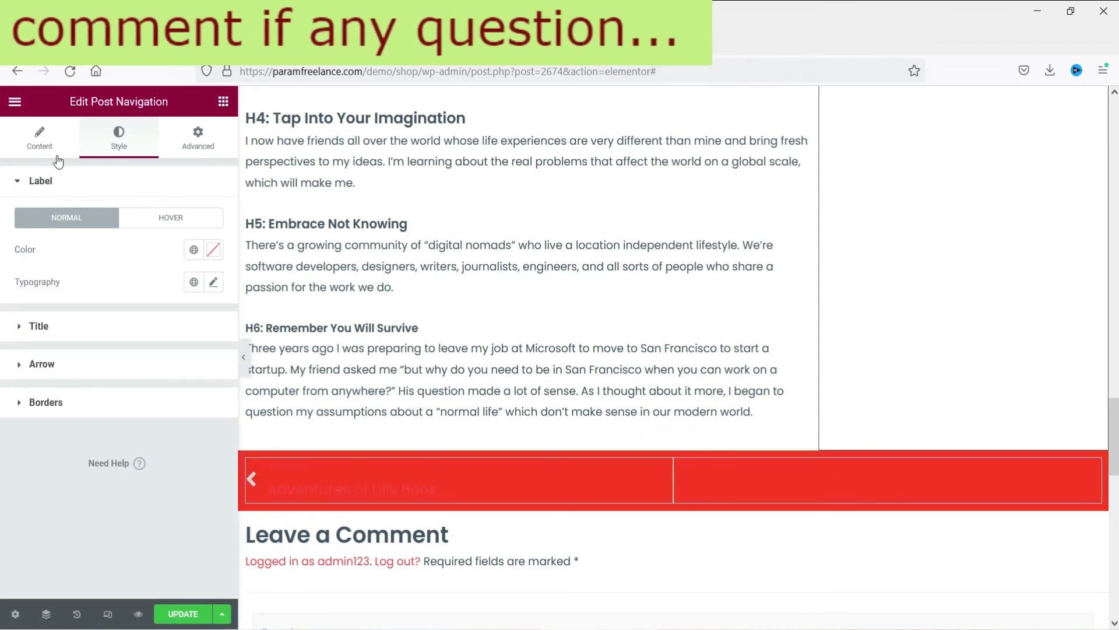
{"action": "left_click", "coordinate": [94, 330]}
{"action": "left_click", "coordinate": [193, 288]}
{"action": "left_click", "coordinate": [88, 477]}
{"action": "left_click", "coordinate": [194, 320]}
{"action": "left_click", "coordinate": [76, 307]}
Set the navigation arrow to white and the divider border to Saved Color #8
{"action": "left_click", "coordinate": [93, 363]}
{"action": "left_click", "coordinate": [193, 325]}
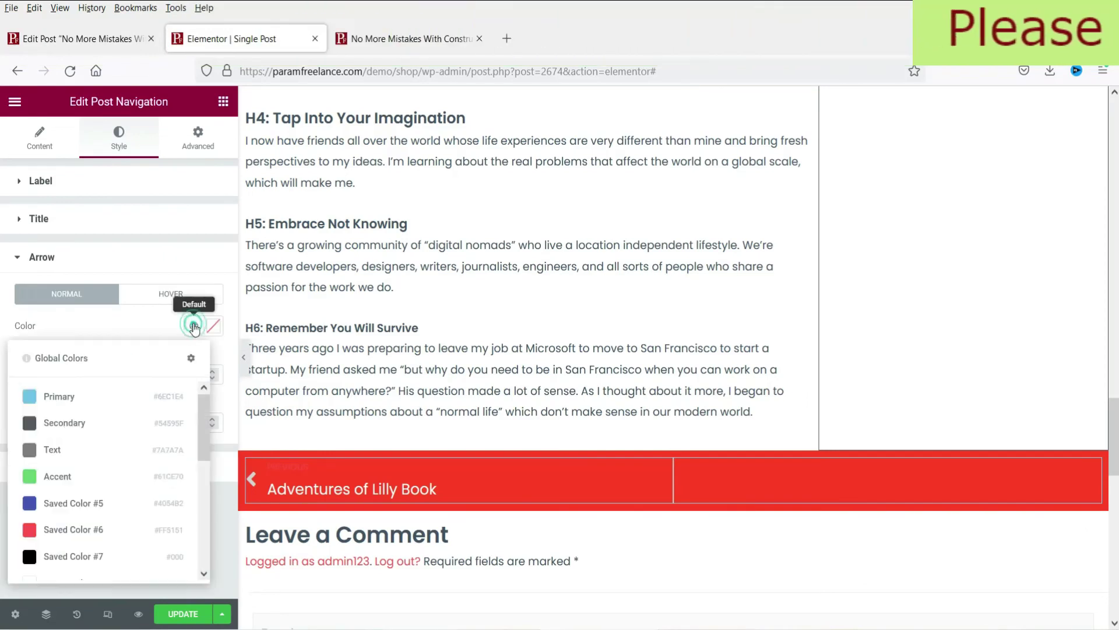
{"action": "scroll", "coordinate": [87, 484], "scroll_direction": "down", "scroll_amount": 2}
{"action": "left_click", "coordinate": [64, 453]}
{"action": "left_click", "coordinate": [135, 470]}
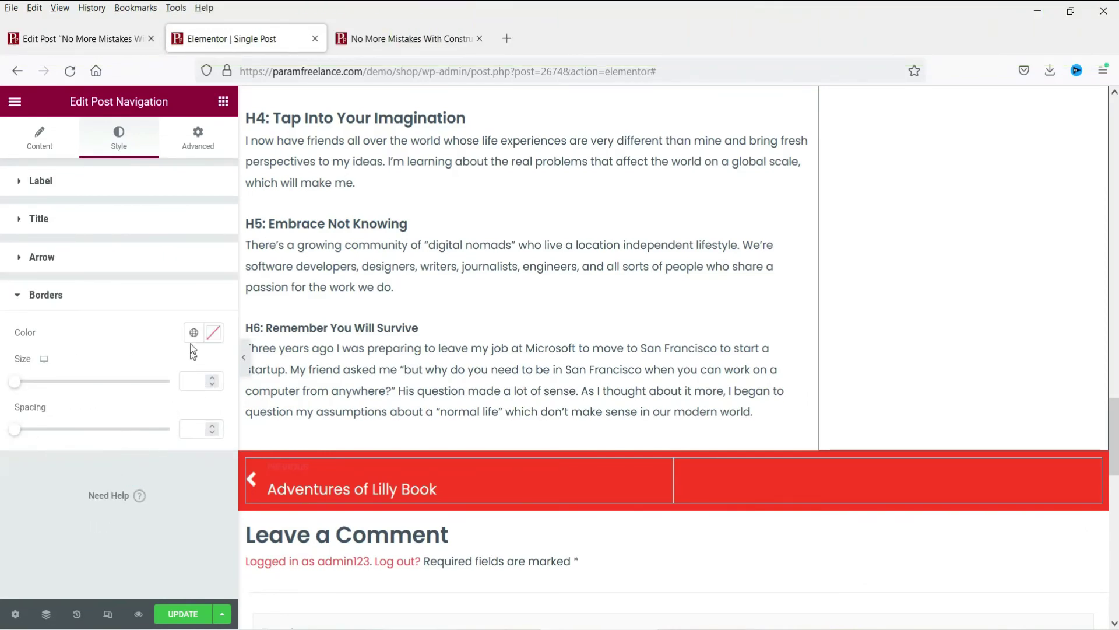
{"action": "left_click", "coordinate": [193, 332]}
{"action": "scroll", "coordinate": [88, 501], "scroll_direction": "down", "scroll_amount": 3}
{"action": "left_click", "coordinate": [84, 524]}
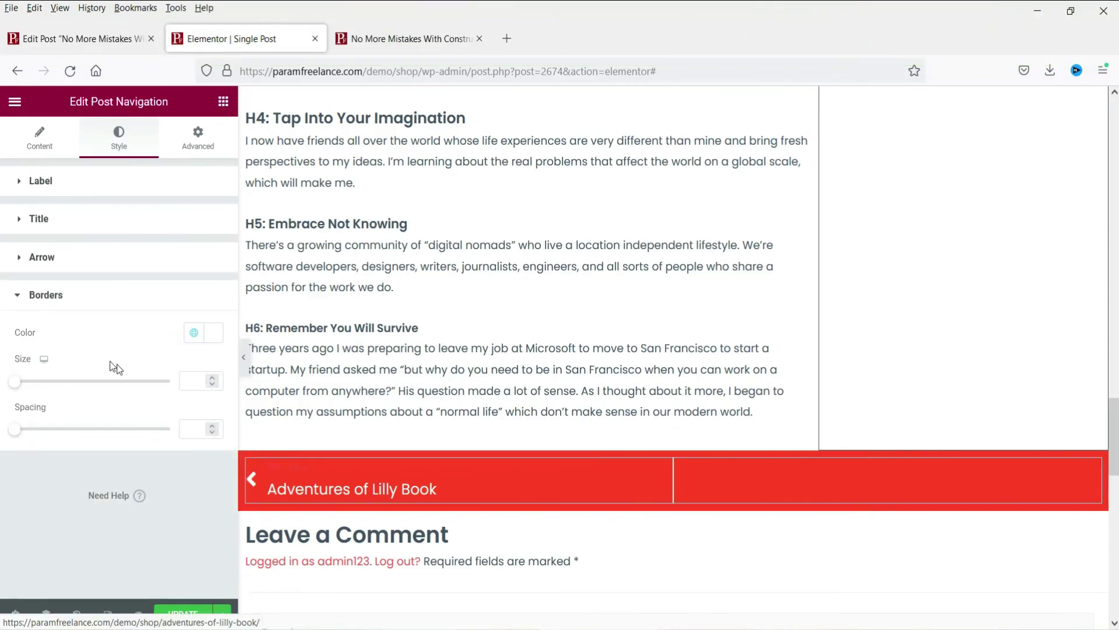
Make the PREVIOUS/NEXT navigation labels white
{"action": "left_click", "coordinate": [93, 181]}
{"action": "left_click", "coordinate": [194, 250]}
{"action": "scroll", "coordinate": [95, 430], "scroll_direction": "down", "scroll_amount": 3}
{"action": "left_click", "coordinate": [93, 440]}
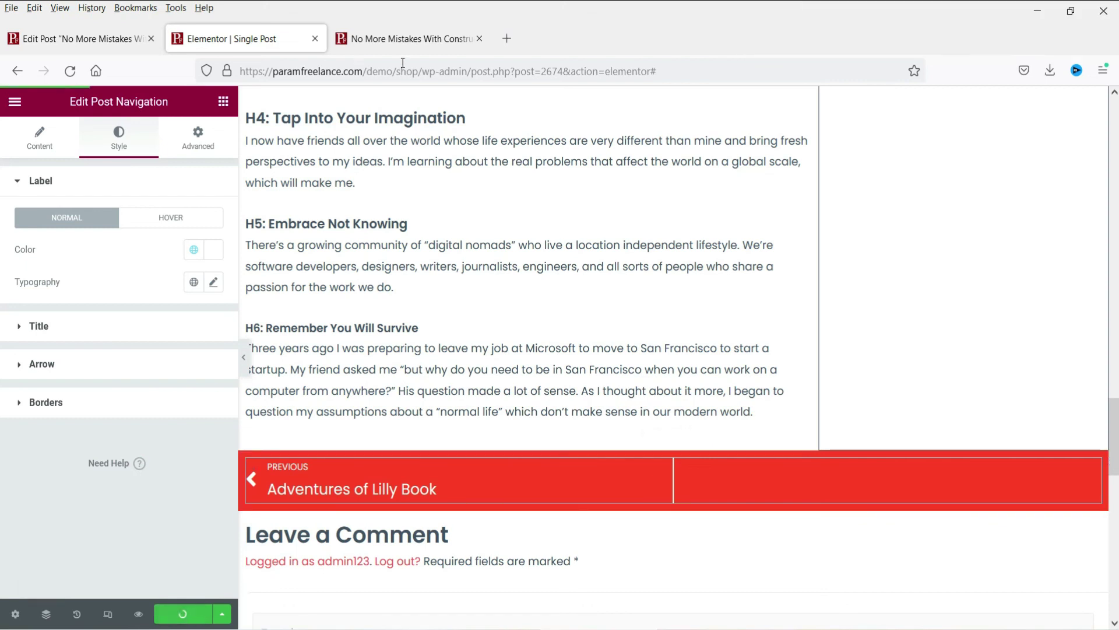
Reload the live post page to load the saved template
{"action": "left_click", "coordinate": [408, 38]}
{"action": "left_click", "coordinate": [69, 70]}
{"action": "left_click", "coordinate": [70, 71]}
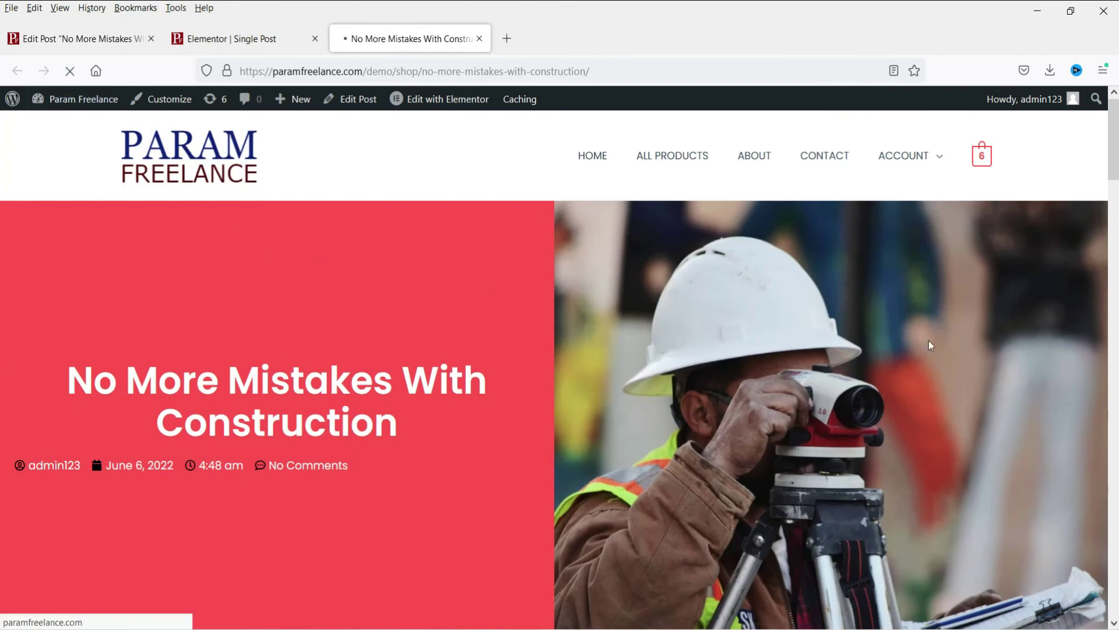
Review the live post from the red header down to the red navigation bar and comment form
{"action": "scroll", "coordinate": [1096, 376], "scroll_direction": "down", "scroll_amount": 15}
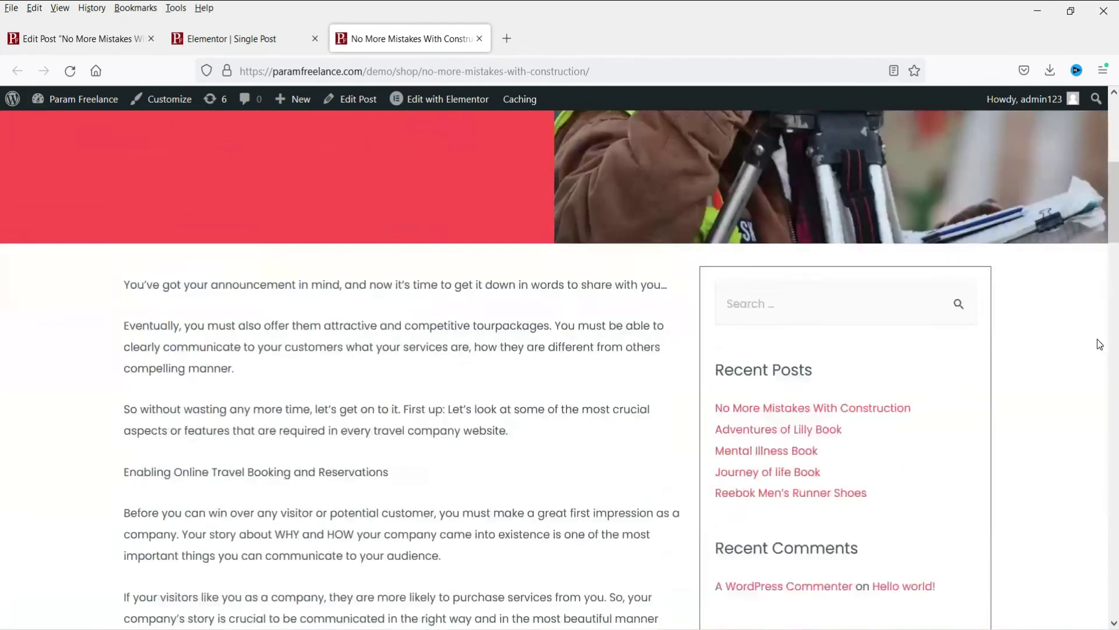
{"action": "scroll", "coordinate": [1100, 343], "scroll_direction": "down", "scroll_amount": 10}
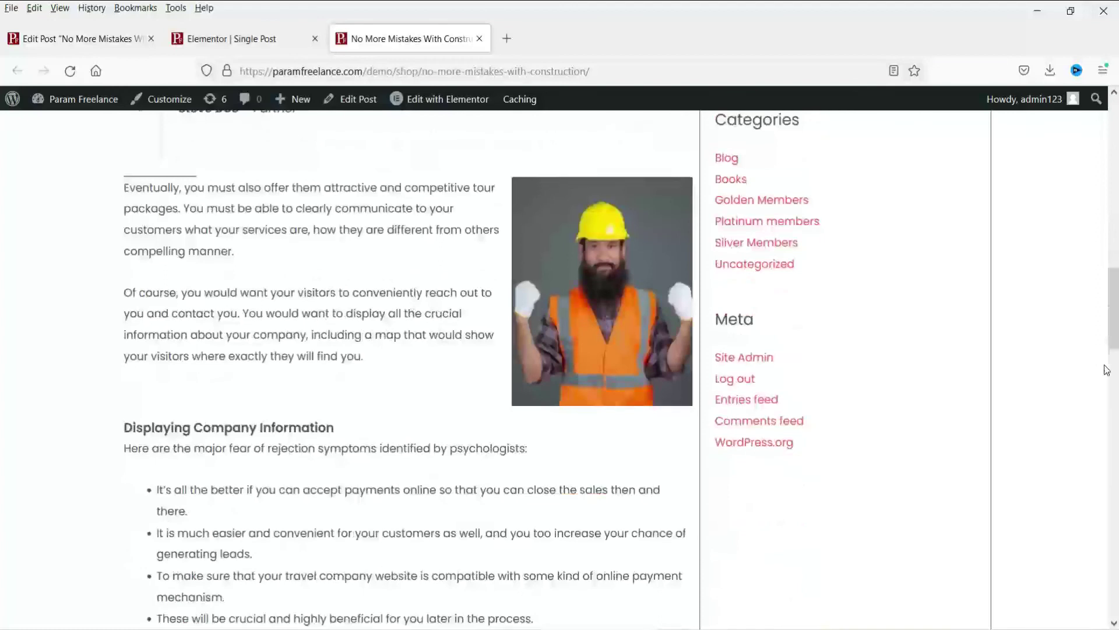
{"action": "scroll", "coordinate": [1055, 400], "scroll_direction": "up", "scroll_amount": 20}
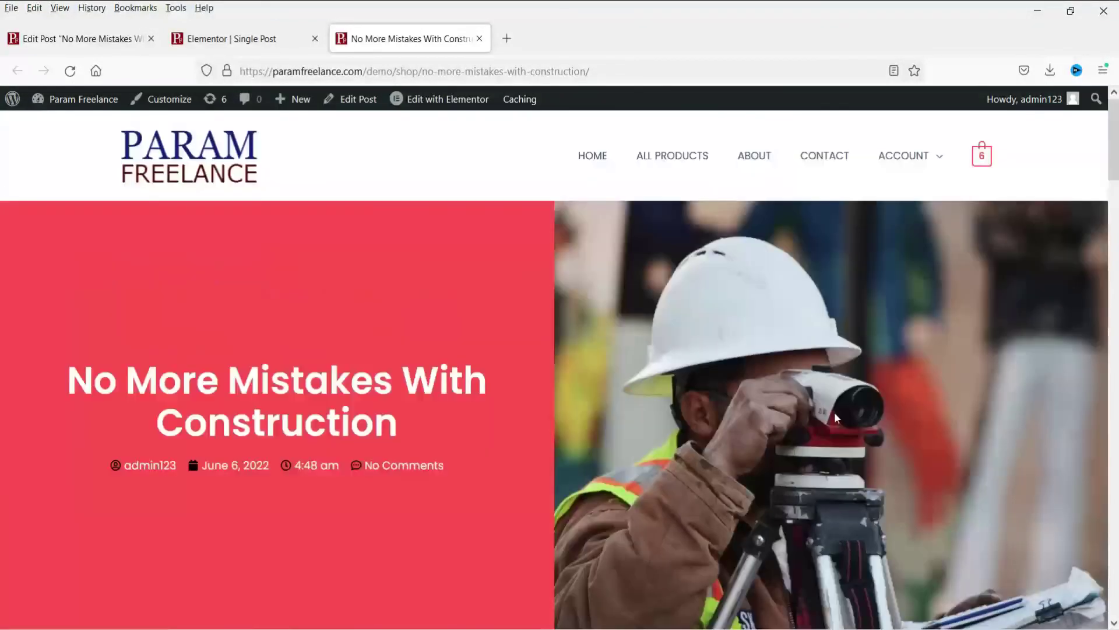
{"action": "scroll", "coordinate": [1049, 446], "scroll_direction": "down", "scroll_amount": 10}
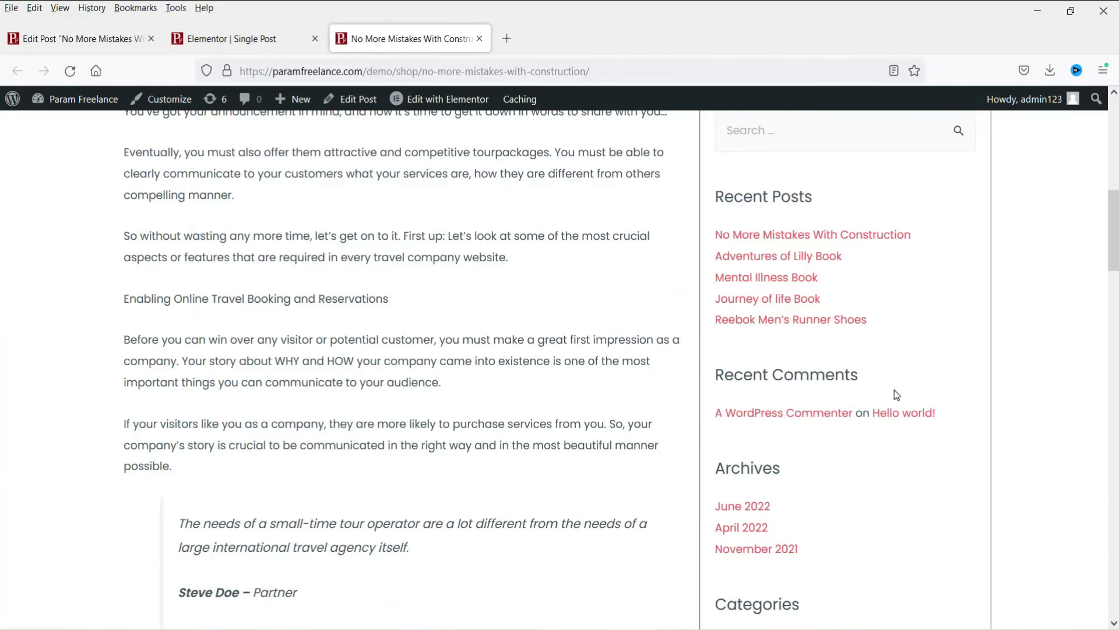
{"action": "scroll", "coordinate": [428, 379], "scroll_direction": "down", "scroll_amount": 15}
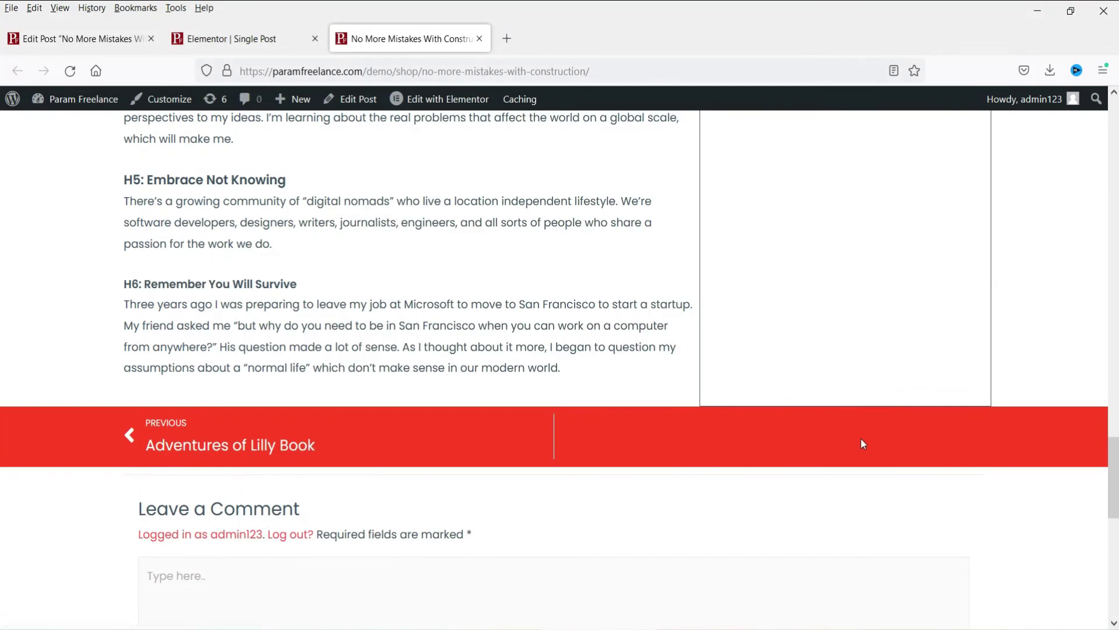
{"action": "scroll", "coordinate": [860, 437], "scroll_direction": "down", "scroll_amount": 5}
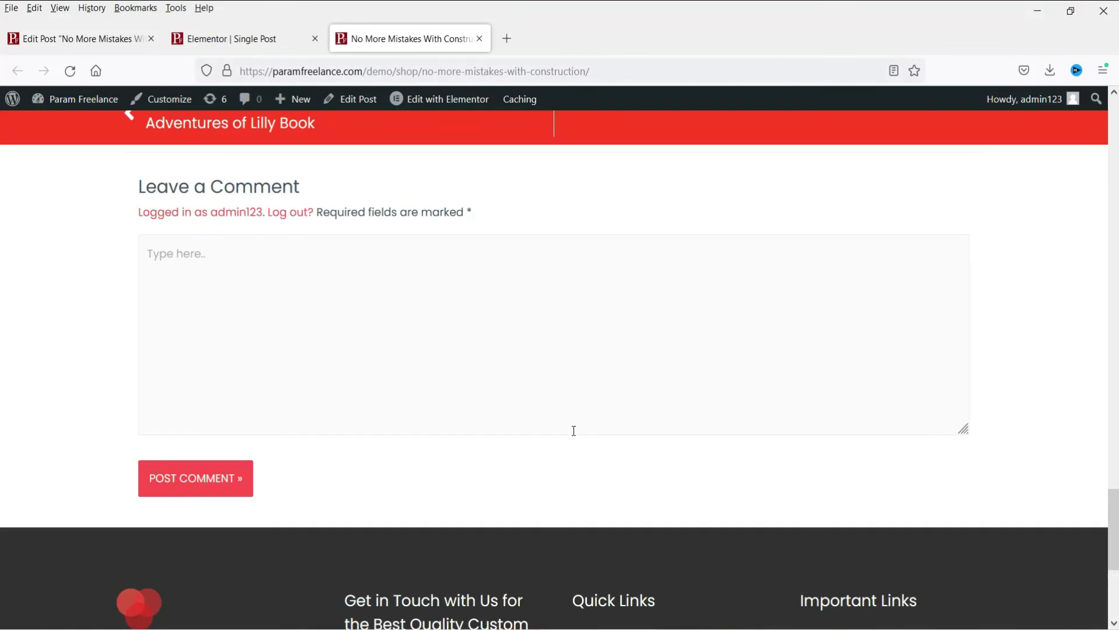
{"action": "scroll", "coordinate": [574, 430], "scroll_direction": "up", "scroll_amount": 20}
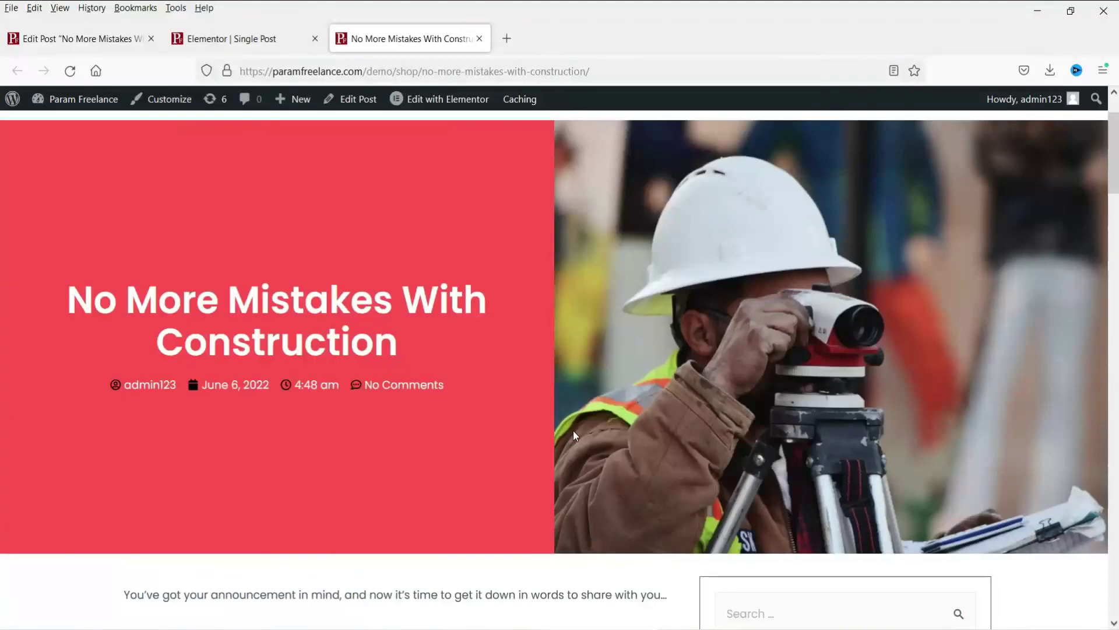